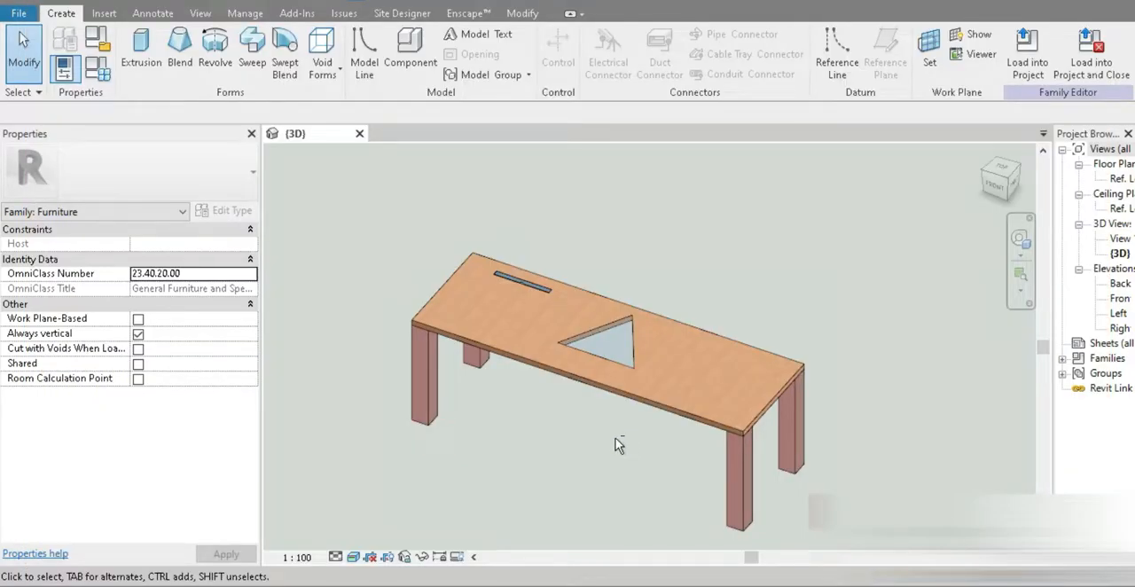
shift+middle_drag(618, 445, 656, 319)
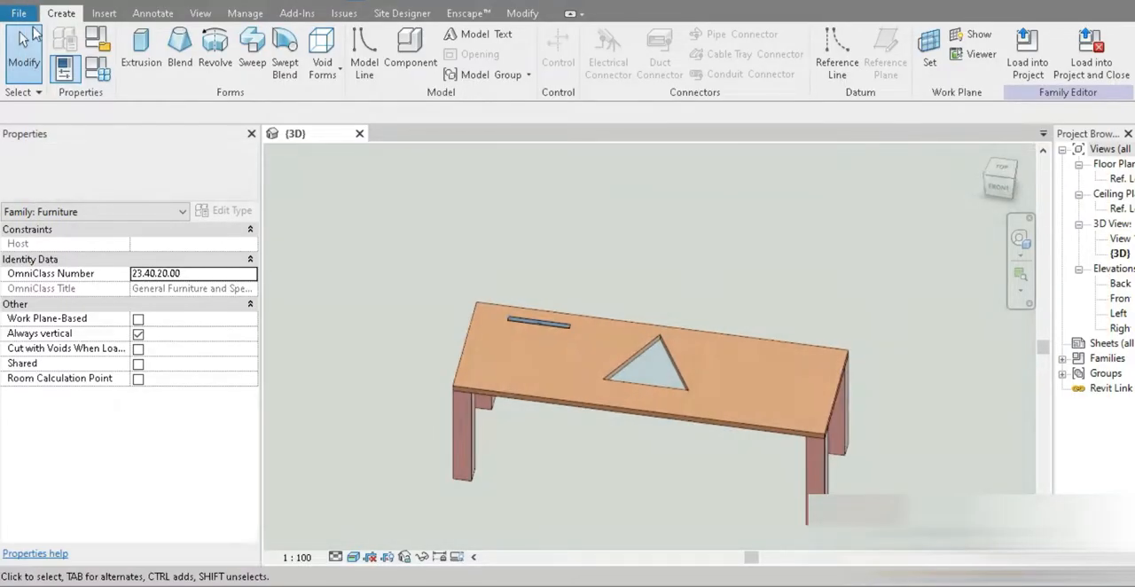
Step: Create a new family from the Furniture template, keeping only the needed views open and widening the Project Browser
click(34, 9)
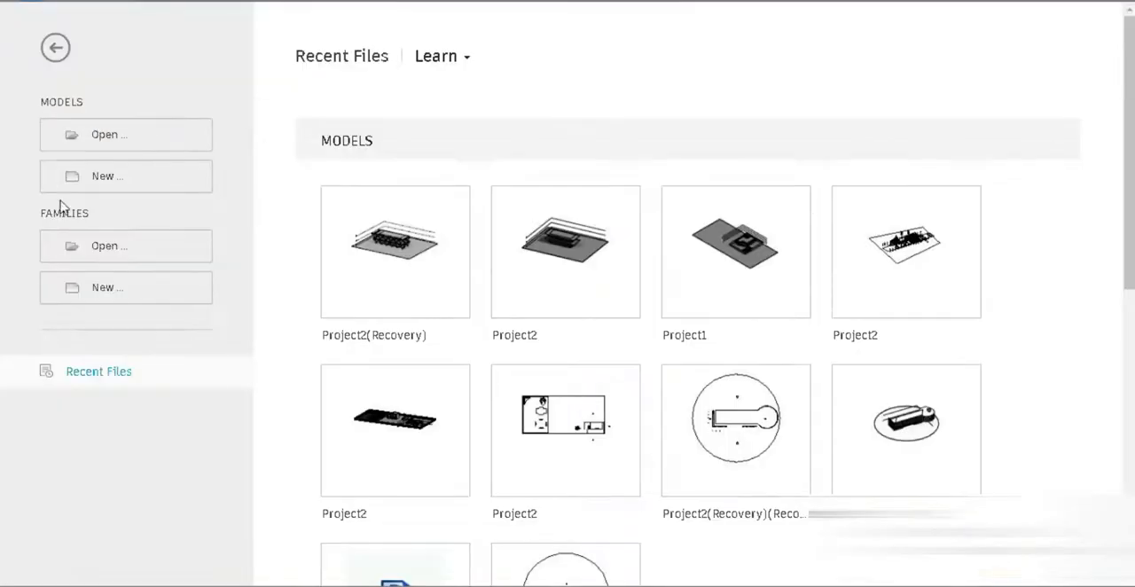
click(105, 302)
click(428, 400)
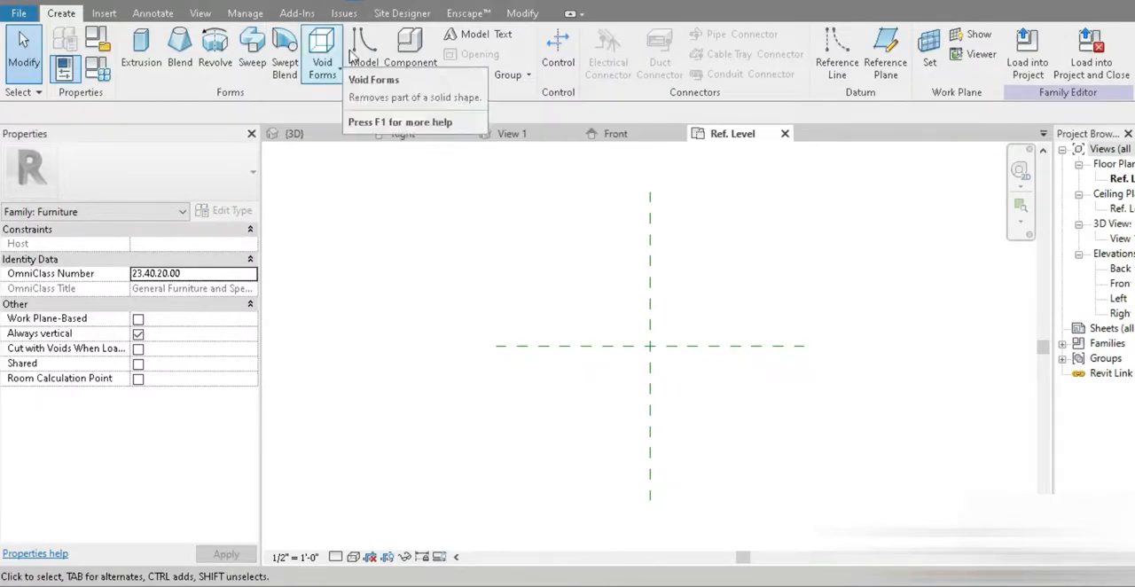
click(372, 2)
scroll(692, 336, up, 1)
middle_drag(631, 364, 559, 379)
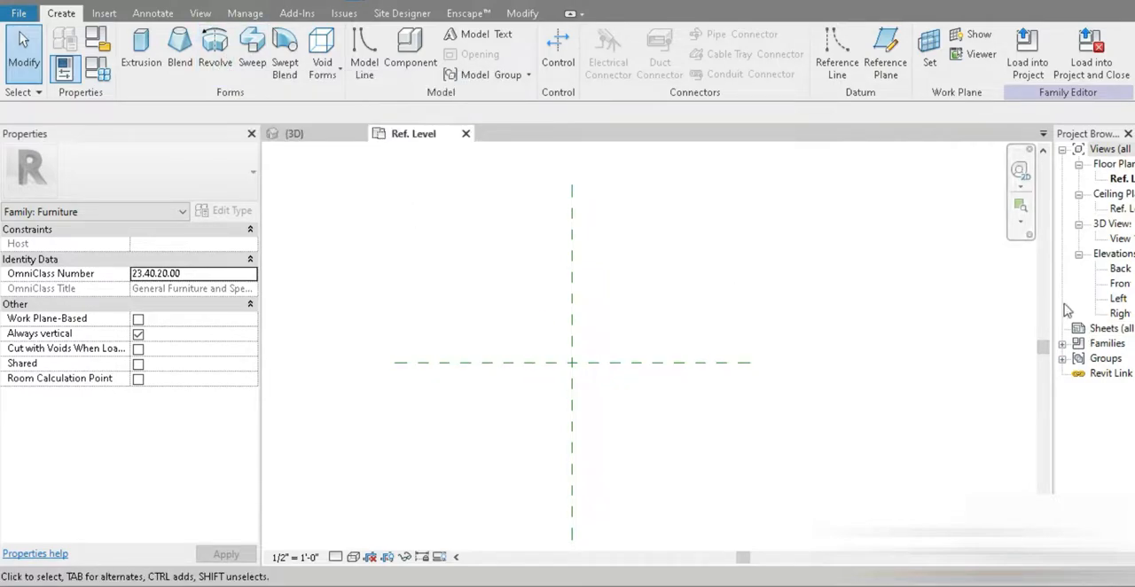
drag(1051, 306, 991, 307)
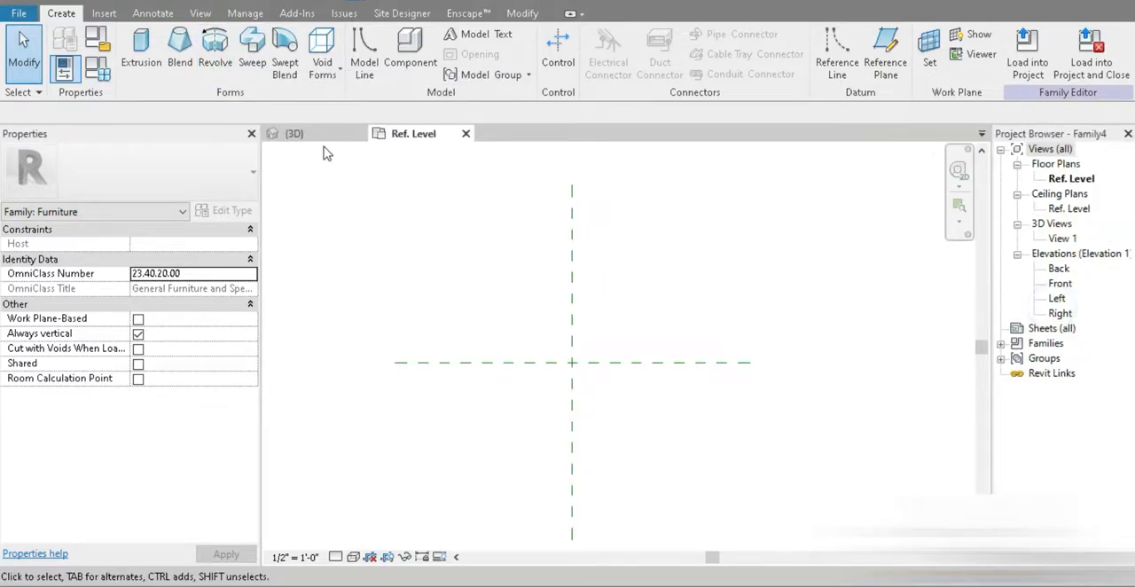
Step: Start an extrusion and sketch a circle about 4'-5" in radius, centred on the intersection of the reference planes
click(139, 60)
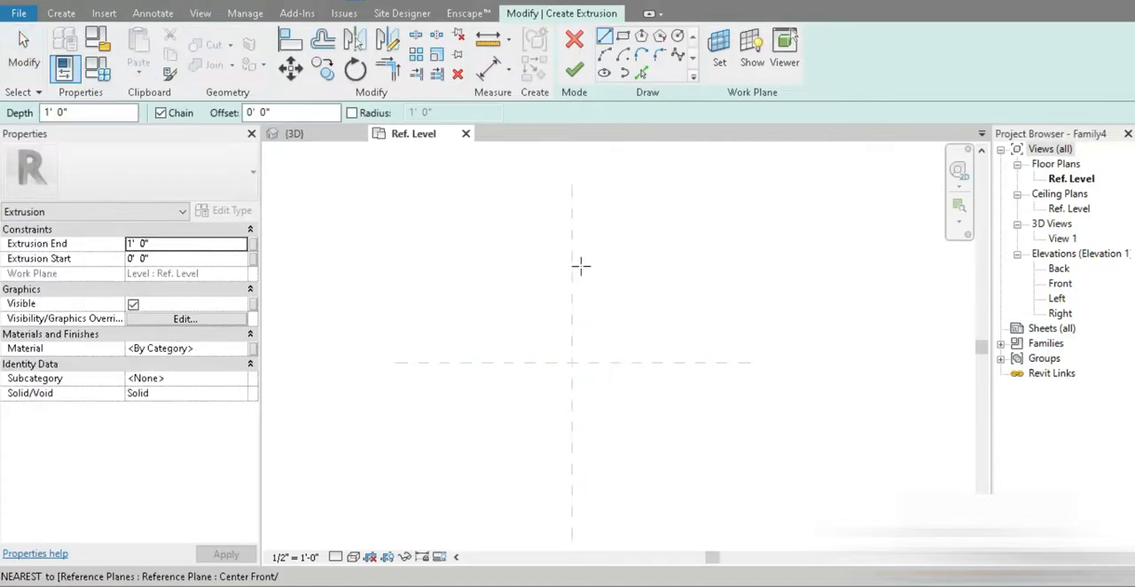
click(677, 36)
click(571, 361)
click(699, 456)
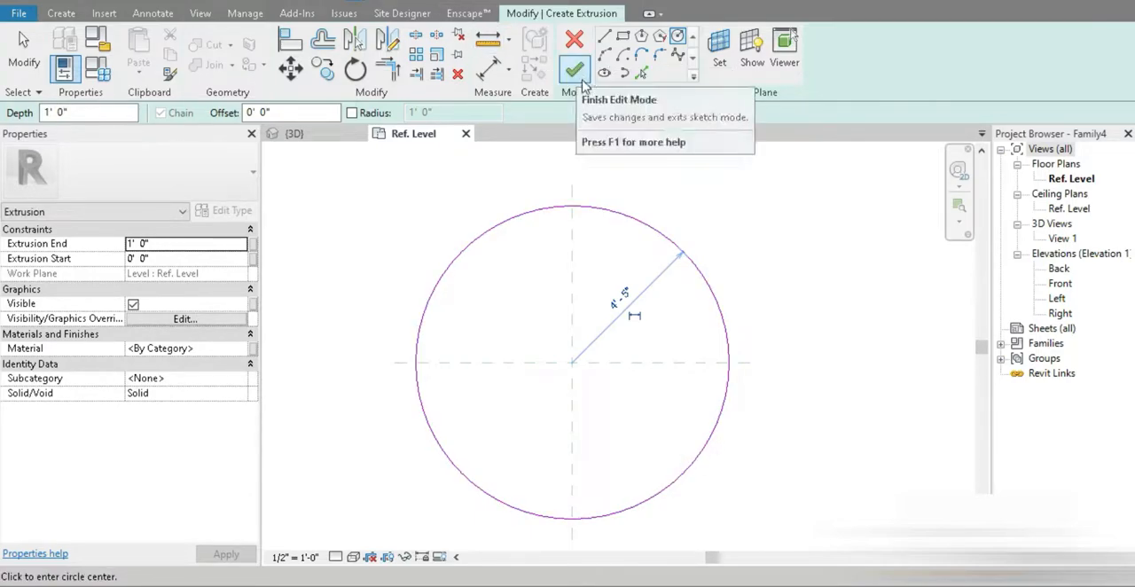
key(Escape)
Step: Set the project's length units to centimeters, rounded to two decimal places
key(u)
key(n)
click(603, 168)
click(714, 205)
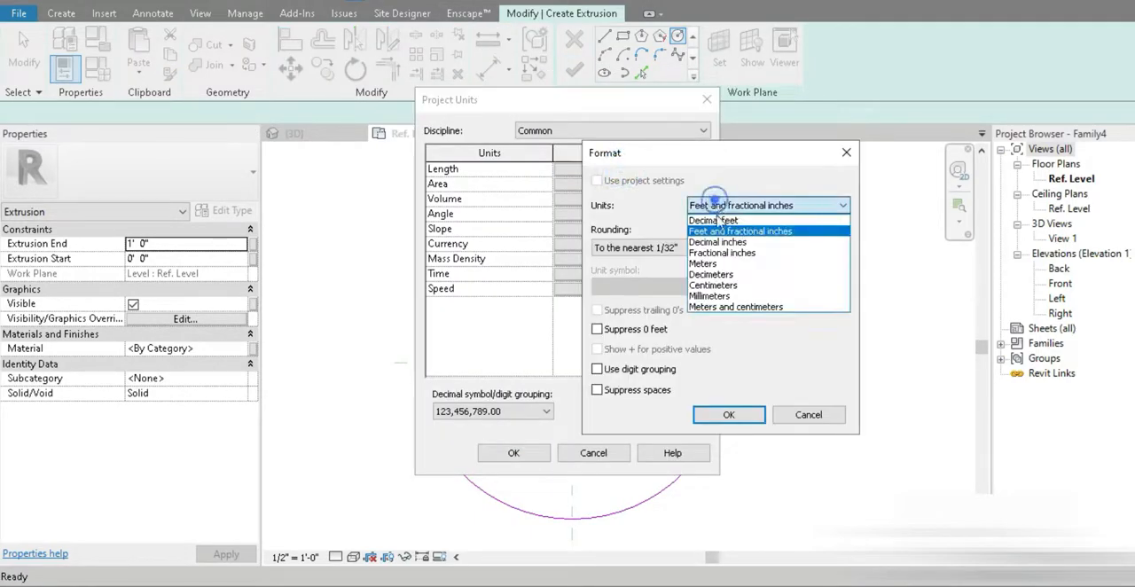
click(713, 285)
click(645, 247)
click(626, 319)
click(728, 414)
click(514, 452)
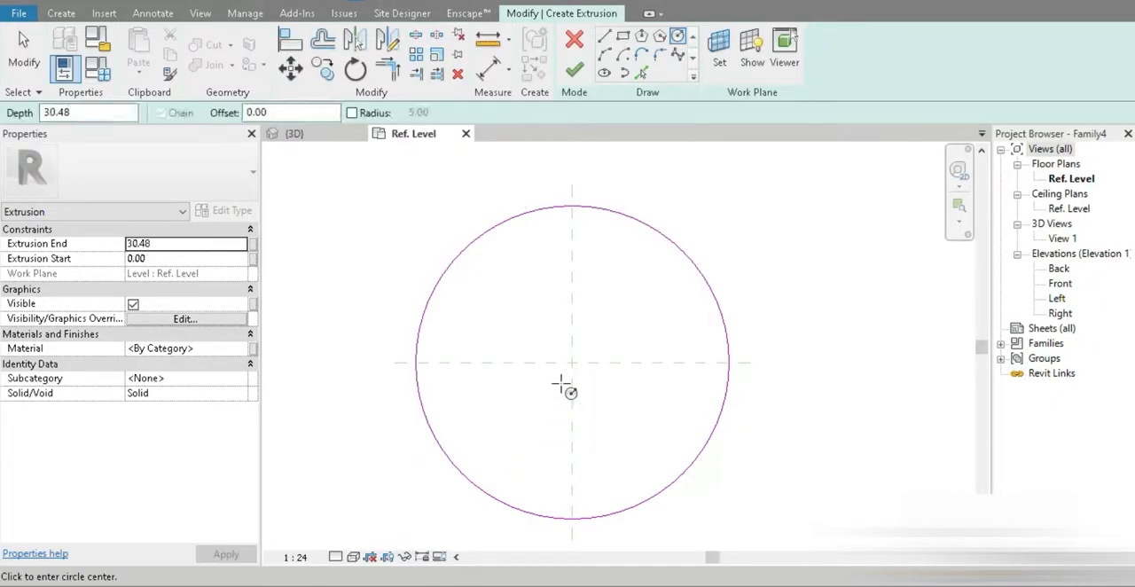
key(Escape)
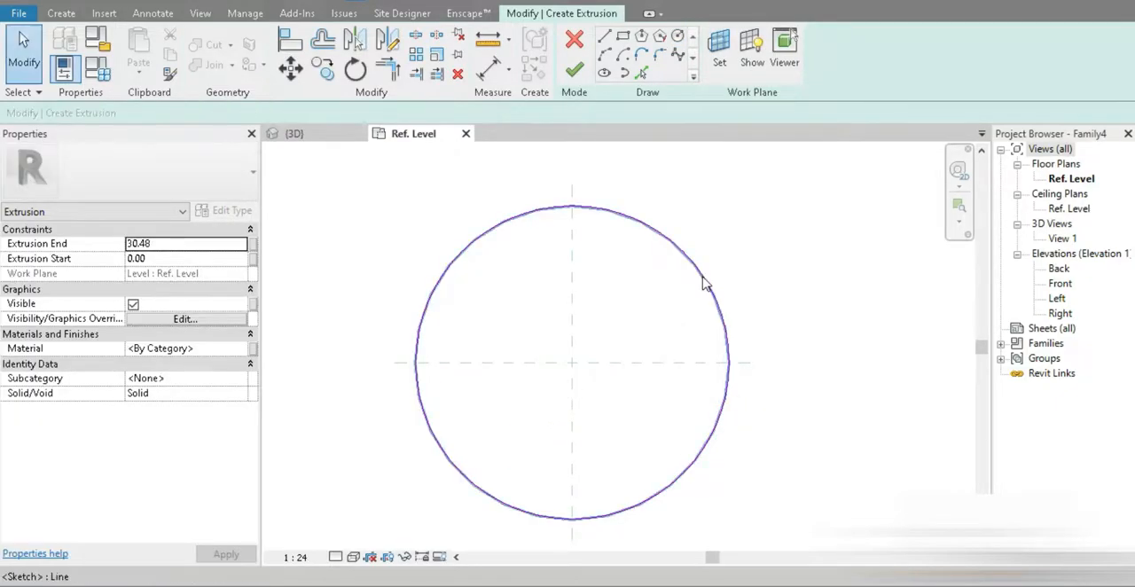
Step: Label the circle's radius dimension with a new family type parameter named "table radius" and finish the extrusion
click(699, 282)
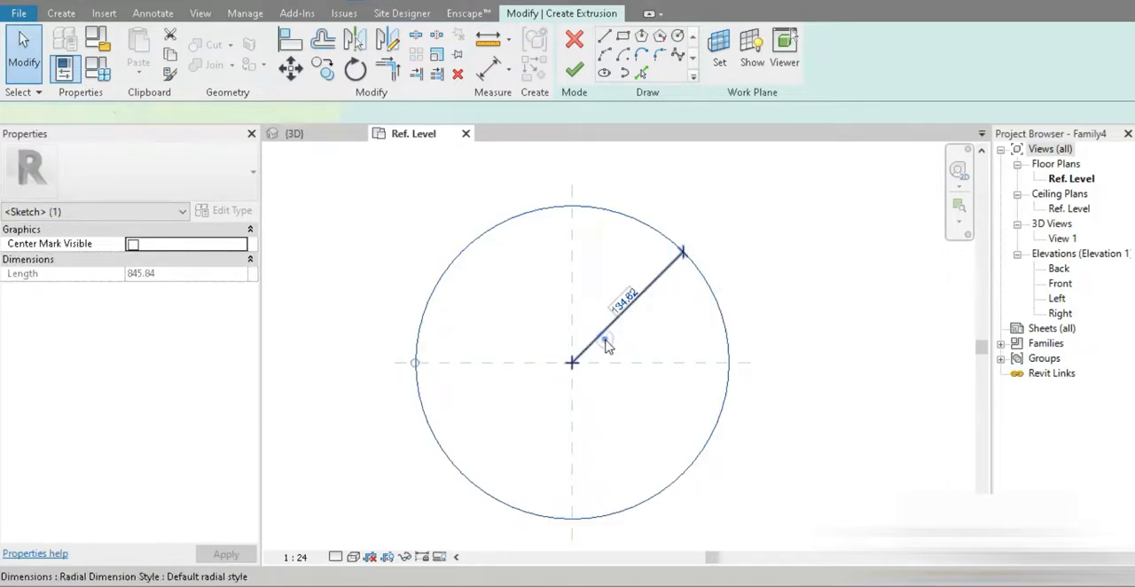
click(620, 315)
click(734, 51)
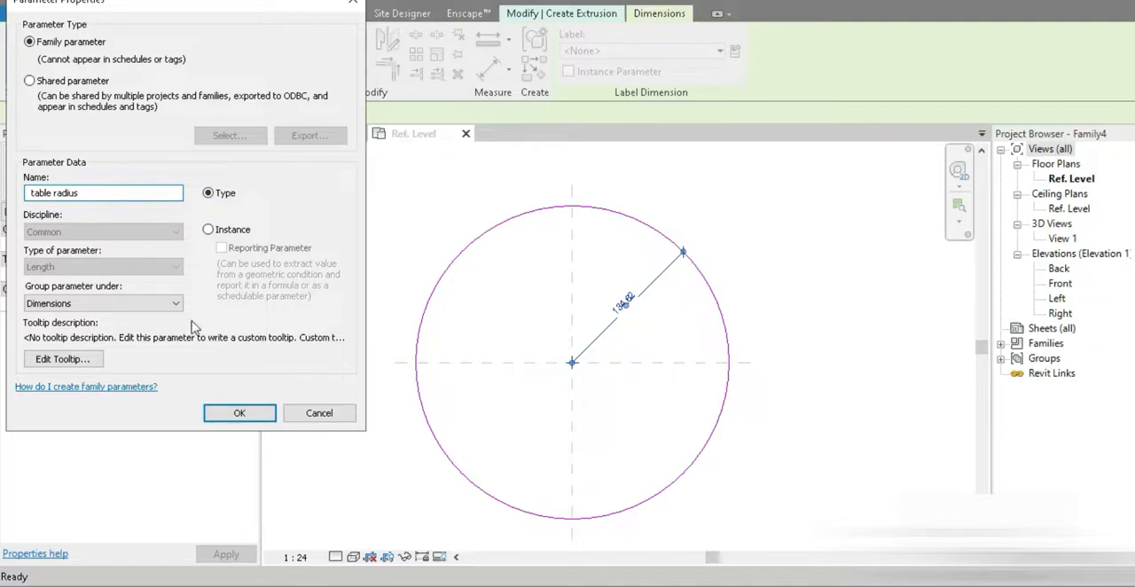
click(235, 414)
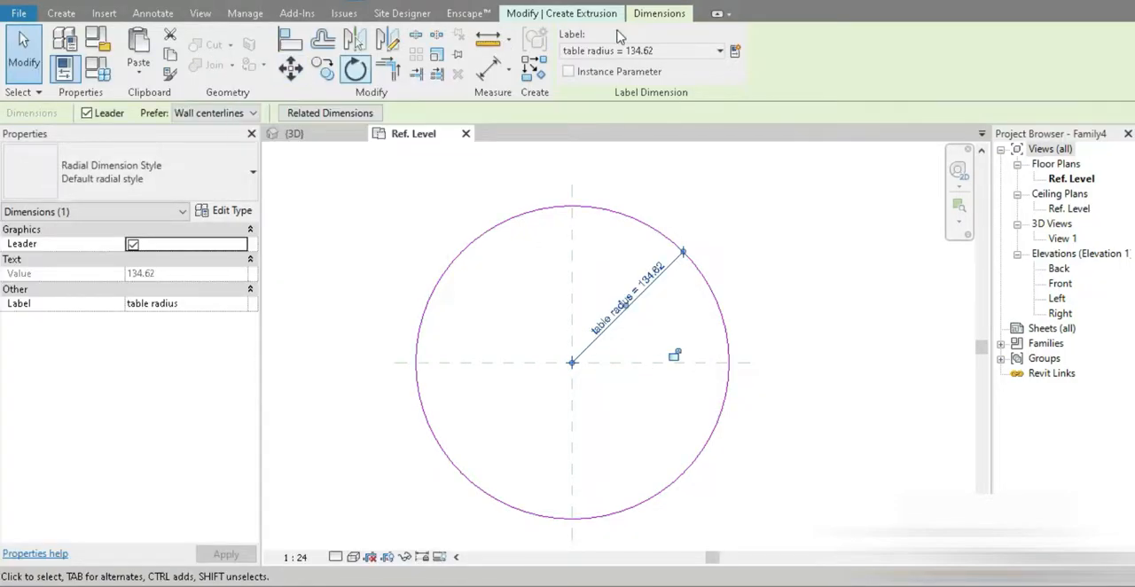
click(561, 13)
click(574, 69)
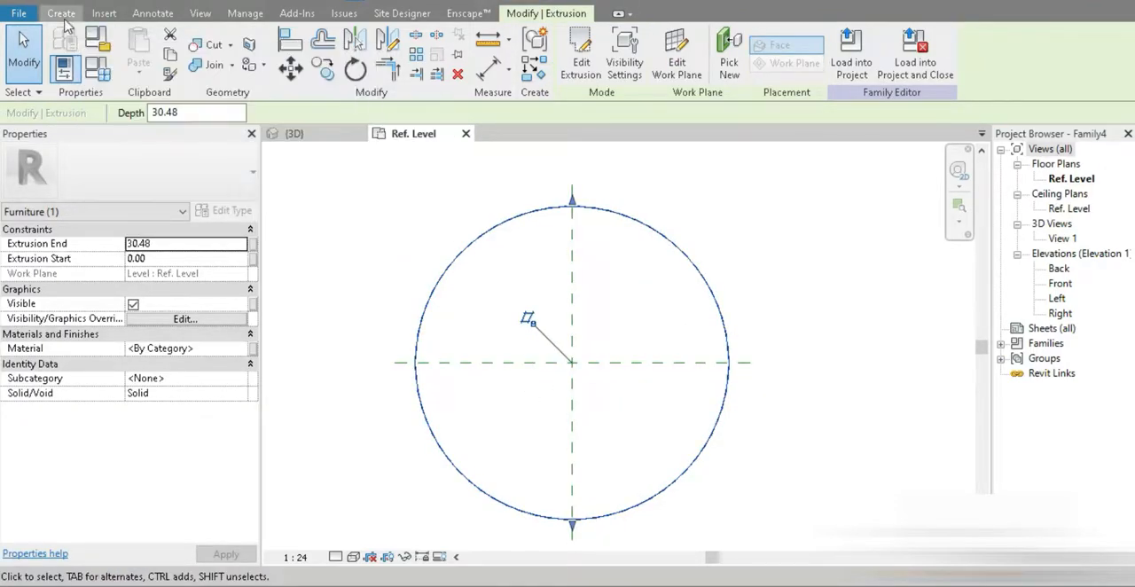
Step: Create a second extrusion from a three-sided circumscribed polygon with a 20 cm radius, centred on the reference plane intersection and pointing up
click(62, 14)
click(141, 53)
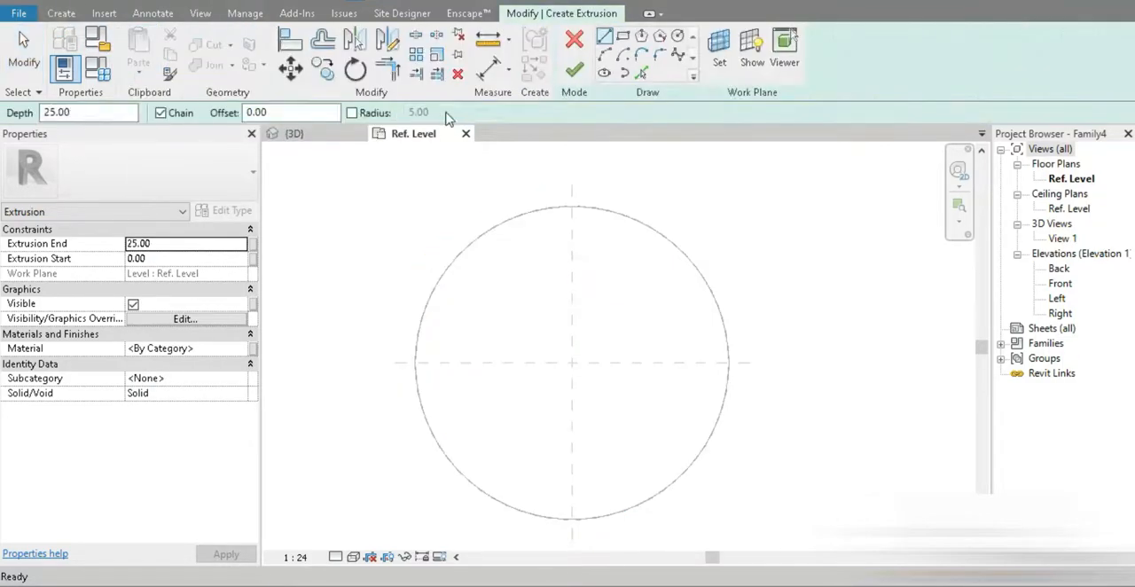
click(678, 39)
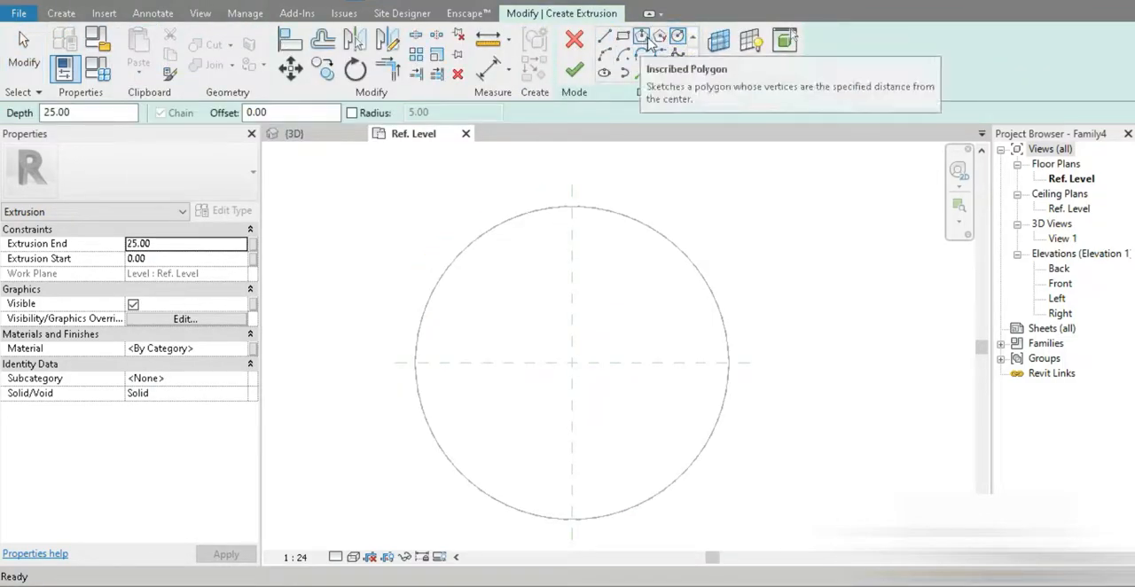
click(663, 39)
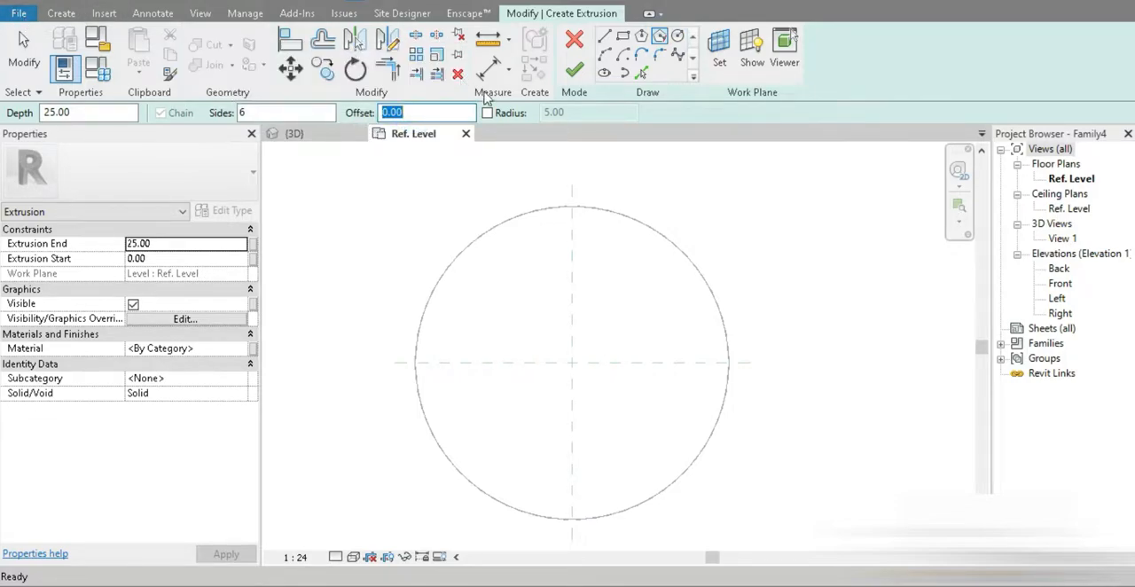
click(572, 363)
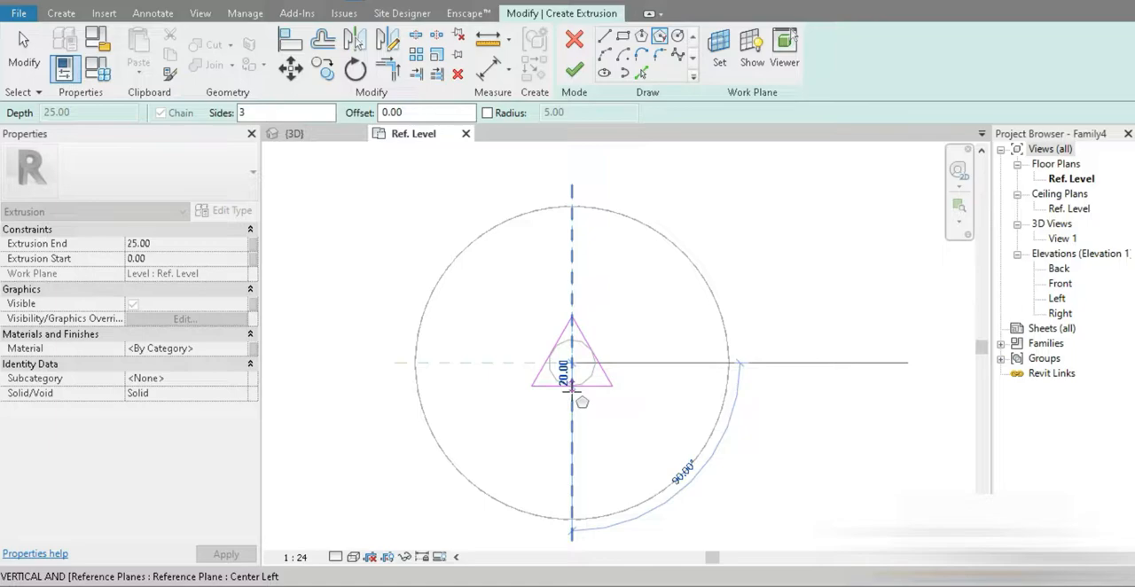
click(572, 387)
click(24, 49)
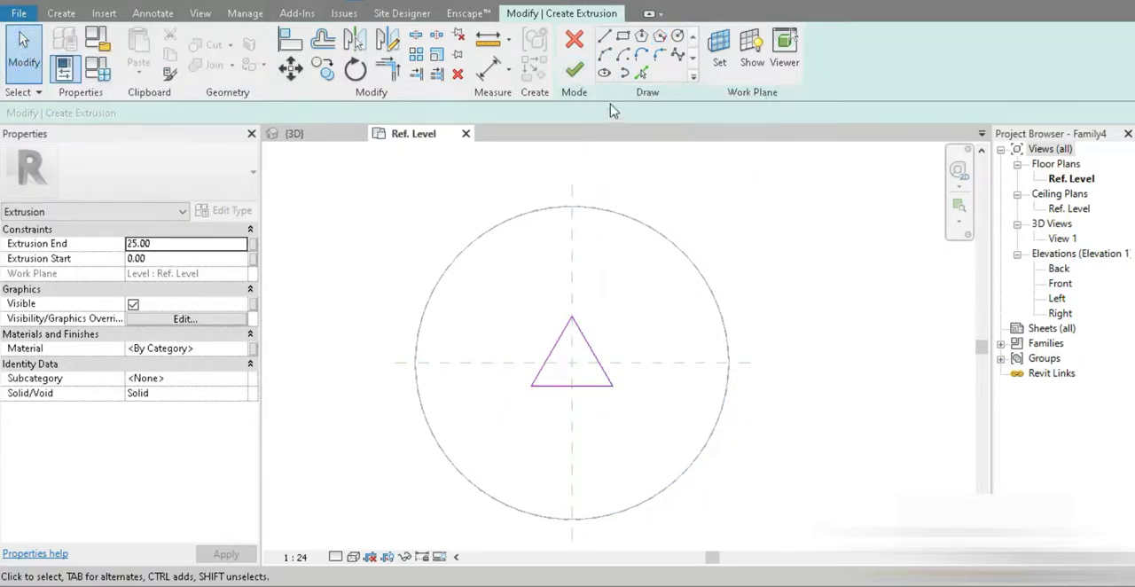
click(578, 78)
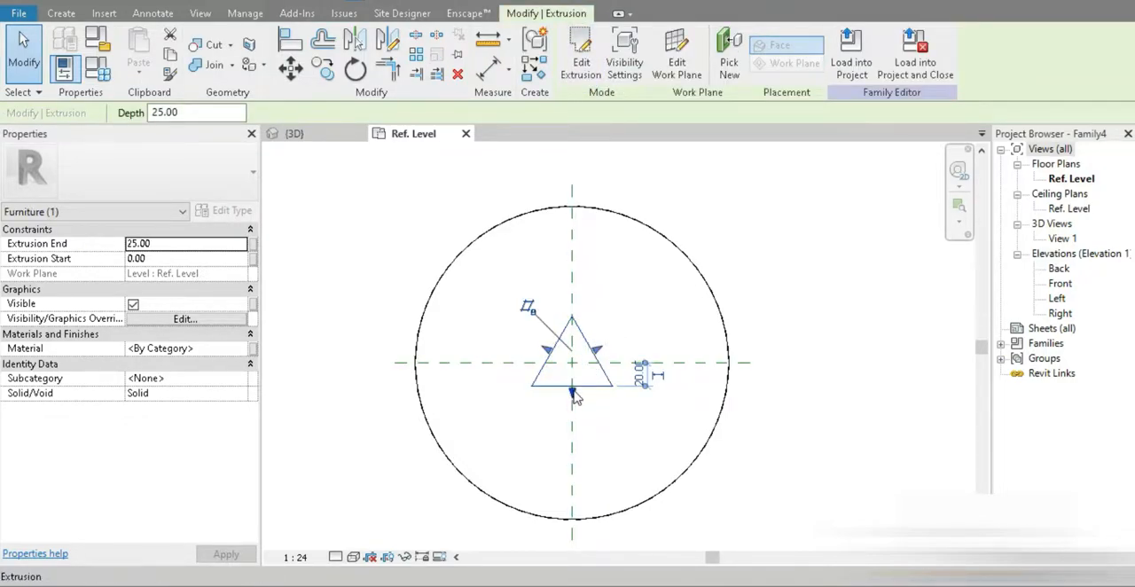
click(615, 446)
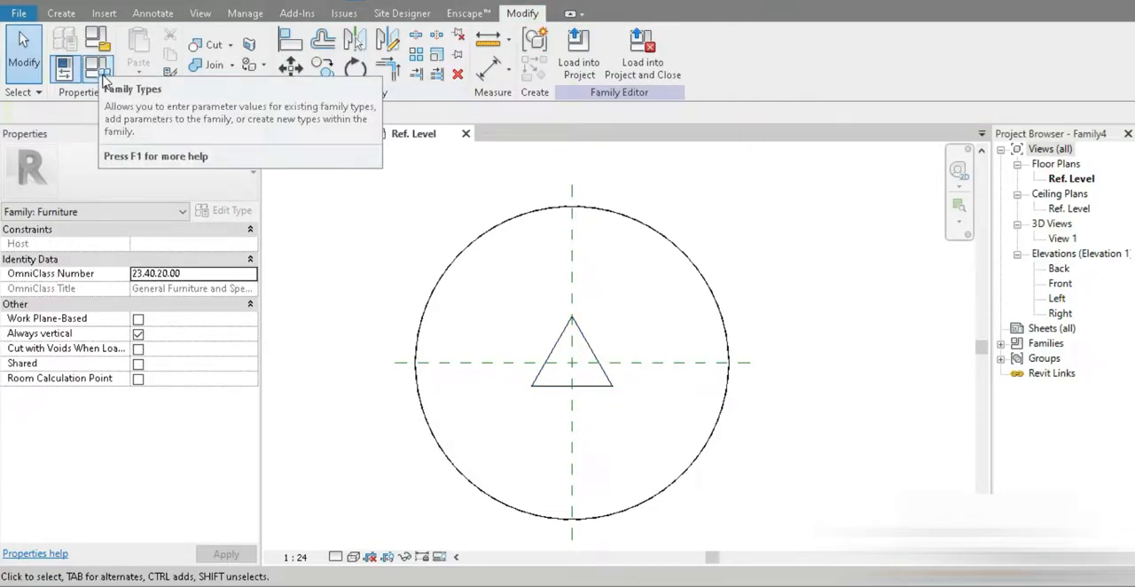
Step: Start a third extrusion and sketch a circle with a 50 cm radius around the triangle, centred on the reference plane intersection
click(61, 13)
click(141, 53)
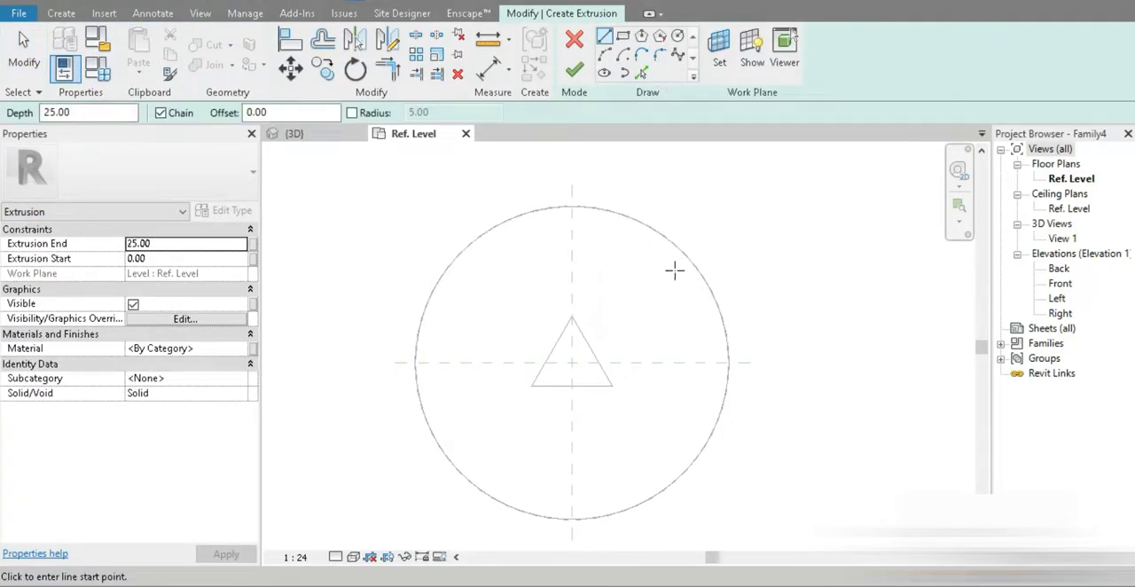
click(677, 39)
click(572, 362)
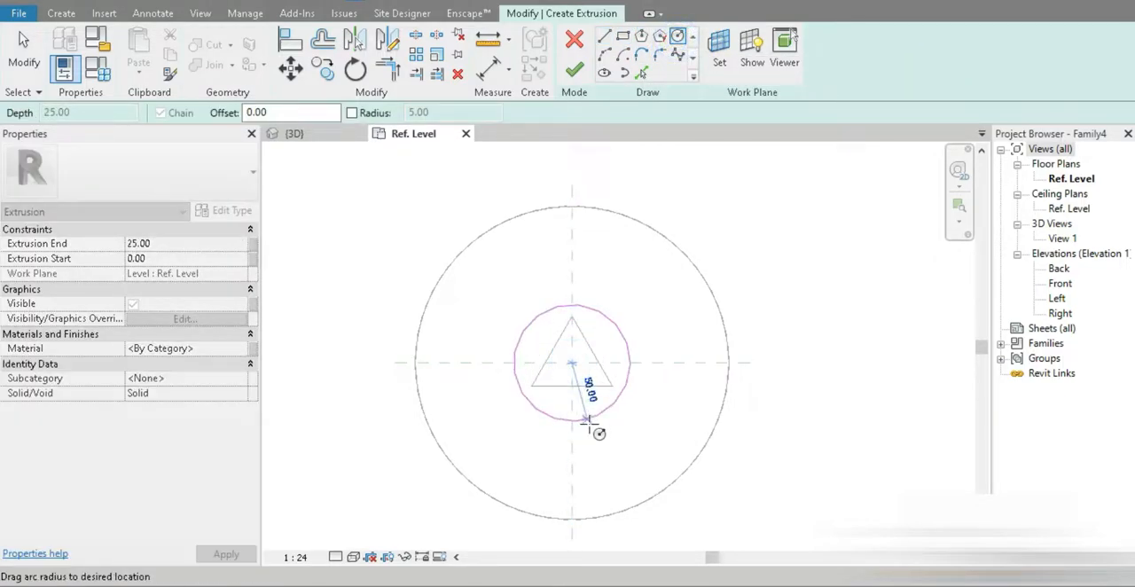
click(592, 424)
key(Escape)
key(Escape)
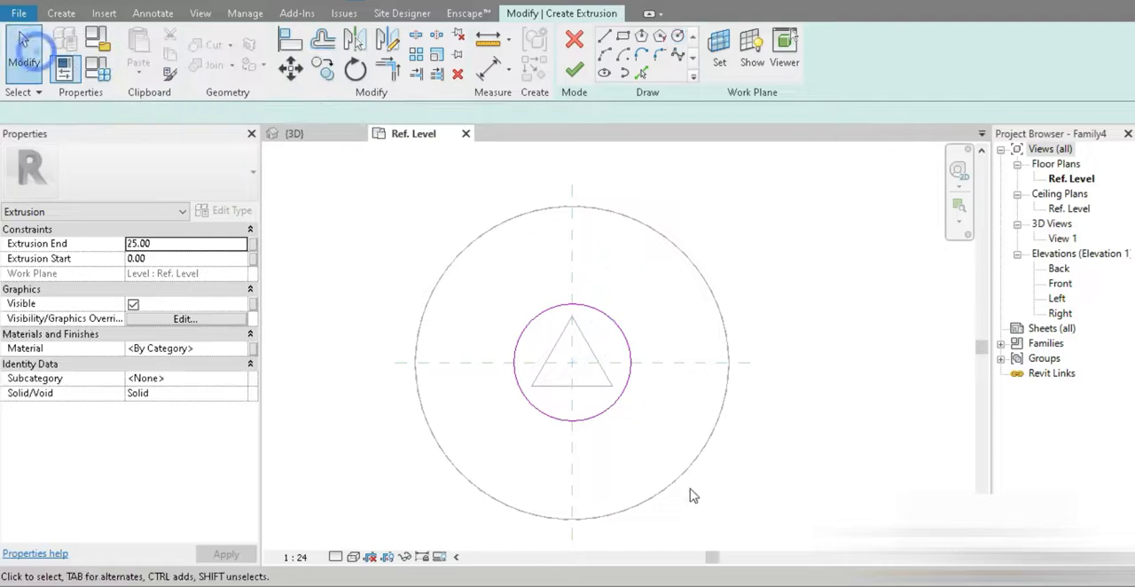
Step: Label the inner circle's radius dimension with a new family type parameter named "leg radius" and finish the extrusion
click(610, 319)
click(605, 330)
click(683, 334)
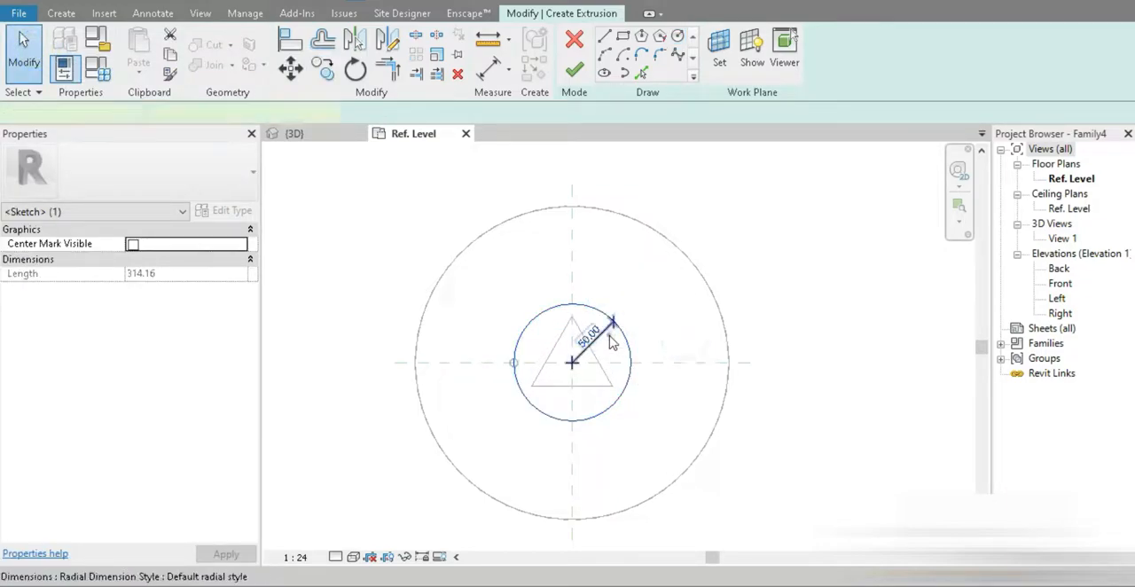
click(607, 336)
click(734, 52)
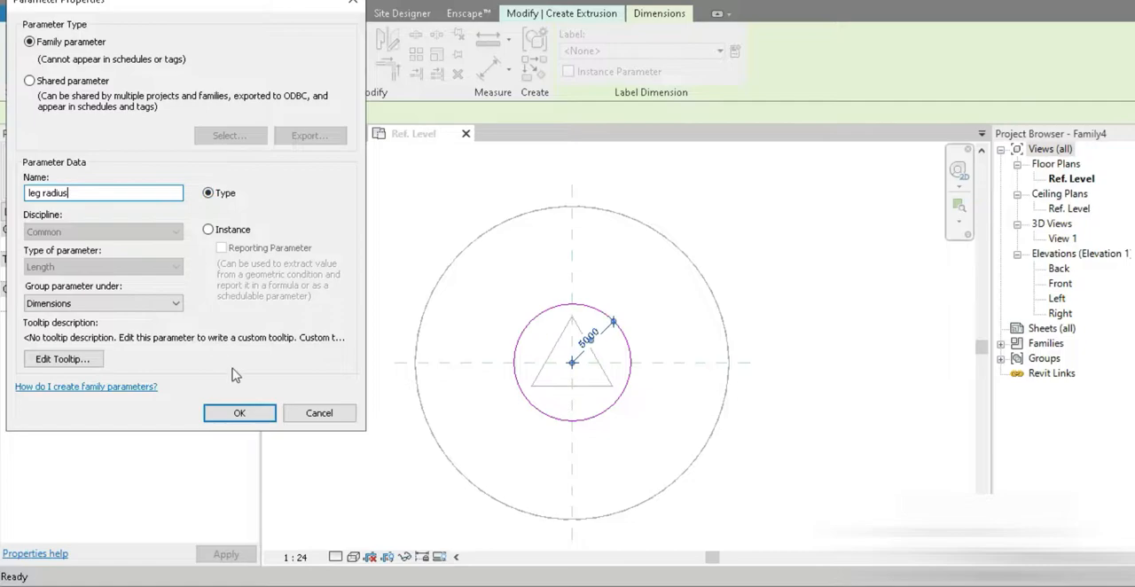
click(239, 413)
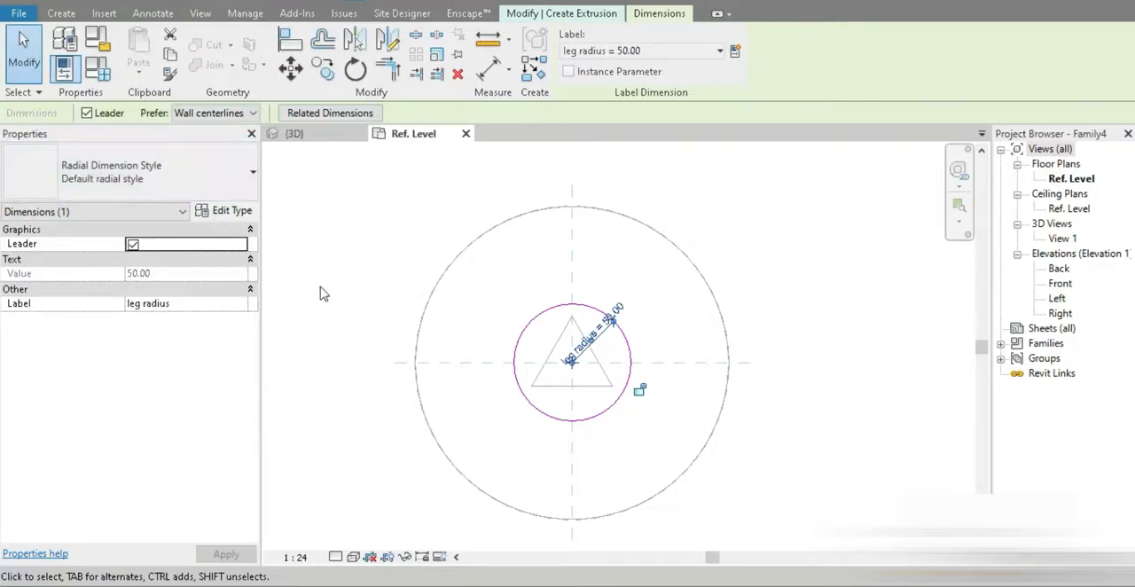
click(592, 13)
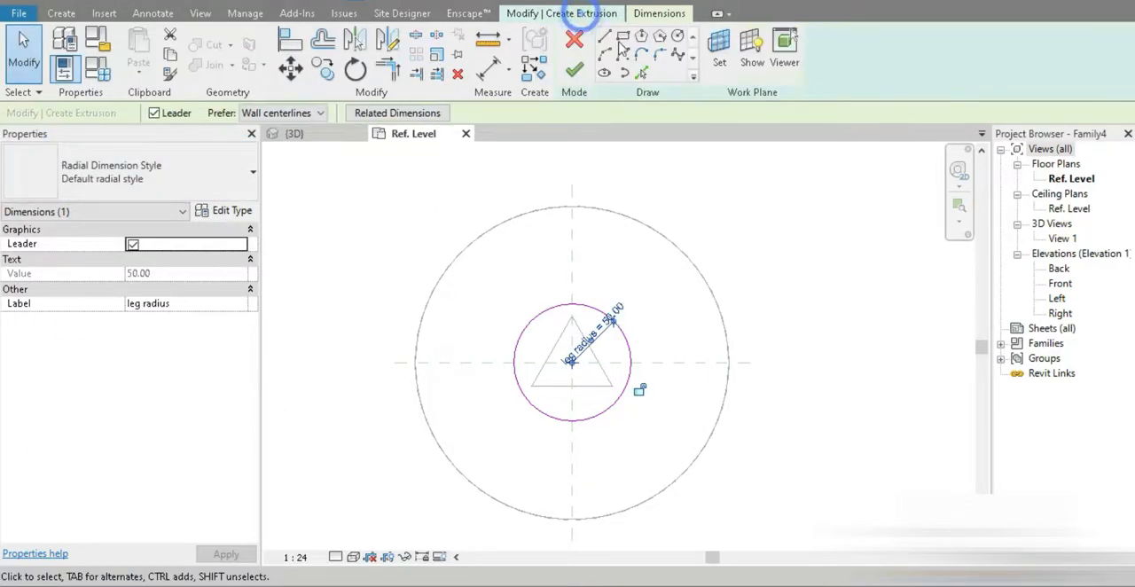
click(581, 71)
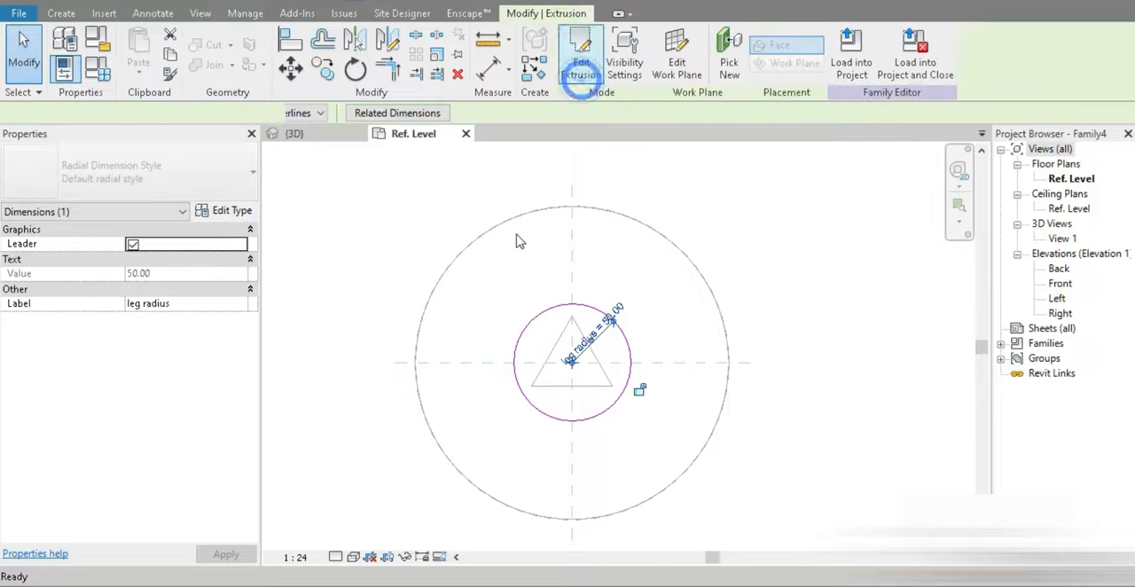
click(751, 528)
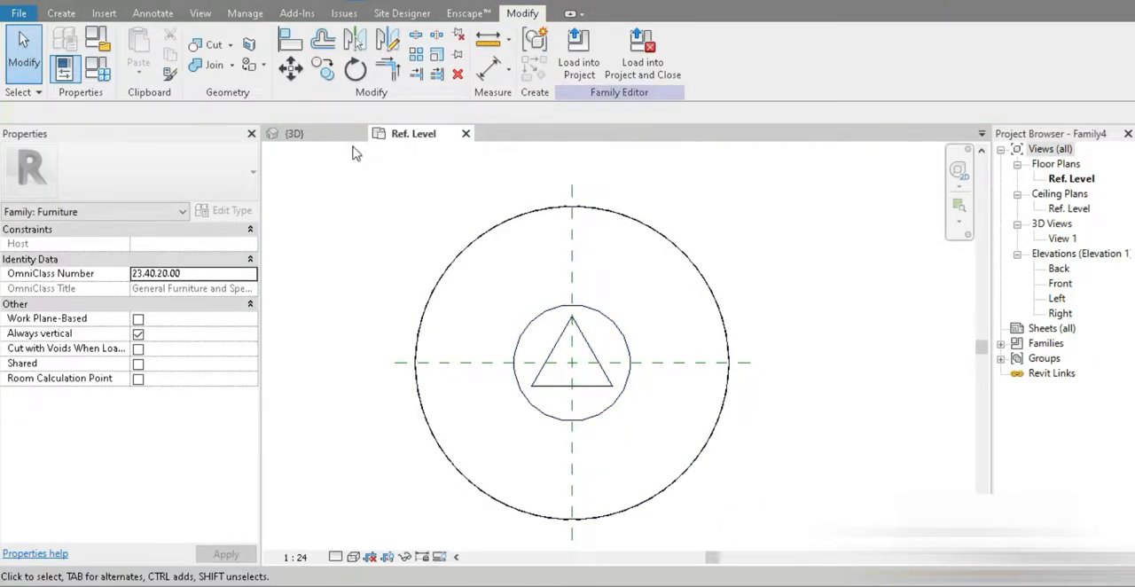
Step: Close the old rectangular table family's 3D view and open the default 3D view of the new round table family
click(333, 132)
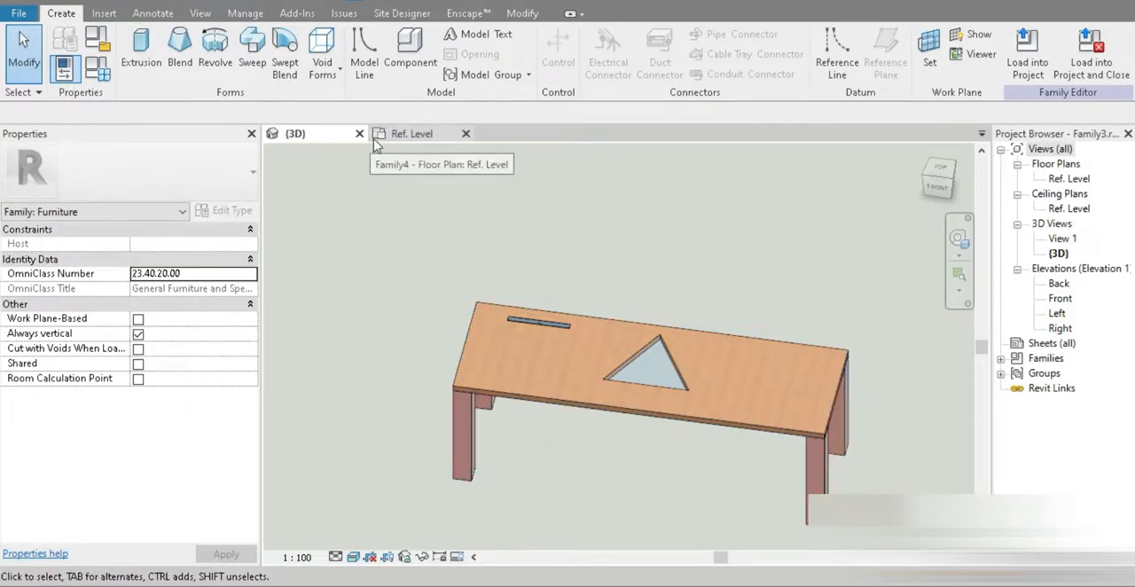
click(359, 133)
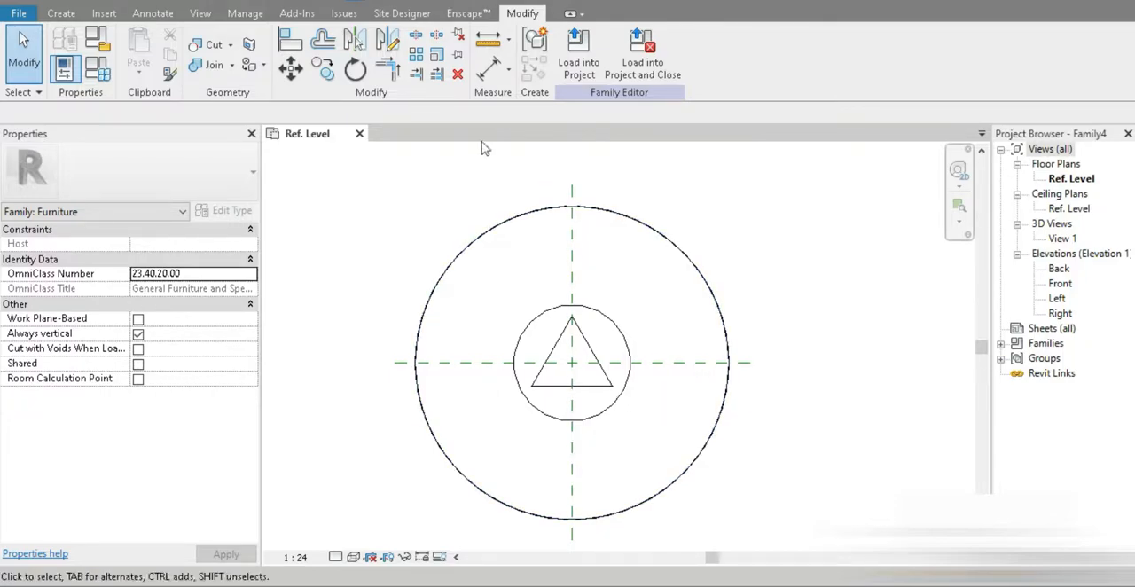
click(312, 1)
mouse_move(699, 404)
shift+middle_down()
mouse_move(705, 284)
mouse_move(688, 172)
mouse_move(714, 416)
mouse_move(709, 391)
shift+middle_up()
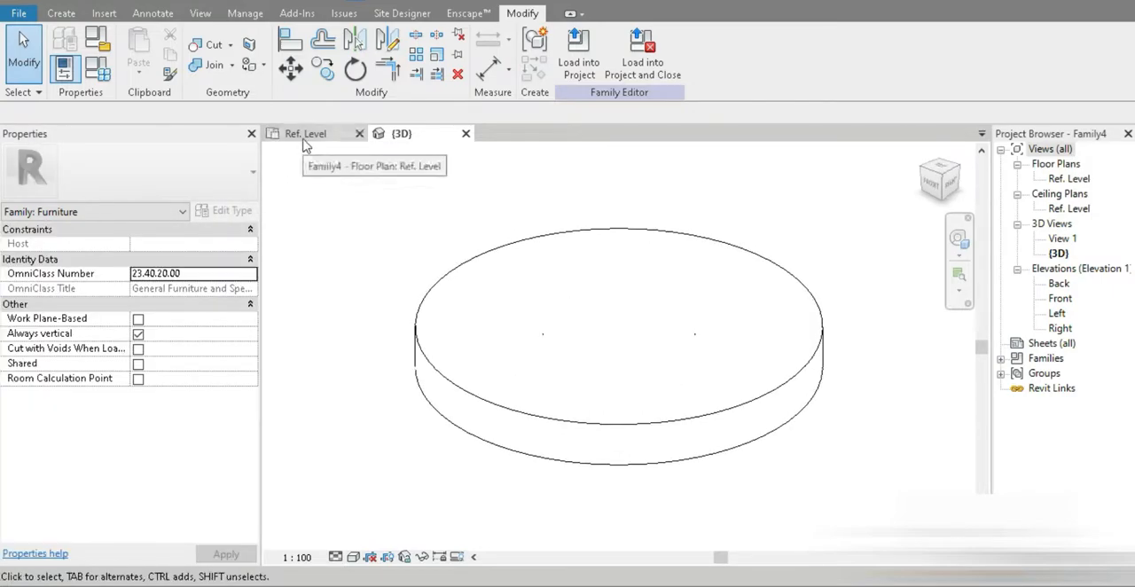
Step: Edit the tabletop extrusion's sketch in the reference level plan and add a centred three-sided circumscribed polygon with a radius of about 12 cm
click(304, 135)
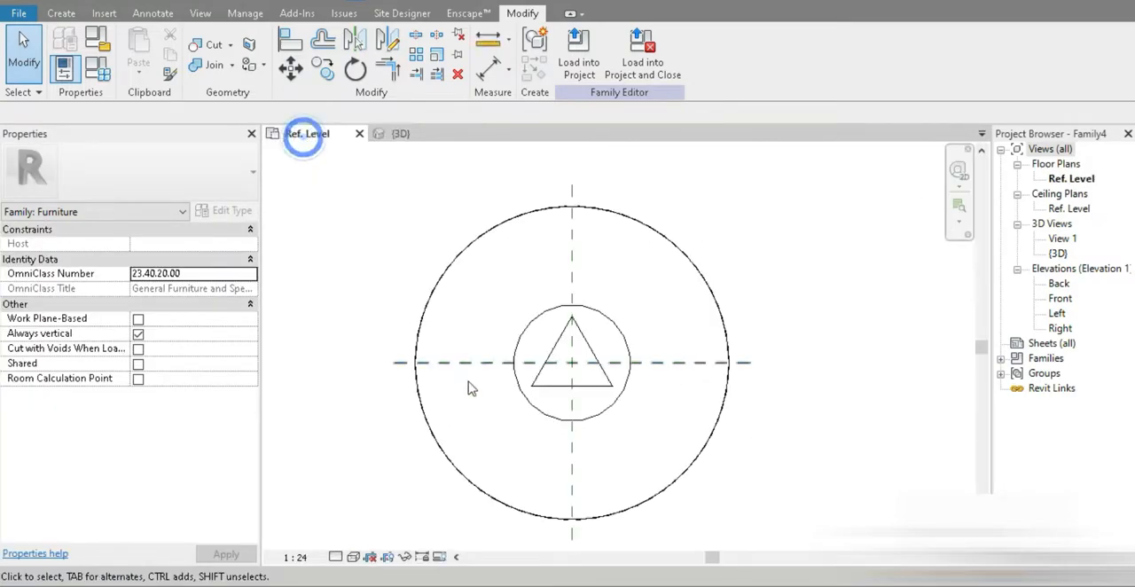
click(698, 473)
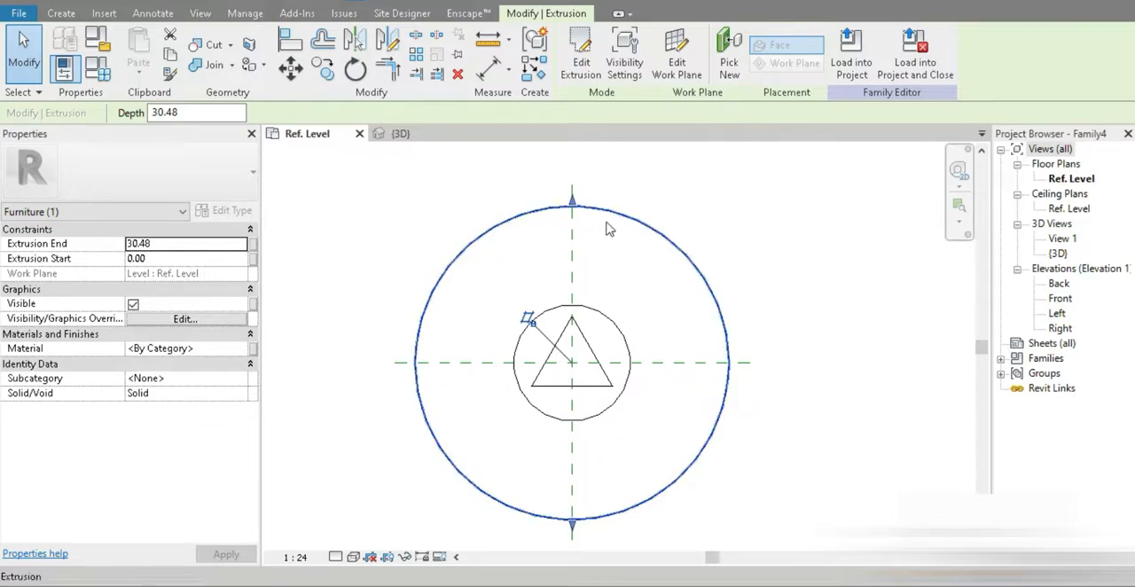
click(580, 55)
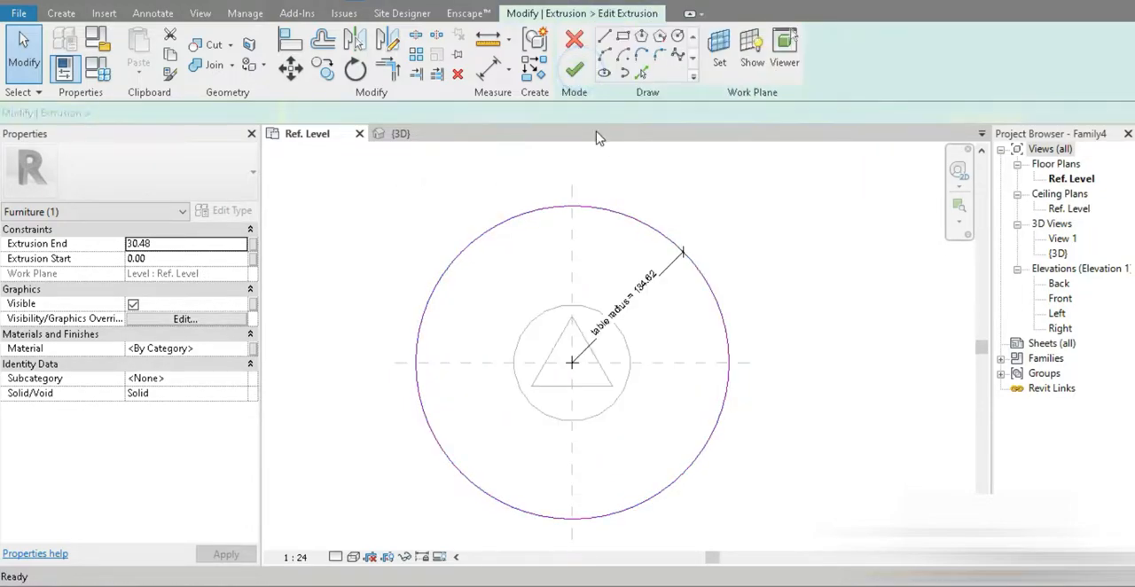
click(658, 37)
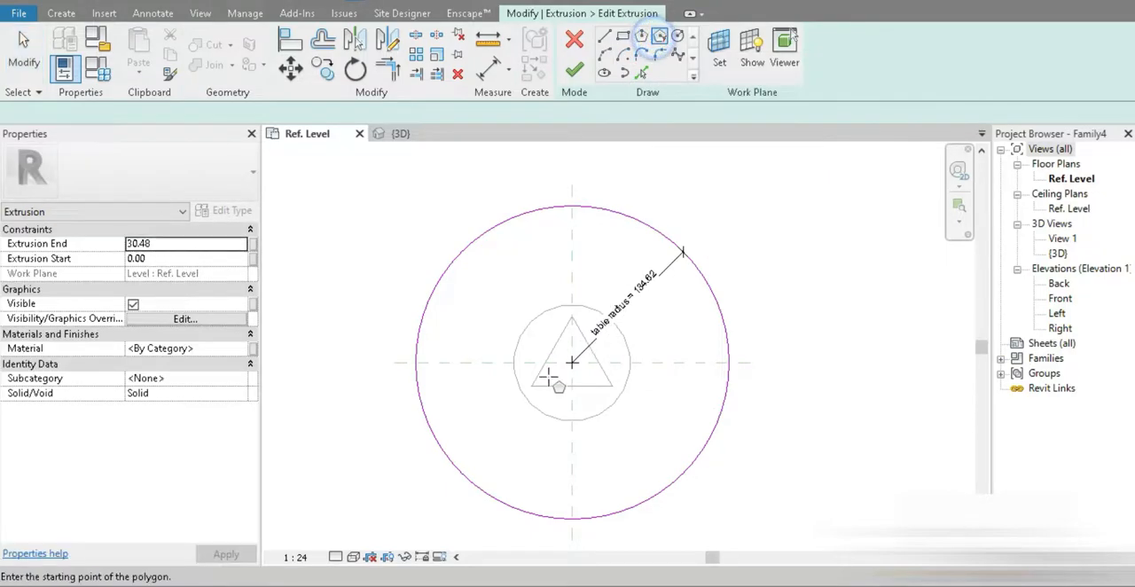
scroll(575, 363, up, 3)
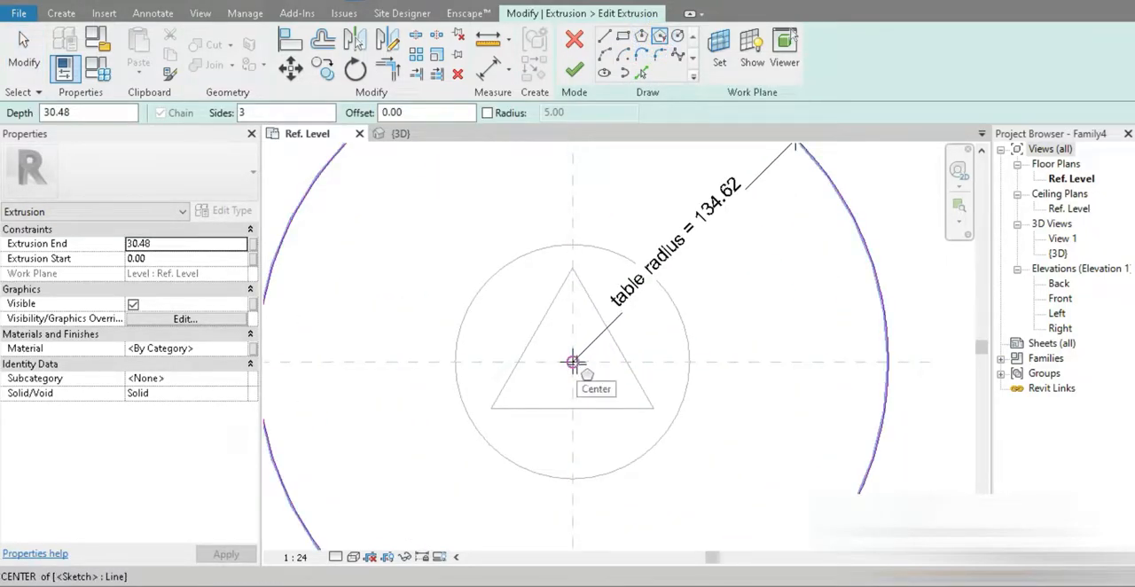
click(573, 362)
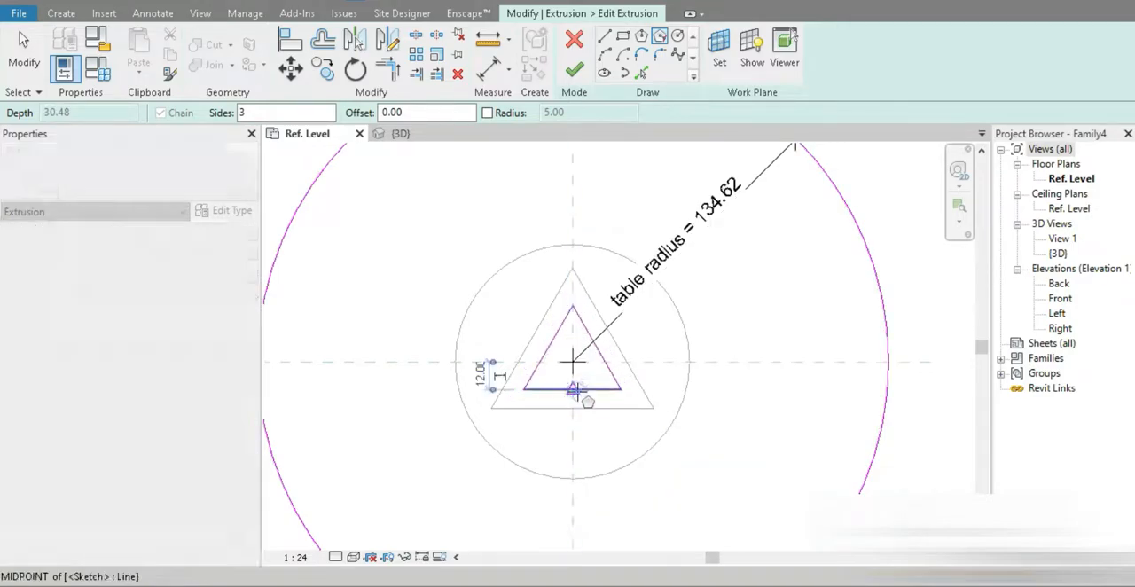
click(572, 390)
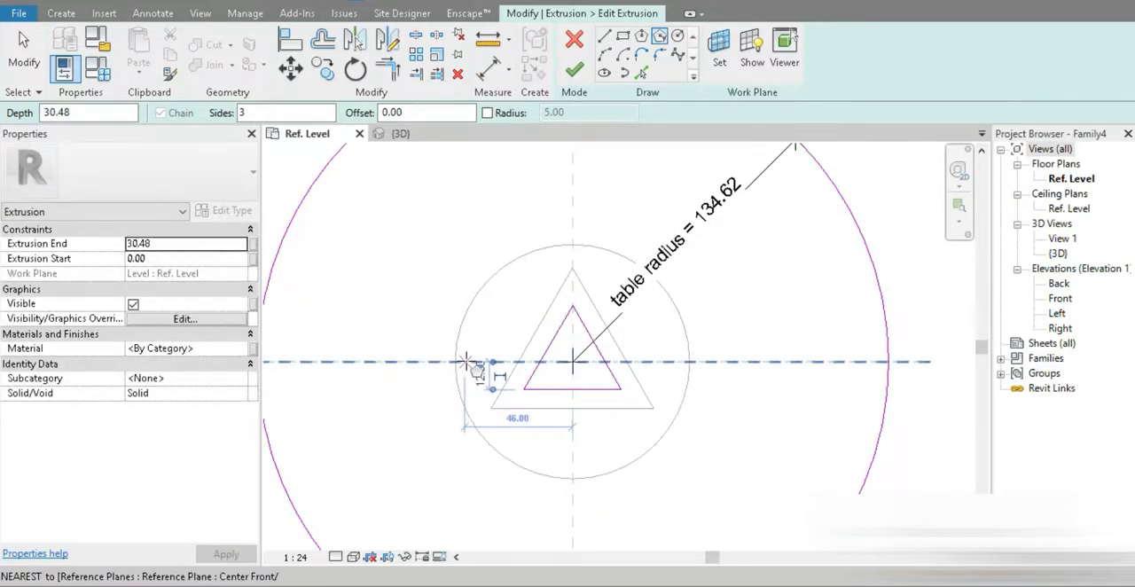
Step: Sketch circles centred on the new triangle's two slanted sides, with radii of about 8.5 cm on the left and 8 cm on the right
click(677, 36)
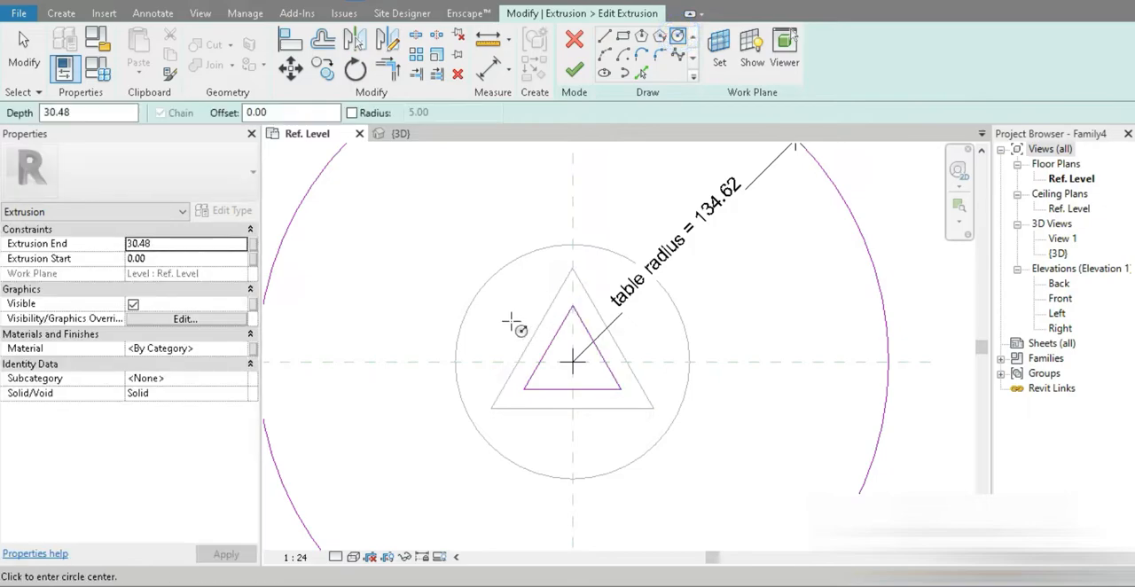
click(548, 350)
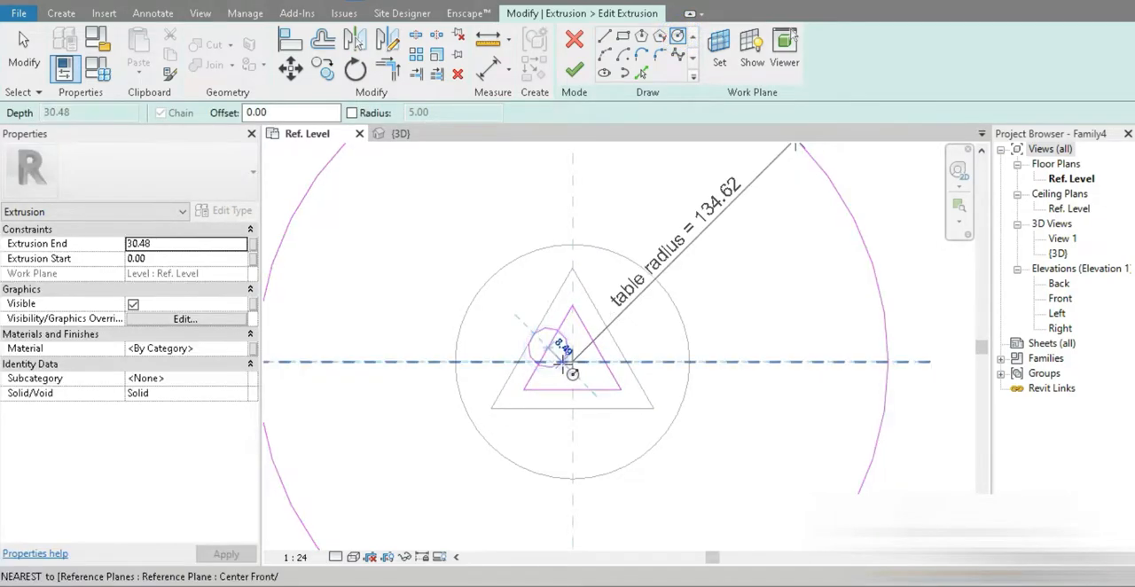
click(562, 362)
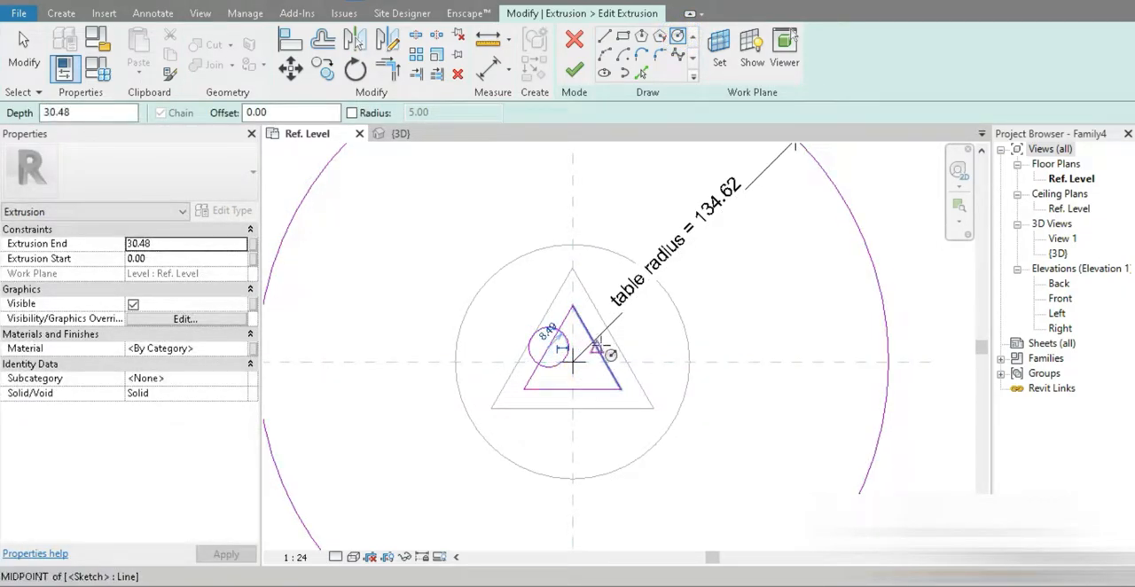
click(606, 350)
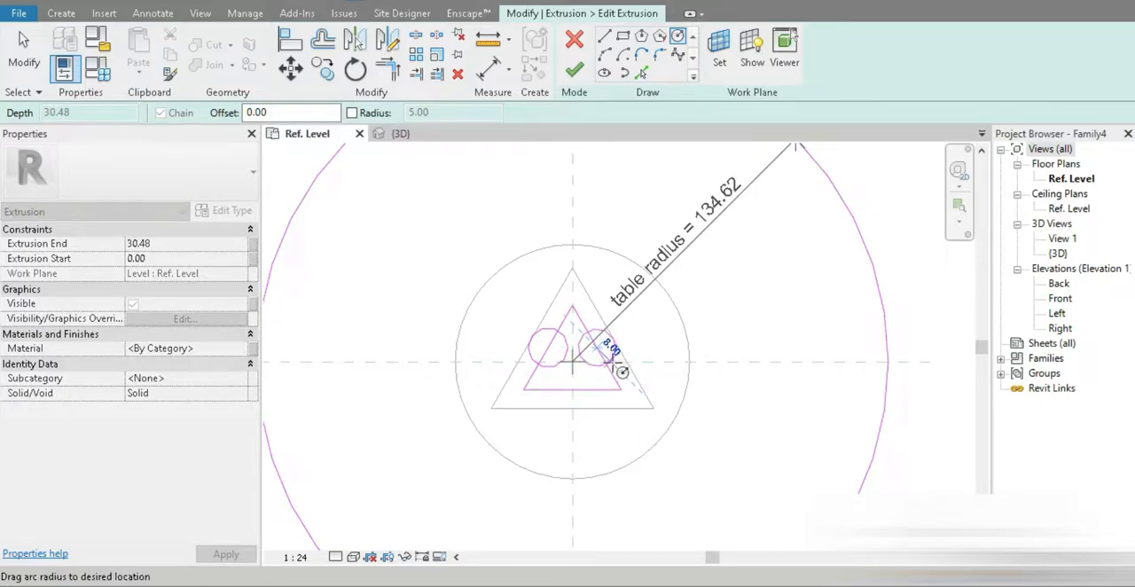
click(622, 371)
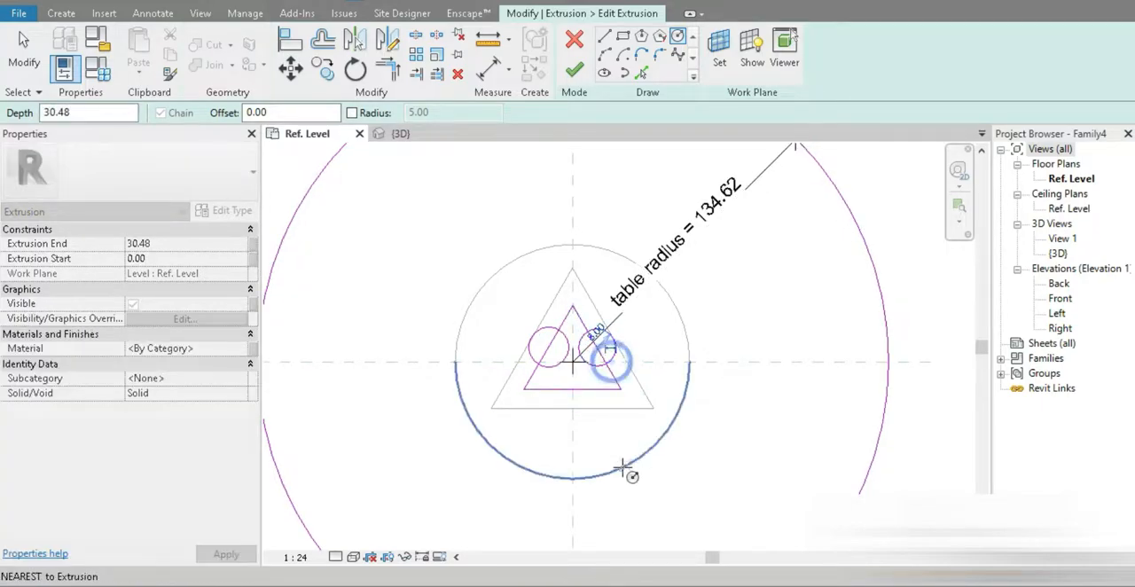
Step: Split the sketch elements along the triangle's slanted sides near where they cross the two small circles
scroll(563, 367, up, 4)
middle_drag(555, 362, 543, 448)
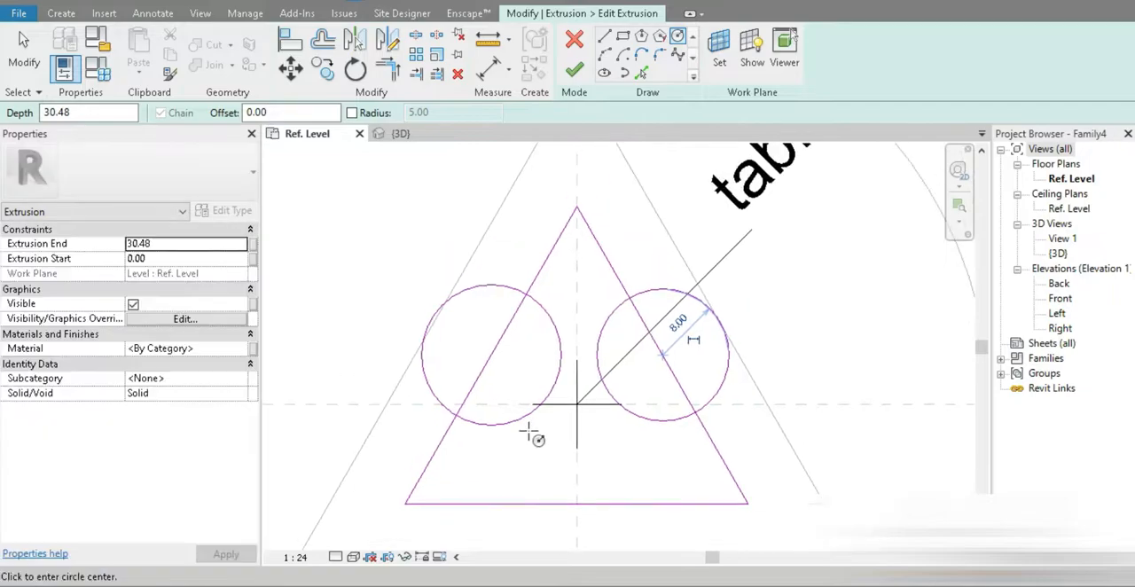
click(416, 35)
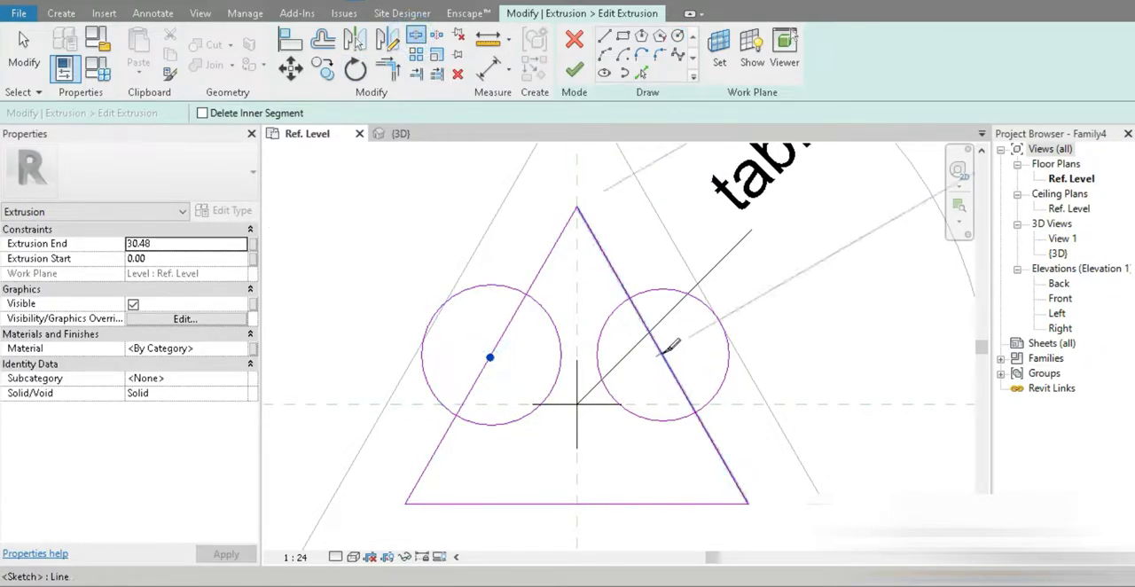
click(697, 411)
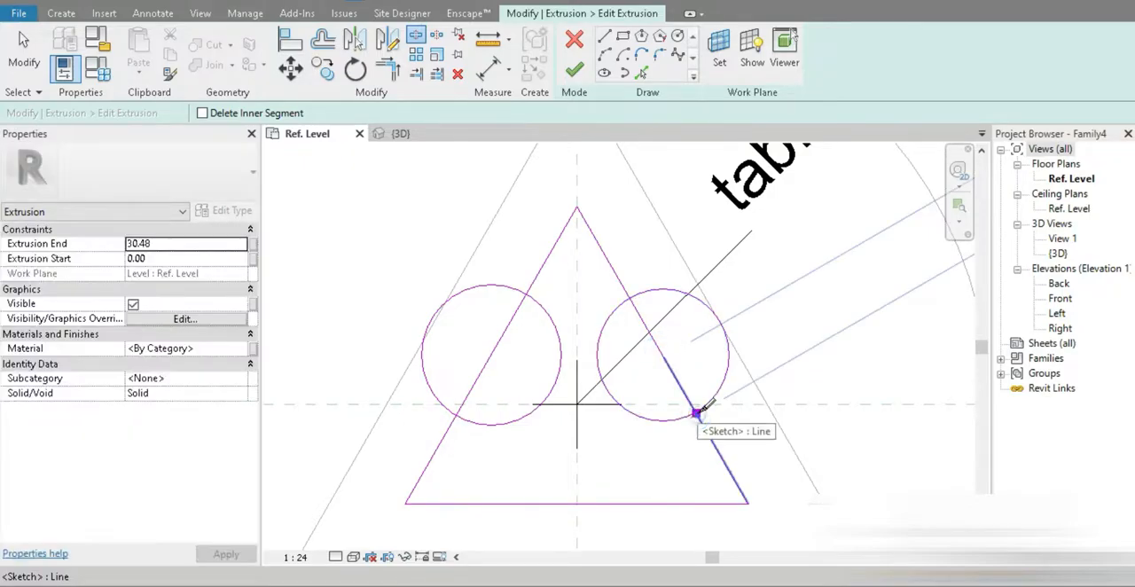
click(629, 297)
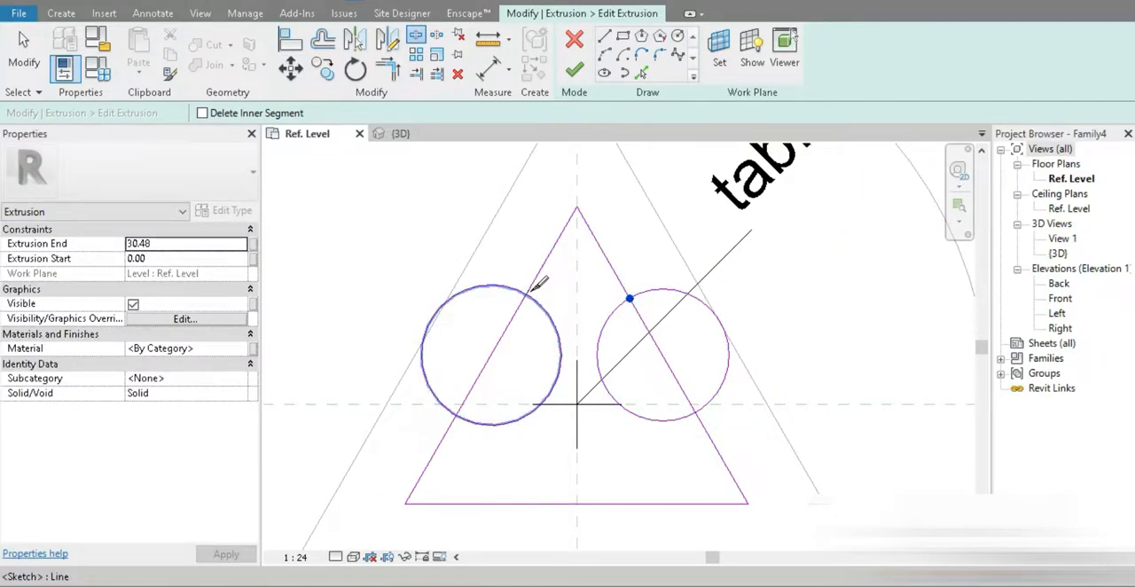
click(527, 296)
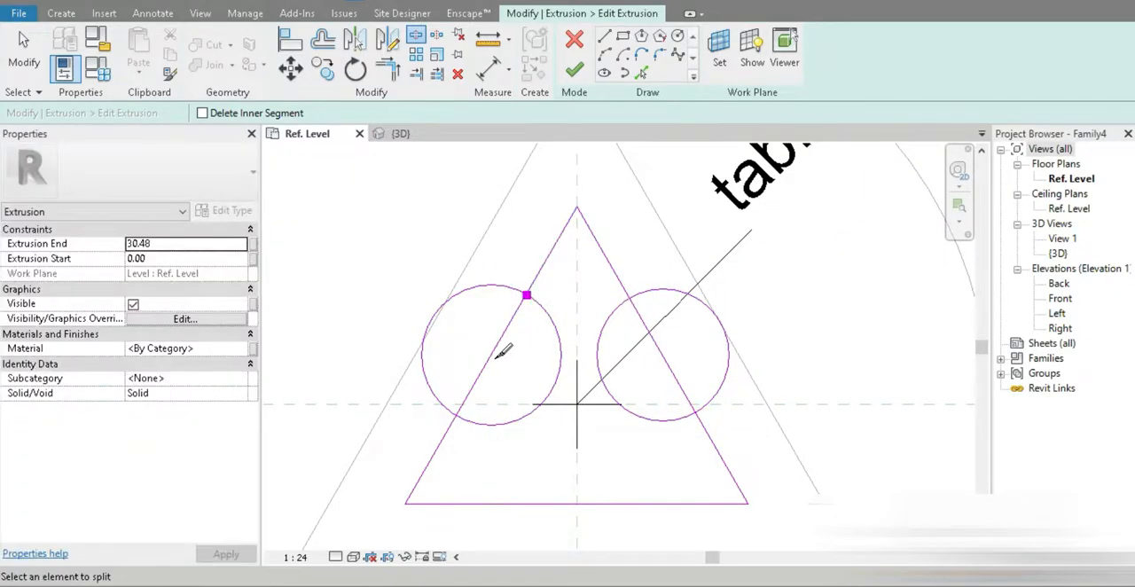
click(456, 416)
Step: Trim the left circle and triangle side to each other, keeping the outer arc, and delete the leftover line segment inside
click(388, 69)
click(433, 397)
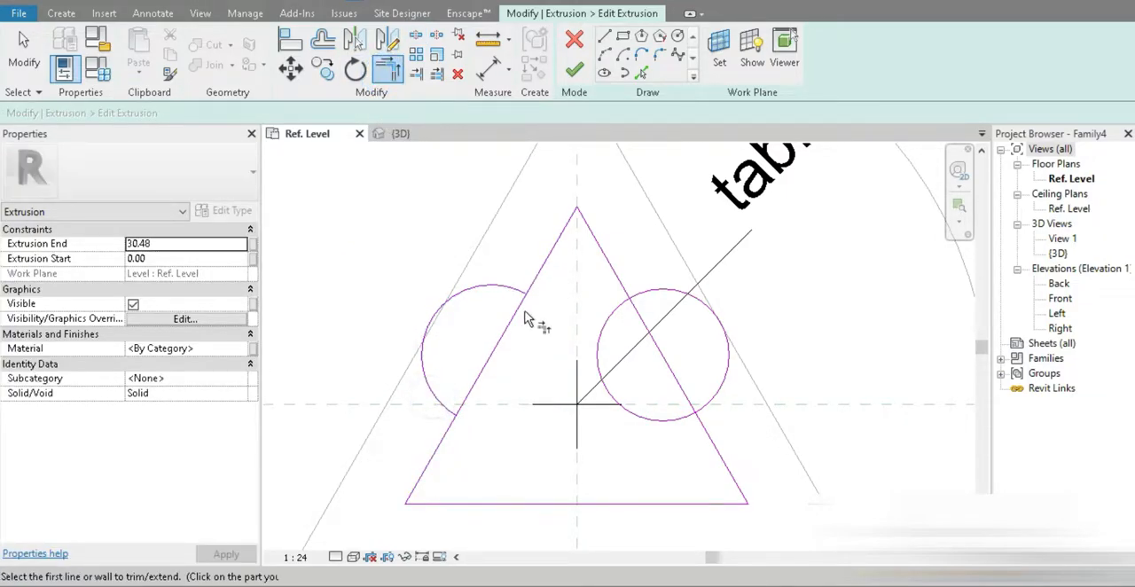
click(538, 273)
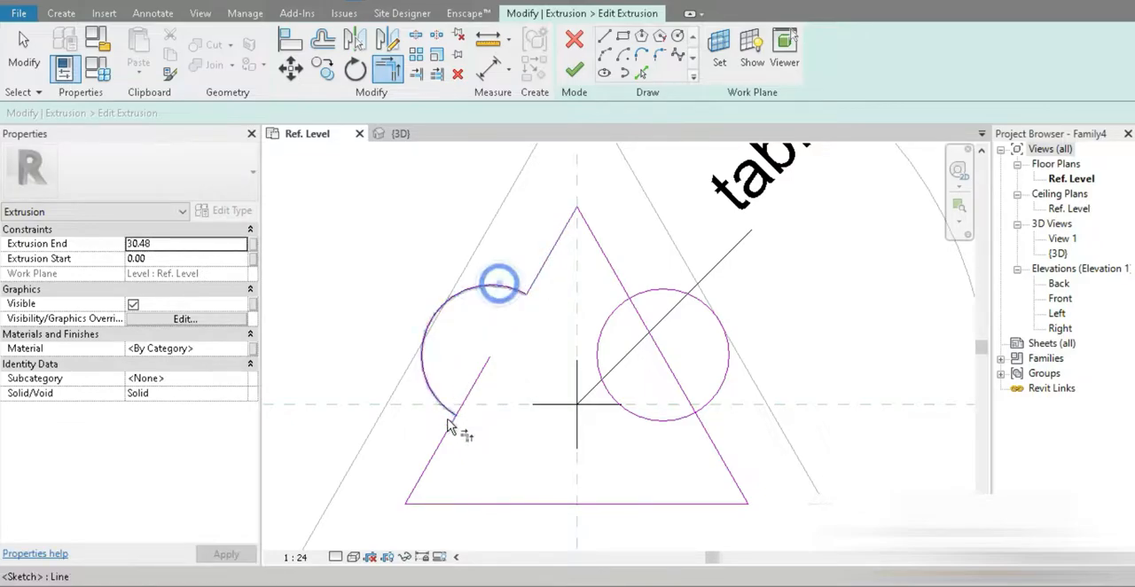
click(441, 397)
click(444, 439)
click(24, 59)
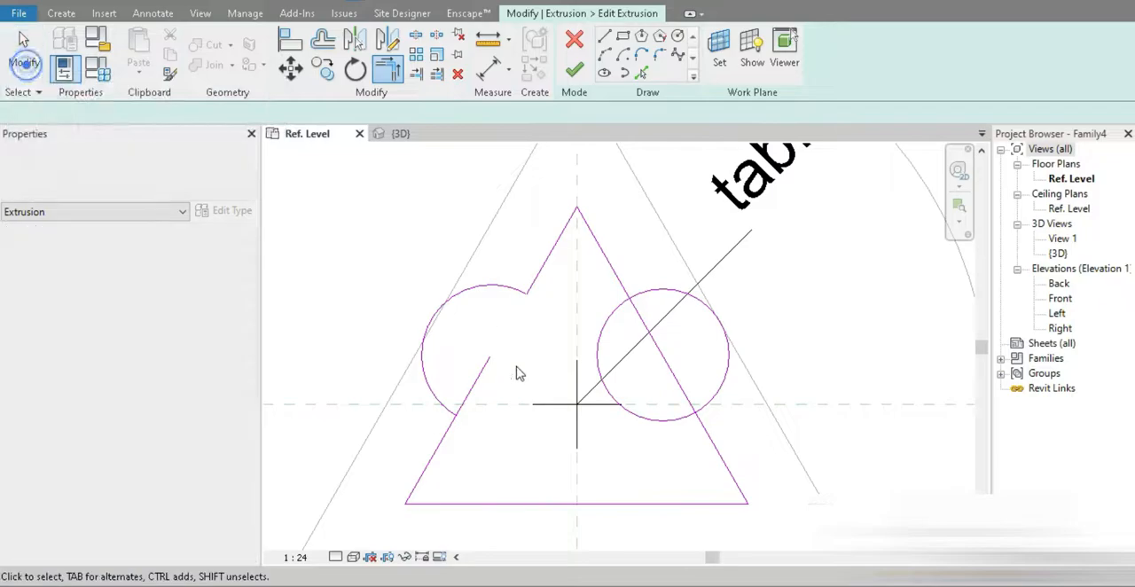
click(476, 383)
key(Delete)
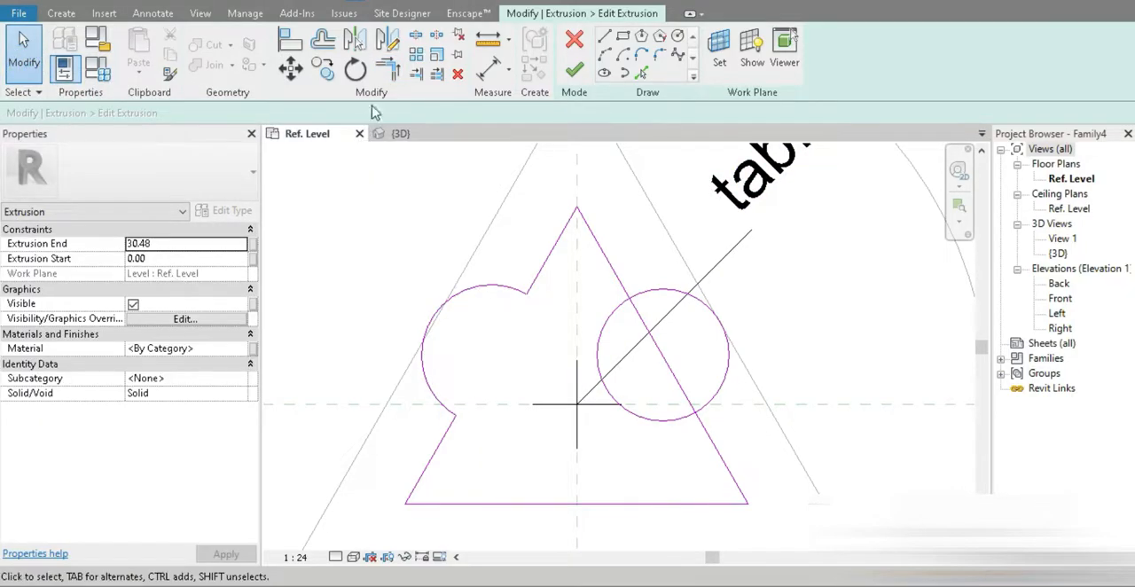
click(387, 70)
click(710, 436)
click(720, 392)
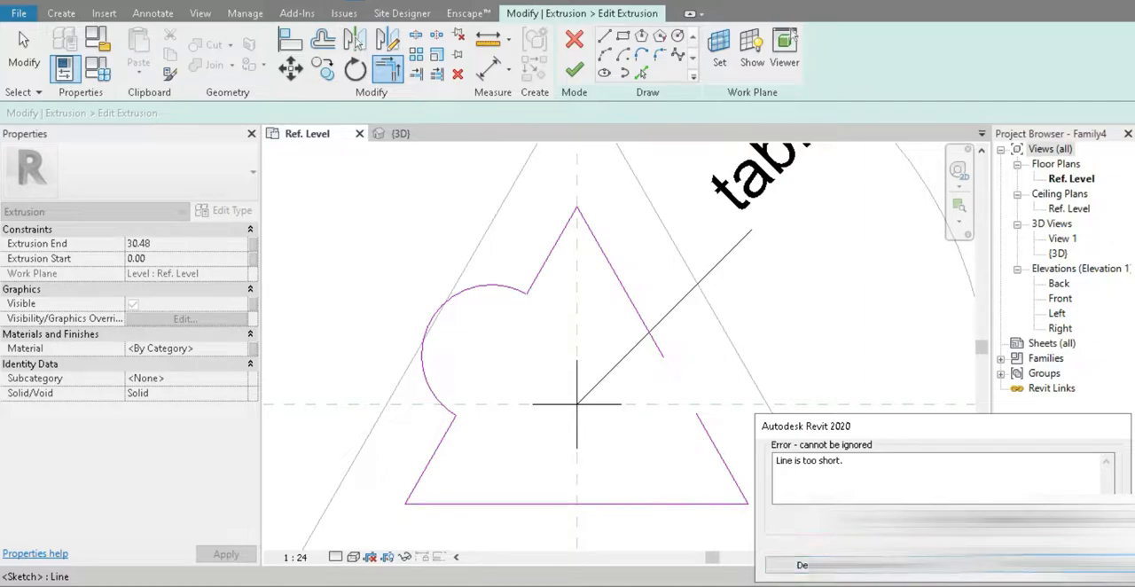
click(1071, 565)
Step: Trim the right circle and triangle side to each other, keeping the outer arc, and delete the leftover line segment inside
click(603, 262)
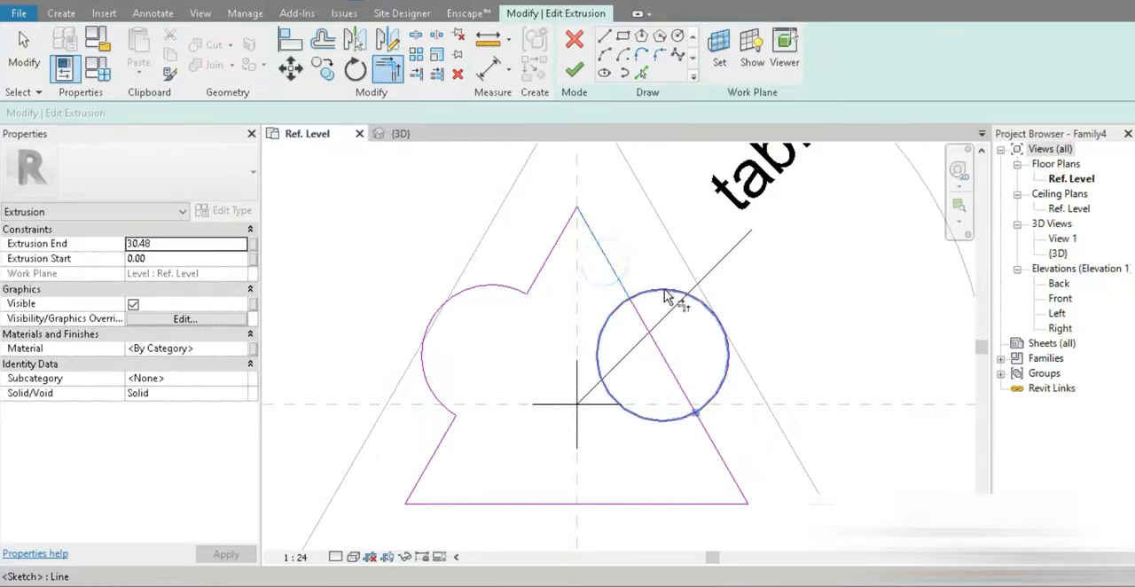
click(664, 291)
click(712, 434)
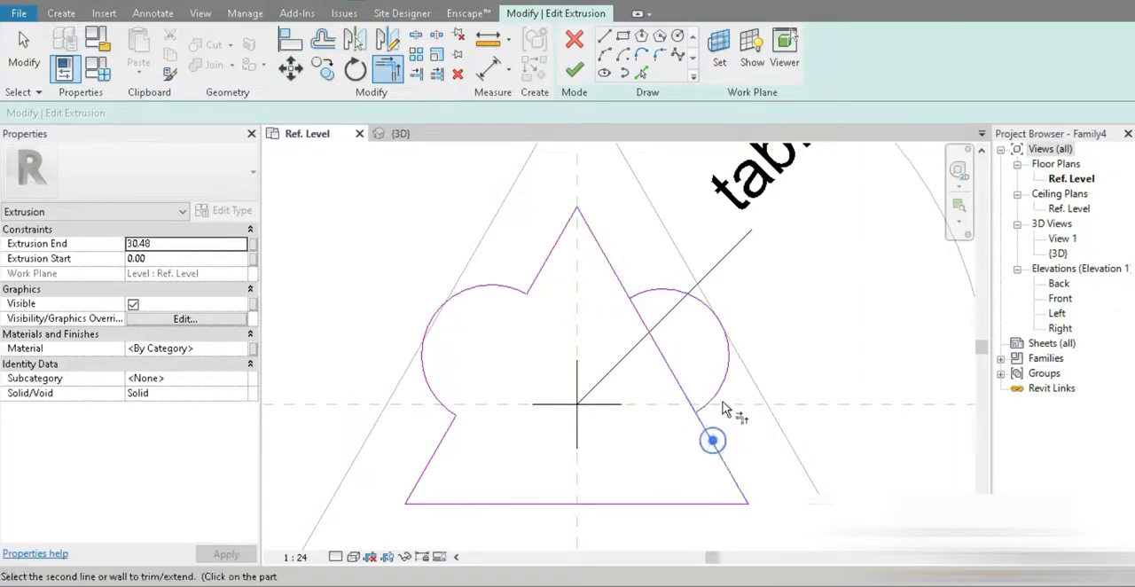
click(709, 390)
click(613, 266)
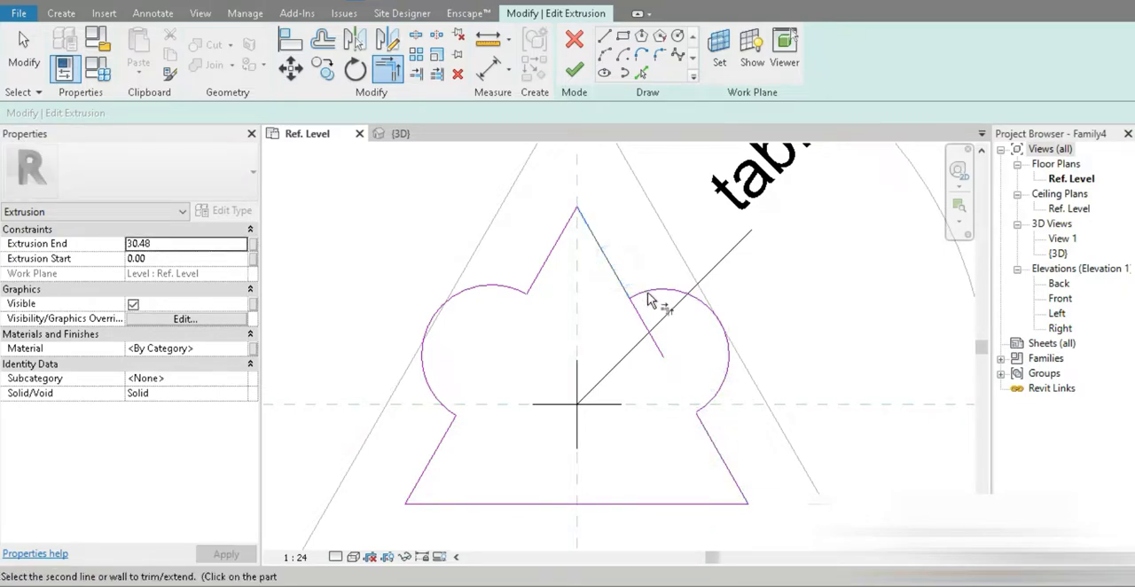
click(650, 300)
key(Escape)
key(Escape)
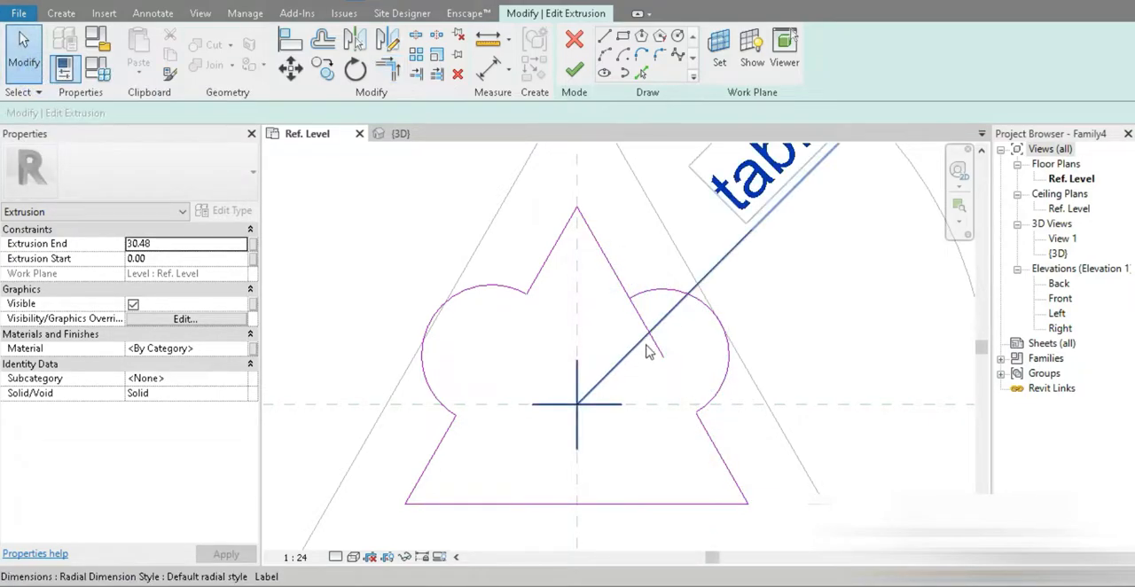
click(652, 349)
click(642, 373)
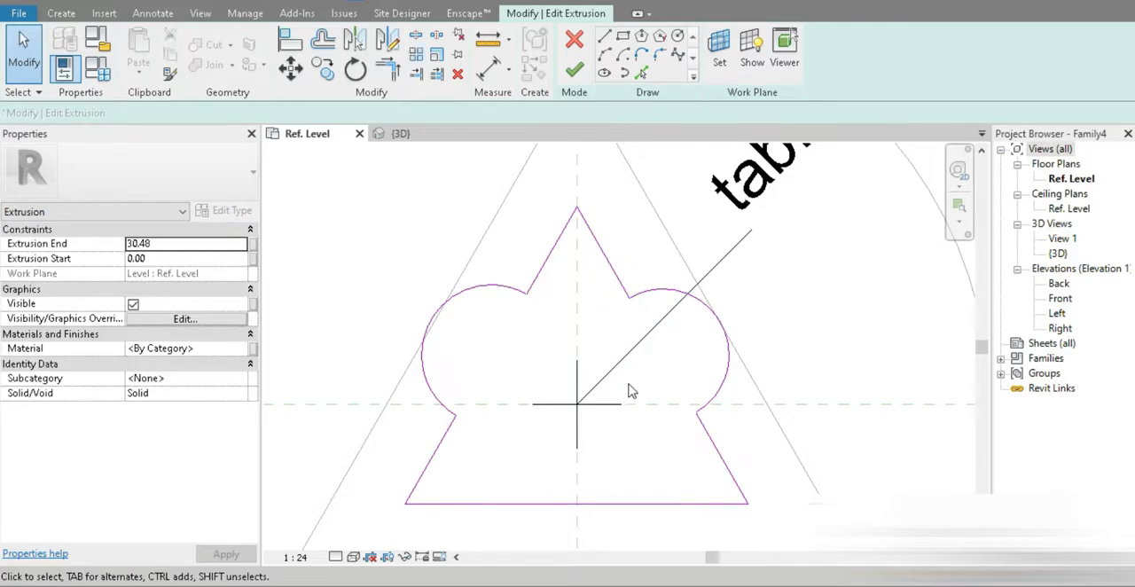
Step: Replace the profile's base line with two lines about 31 cm long meeting below on the vertical reference plane, and finish the extrusion edit
scroll(626, 390, down, 2)
click(569, 463)
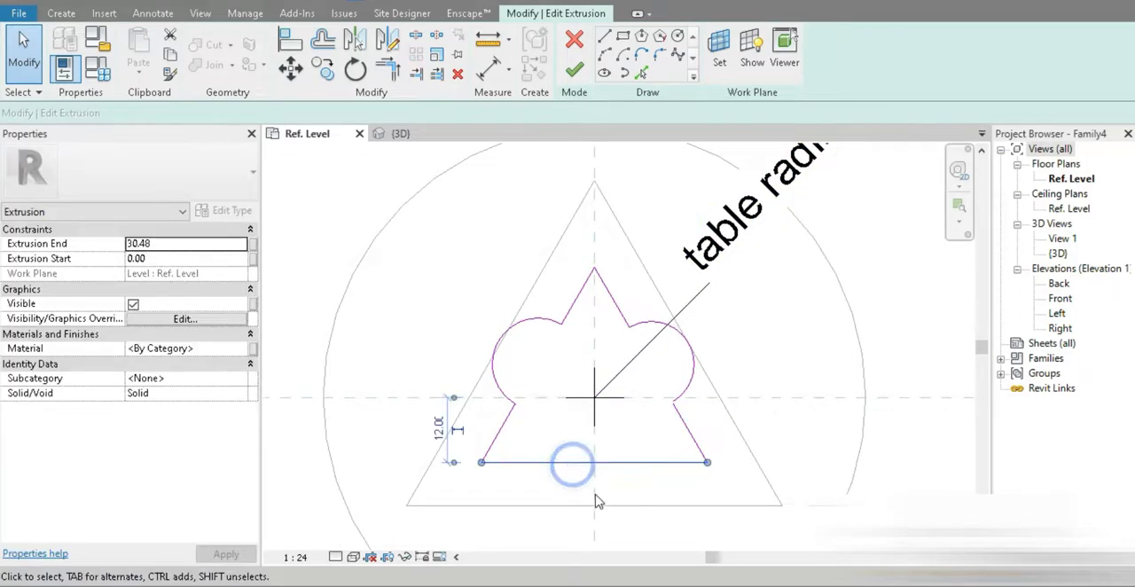
mouse_move(591, 462)
middle_down()
mouse_move(590, 334)
mouse_move(580, 327)
middle_up()
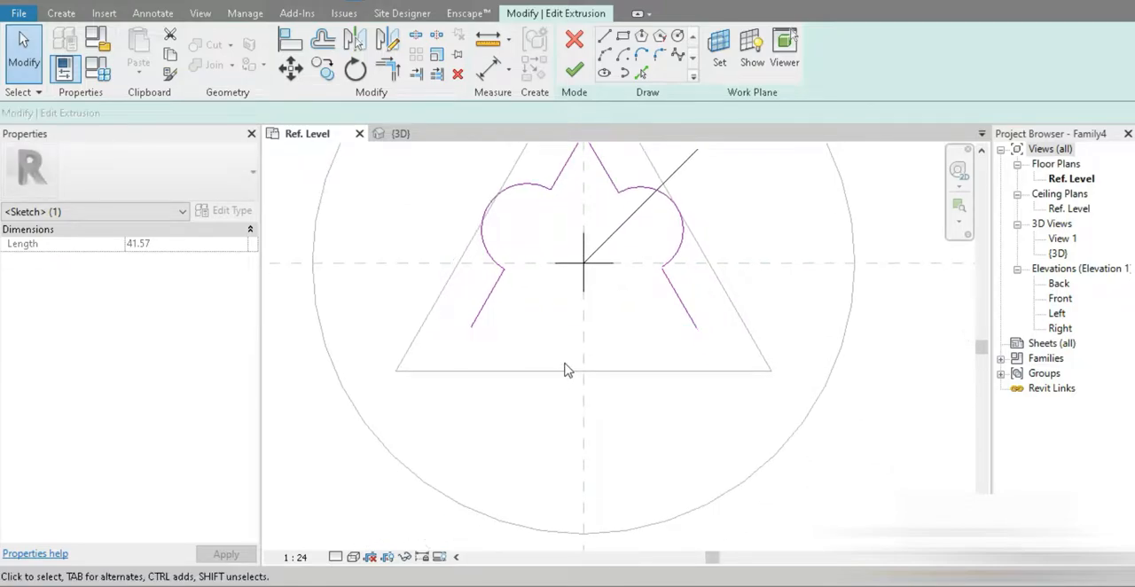
key(Delete)
click(604, 36)
click(471, 327)
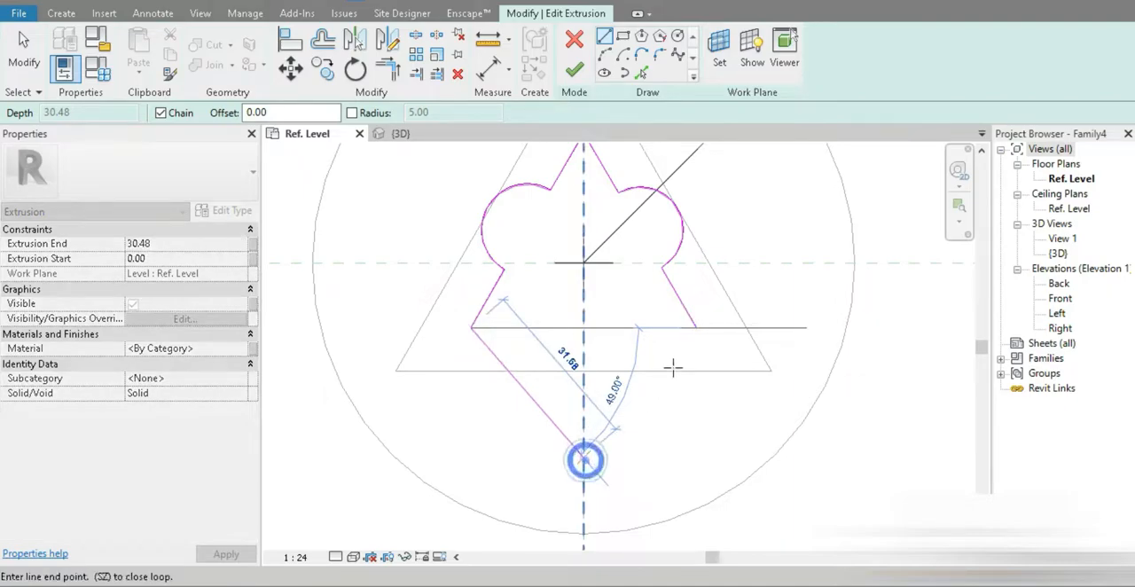
click(583, 459)
click(696, 327)
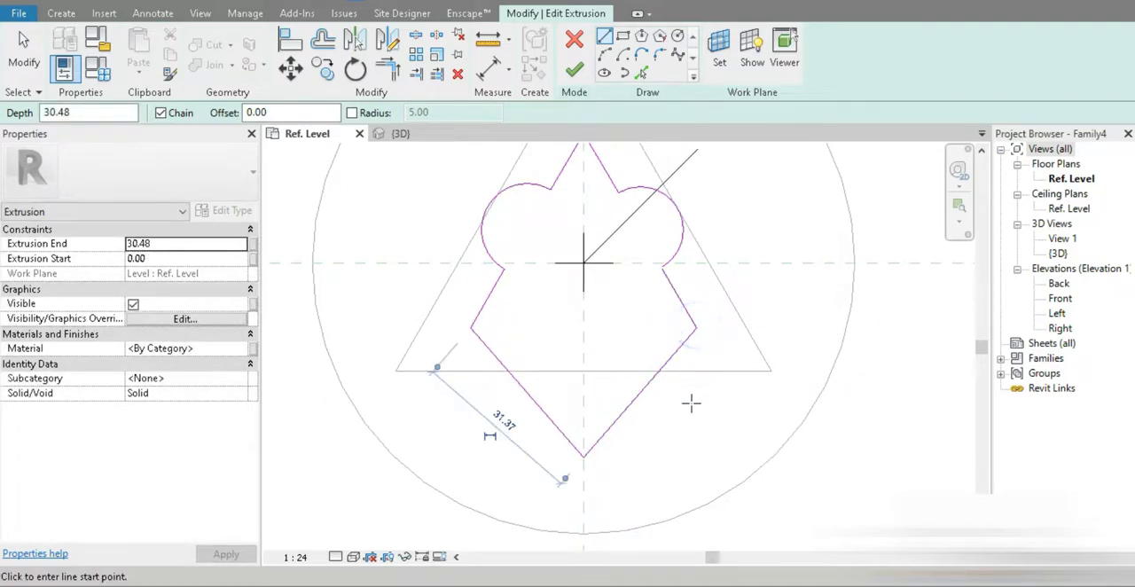
click(573, 69)
middle_drag(679, 448, 698, 509)
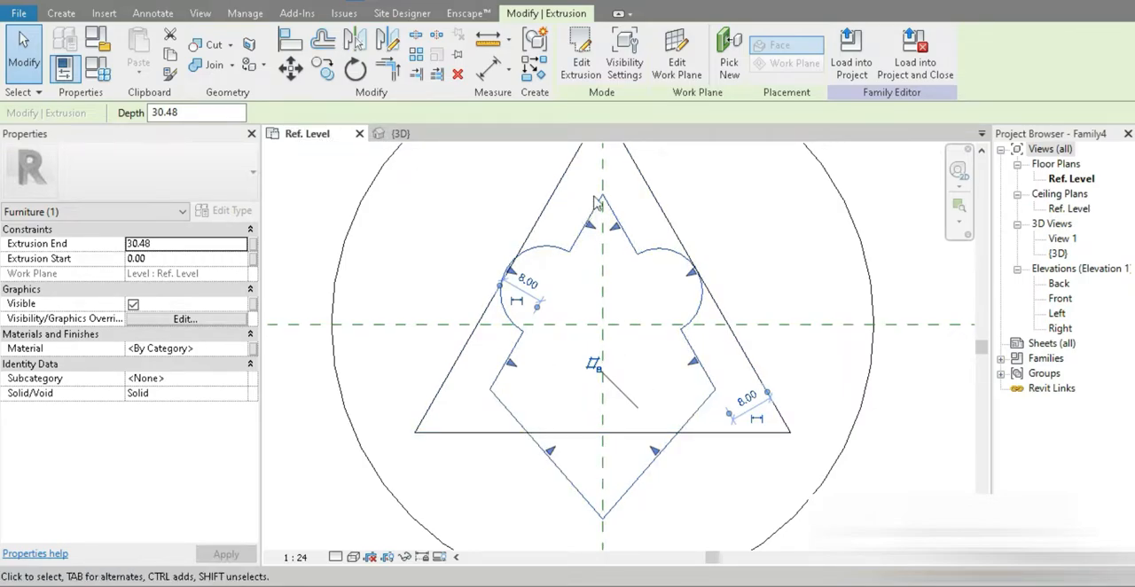
click(410, 220)
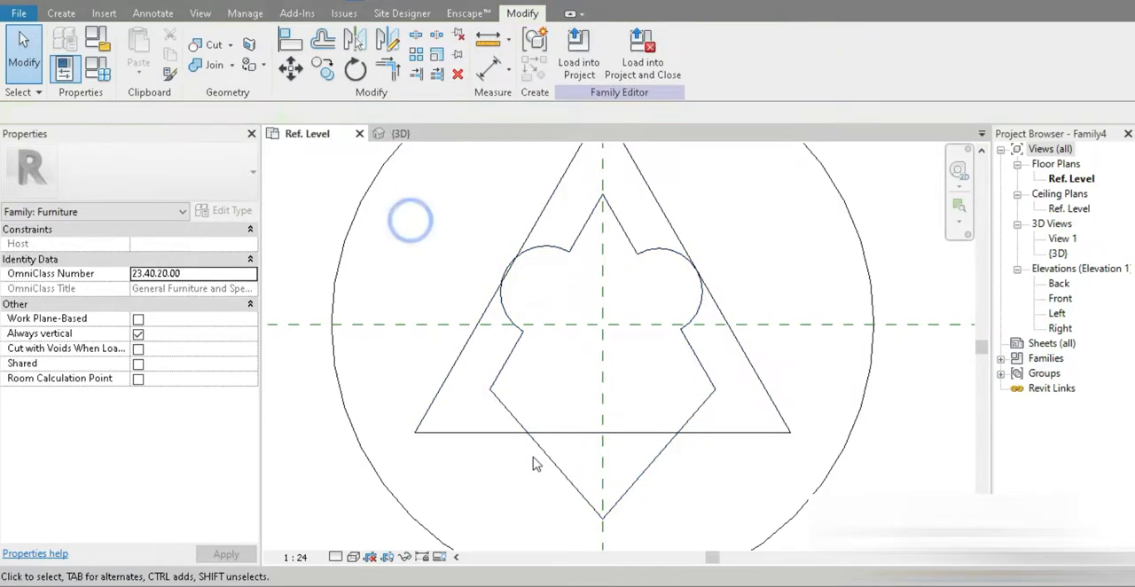
click(552, 464)
scroll(545, 456, down, 4)
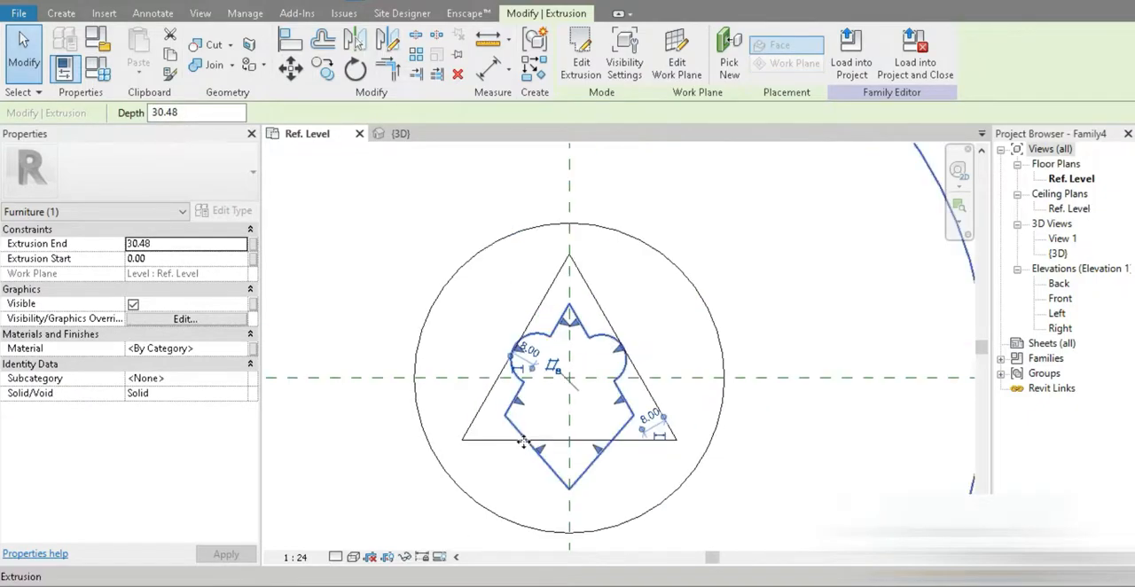
click(821, 487)
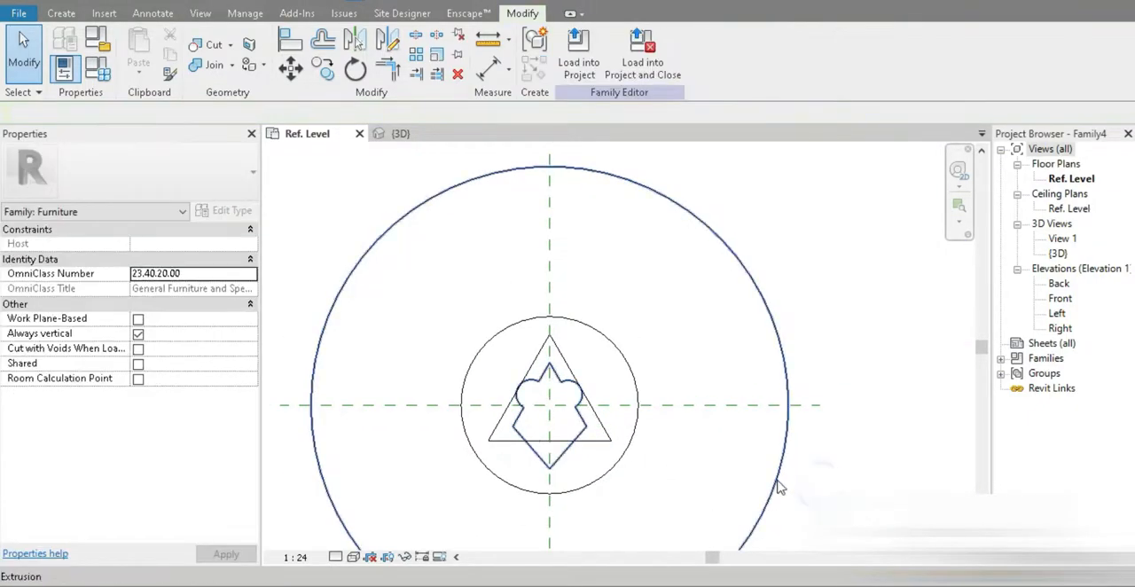
Step: Start a new solid extrusion in the tabletop's central opening, using the opening's complete edge loop as the profile
click(778, 486)
click(678, 470)
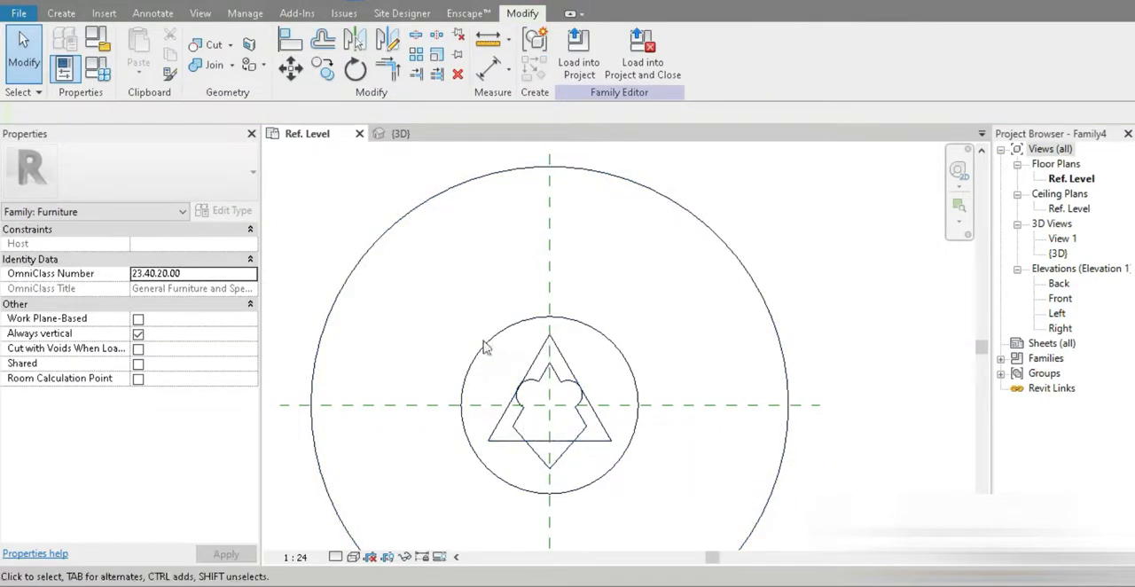
click(61, 13)
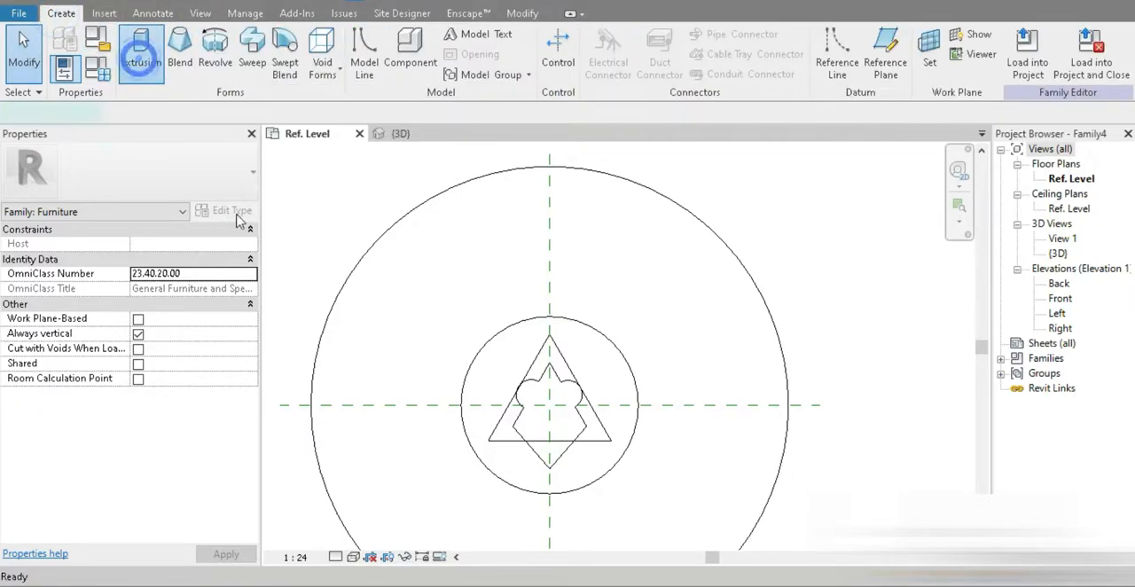
click(140, 55)
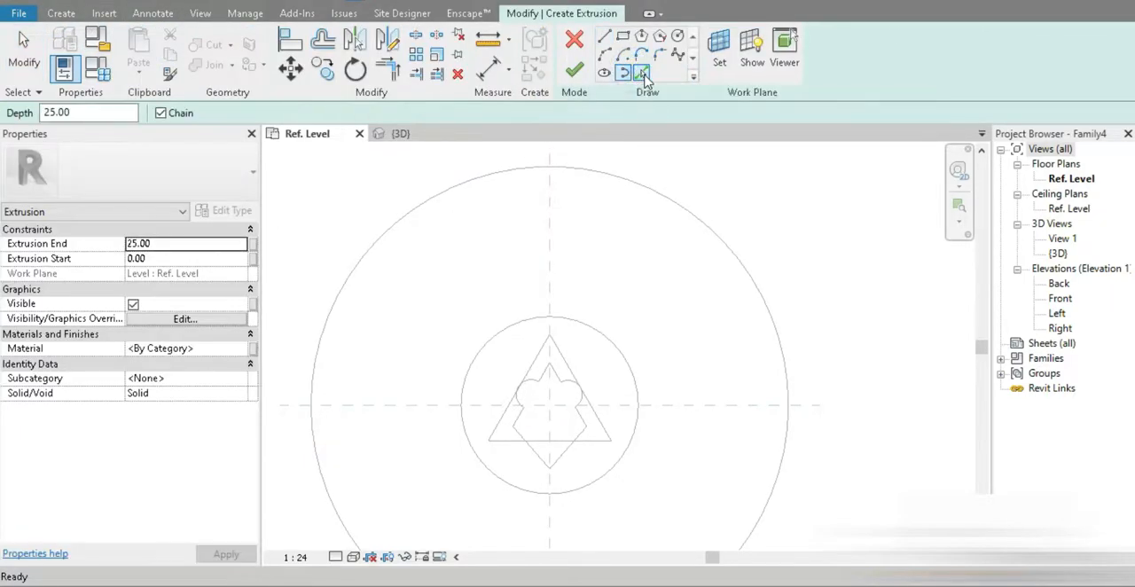
click(641, 72)
scroll(568, 390, up, 1)
scroll(503, 458, up, 2)
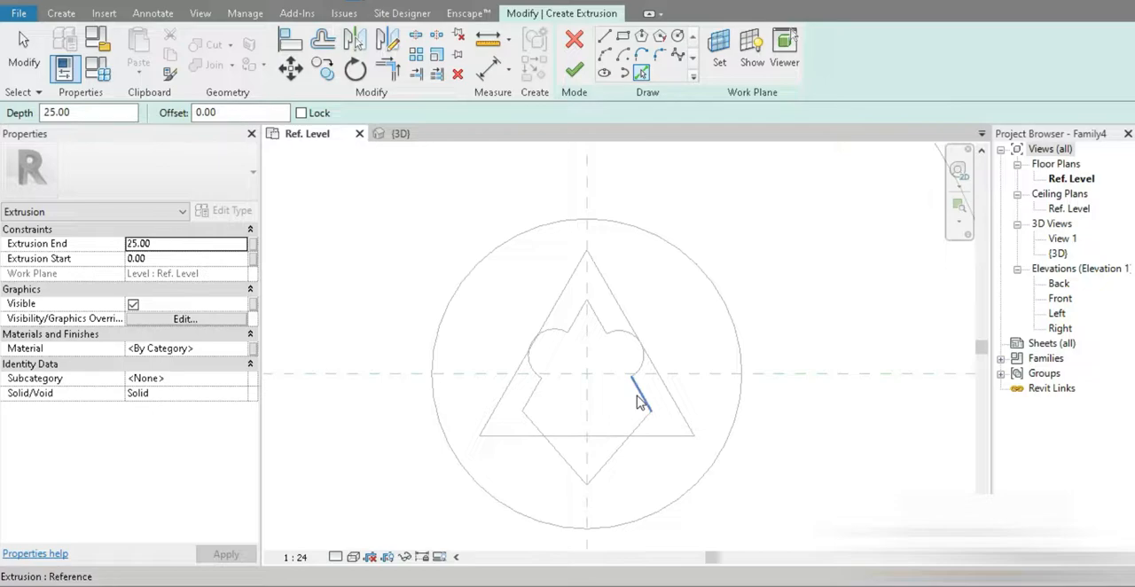
key(Tab)
click(638, 400)
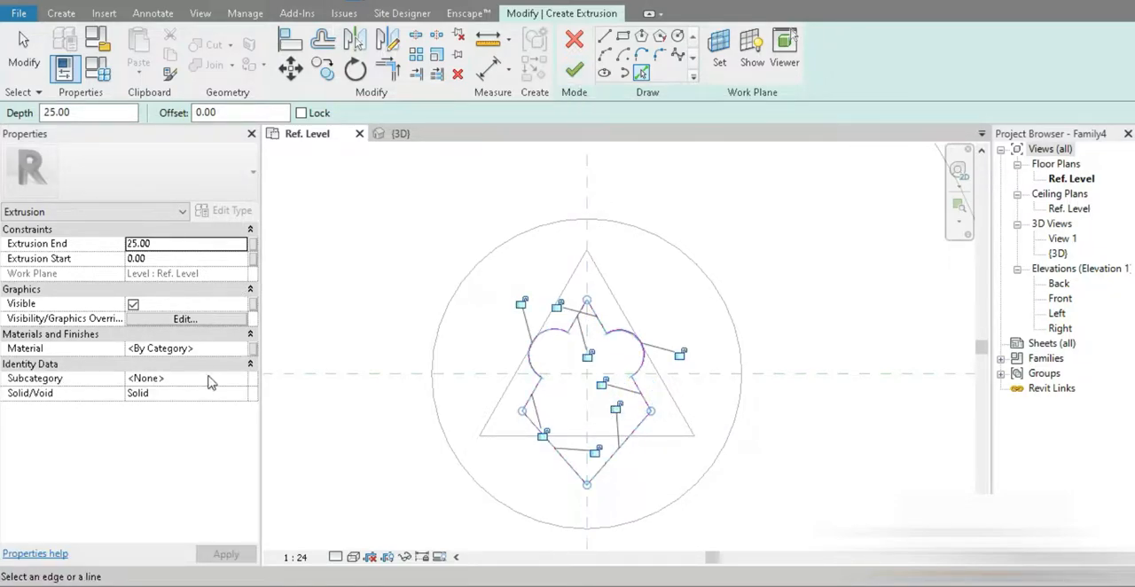
Step: Assign the library material Glass, Matte to the extrusion, use its render appearance for shading, and finish the extrusion
click(244, 352)
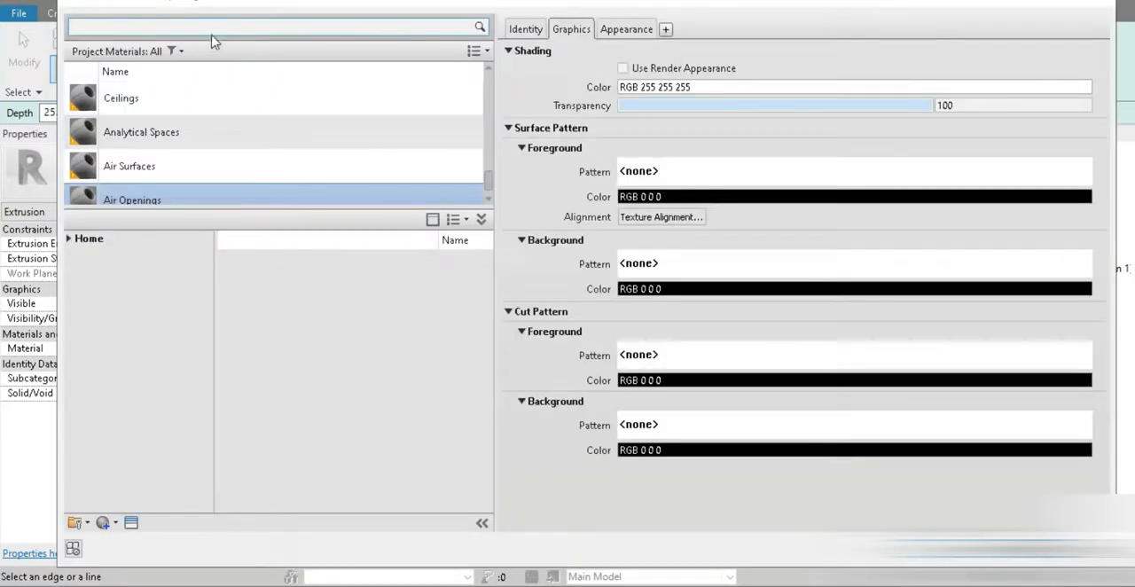
click(199, 26)
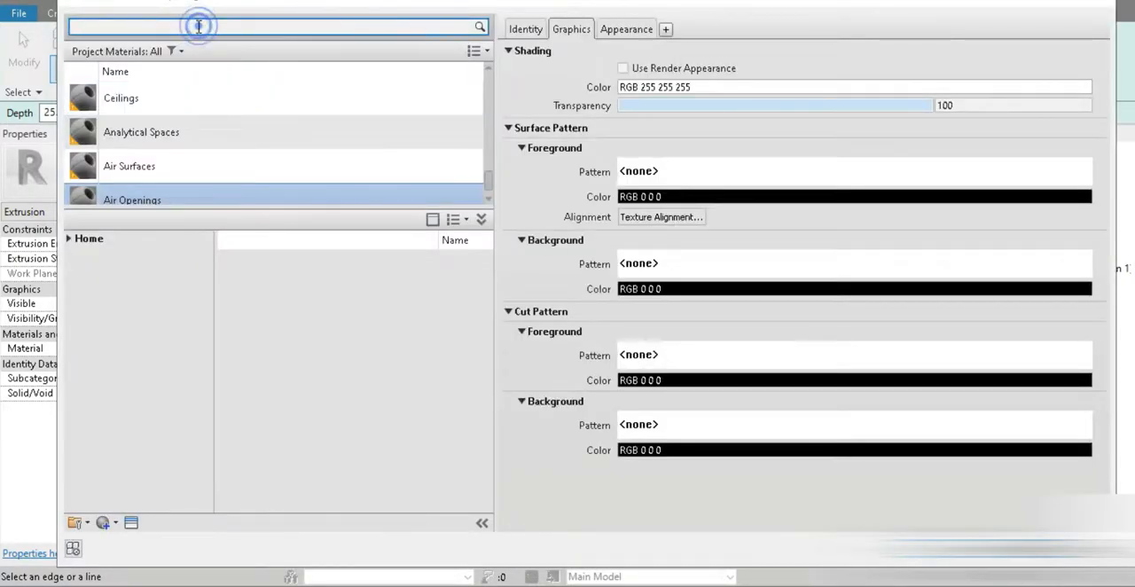
text(glass)
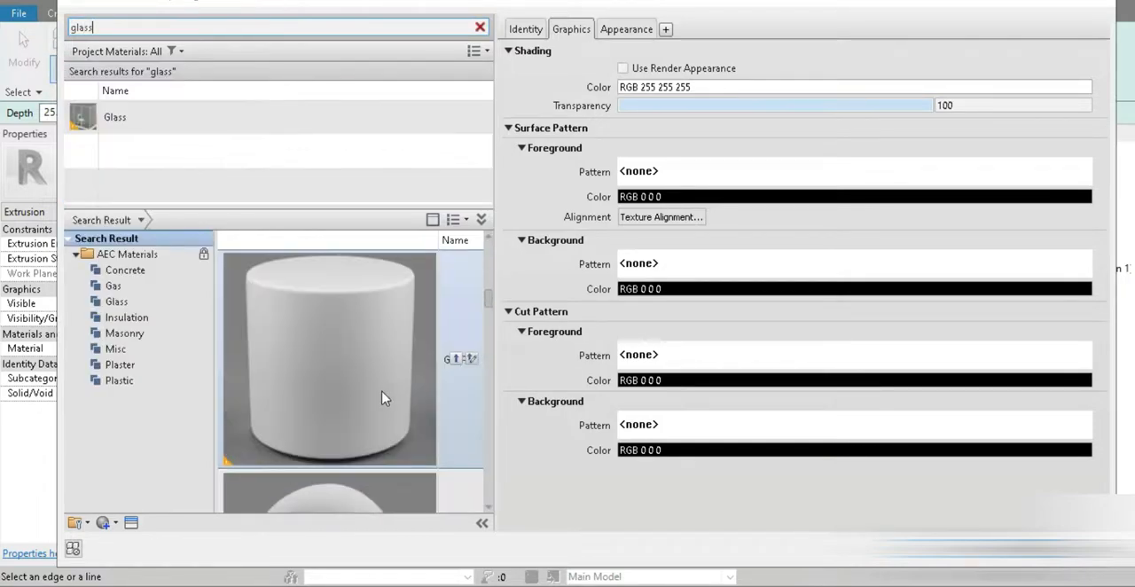
scroll(384, 398, down, 3)
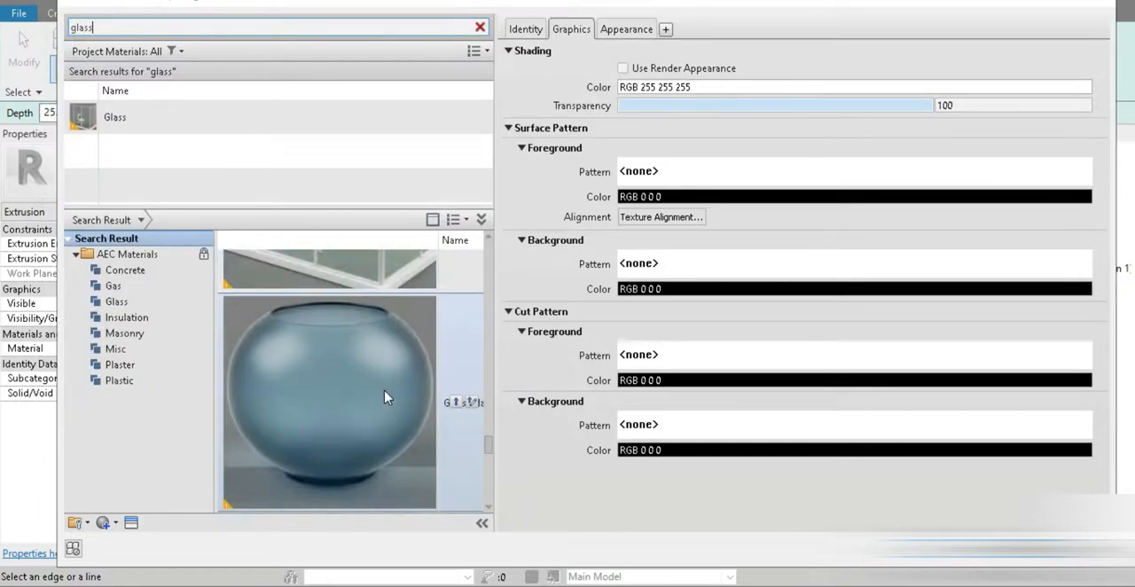
double_click(381, 393)
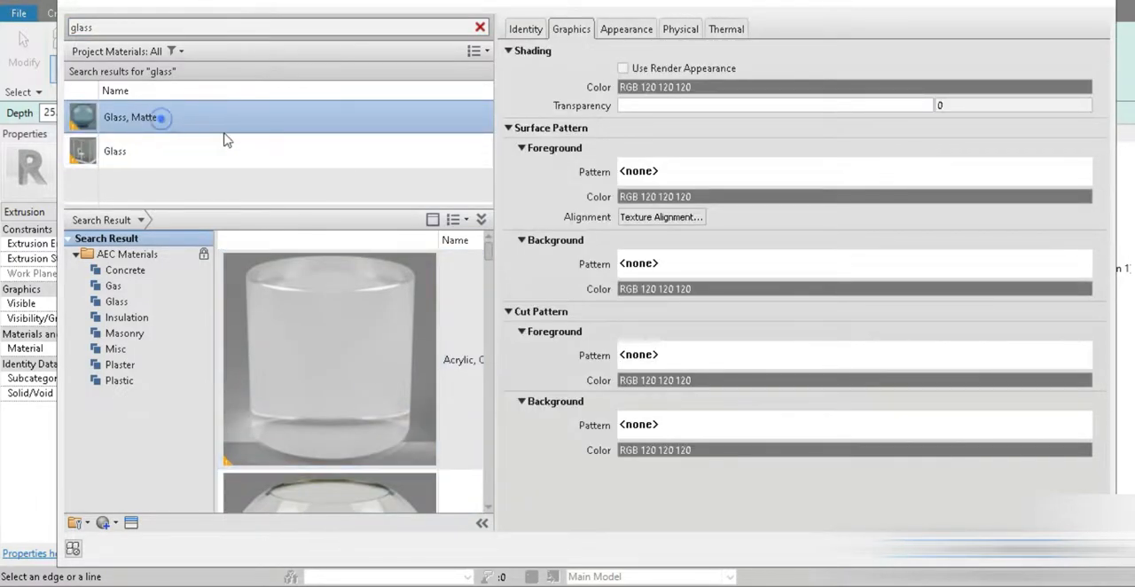
click(655, 69)
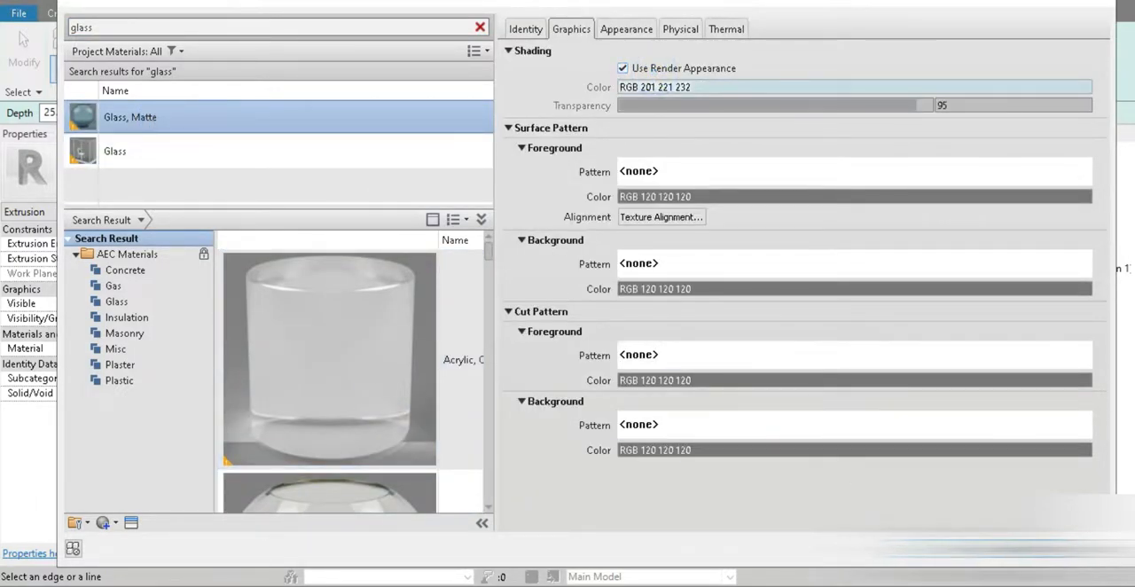
click(936, 548)
click(574, 72)
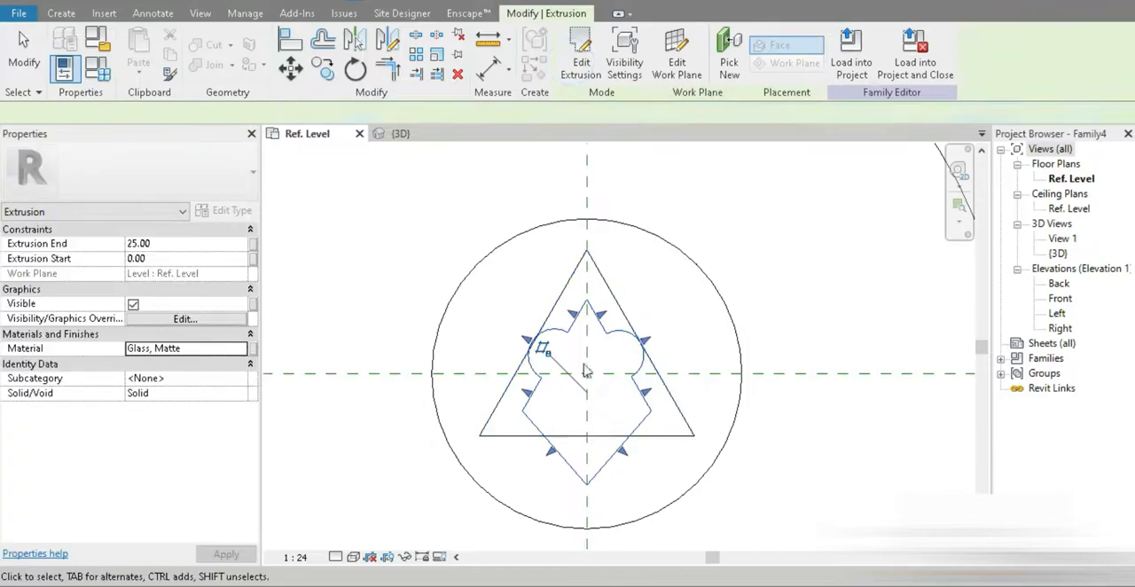
Step: In the Front elevation, draw two horizontal reference planes above the extrusions, about 40 cm apart and spanning the tabletop's width
click(839, 492)
scroll(691, 458, down, 3)
middle_drag(722, 461, 693, 402)
click(1057, 314)
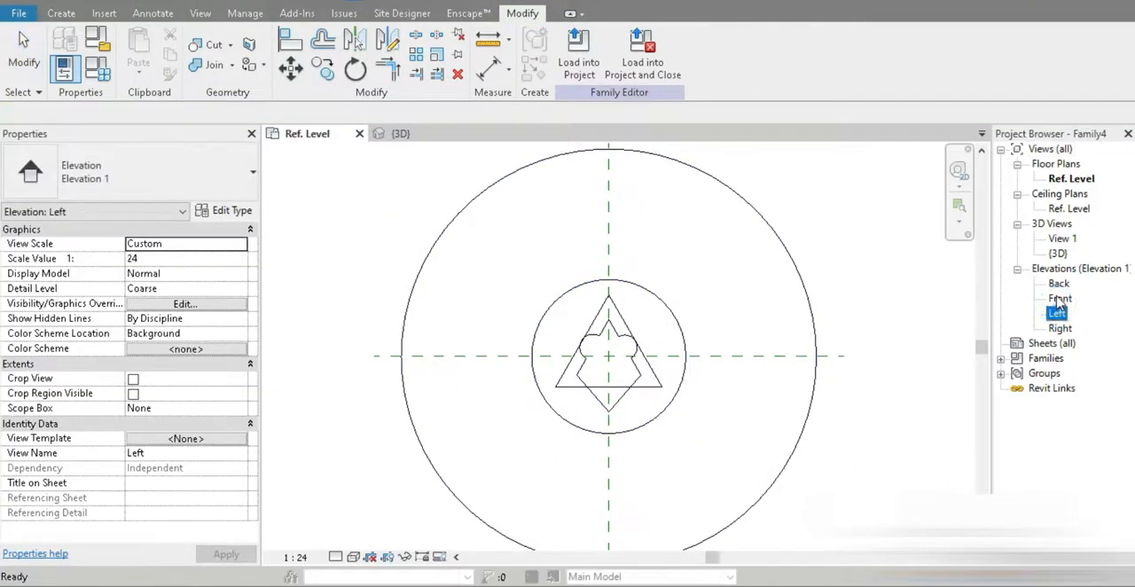
double_click(1061, 299)
scroll(568, 420, up, 1)
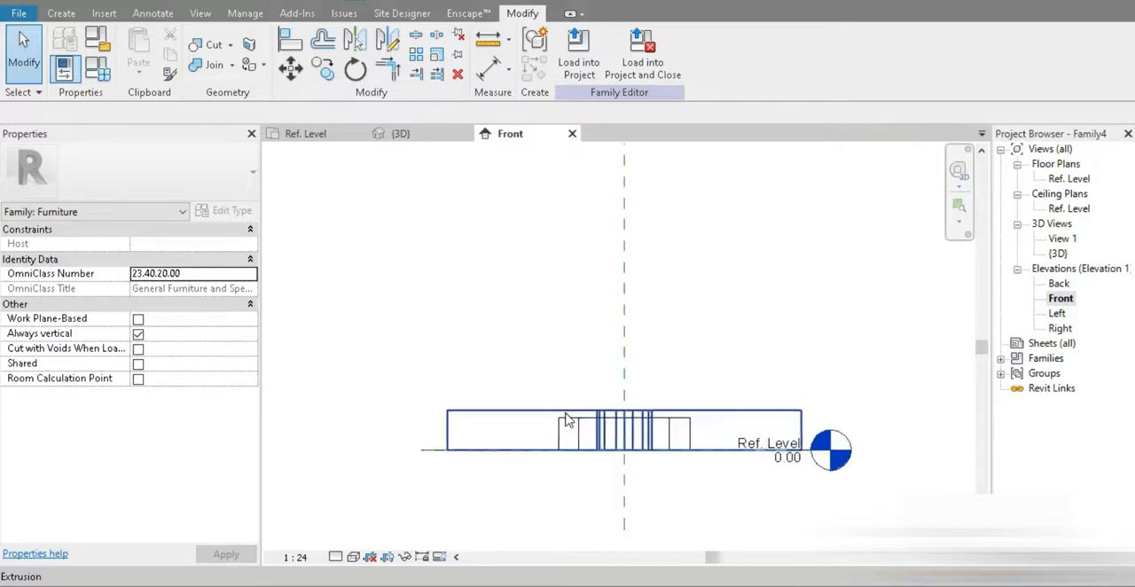
key(p)
click(424, 280)
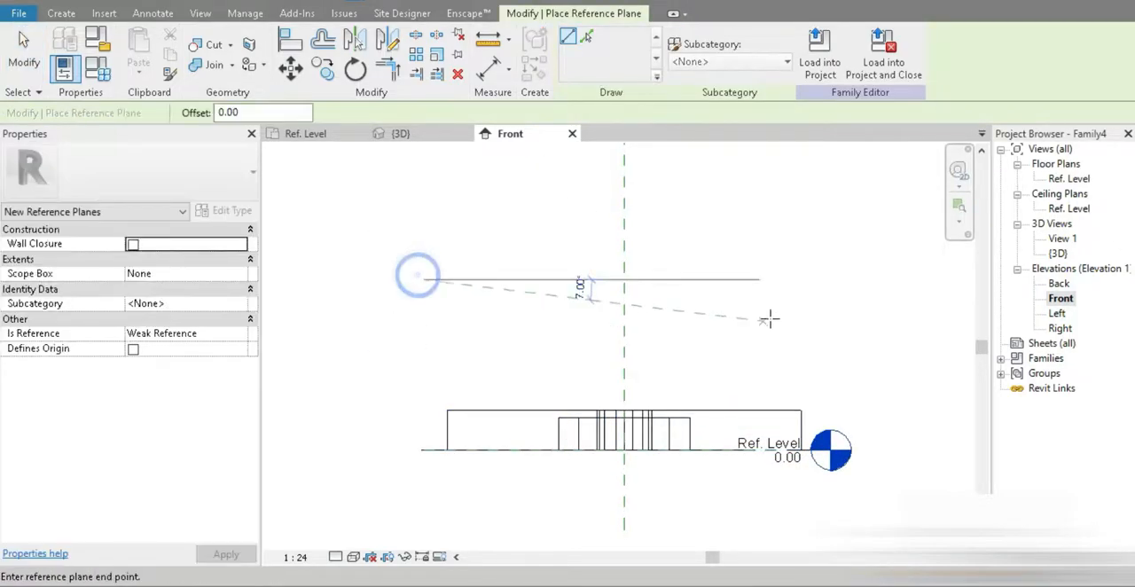
click(799, 281)
click(423, 222)
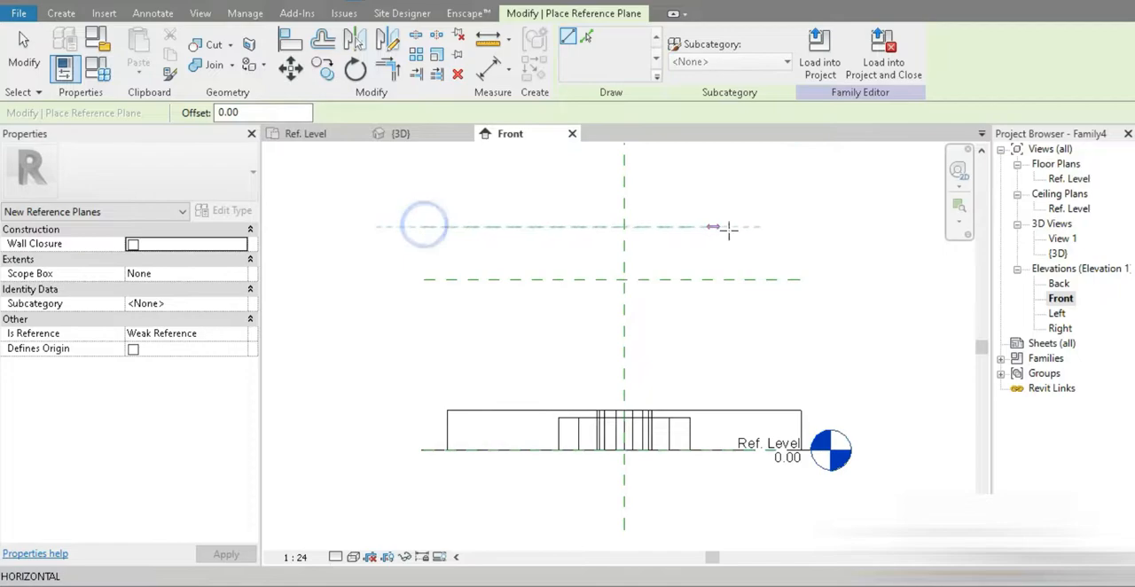
click(798, 226)
key(Escape)
key(Escape)
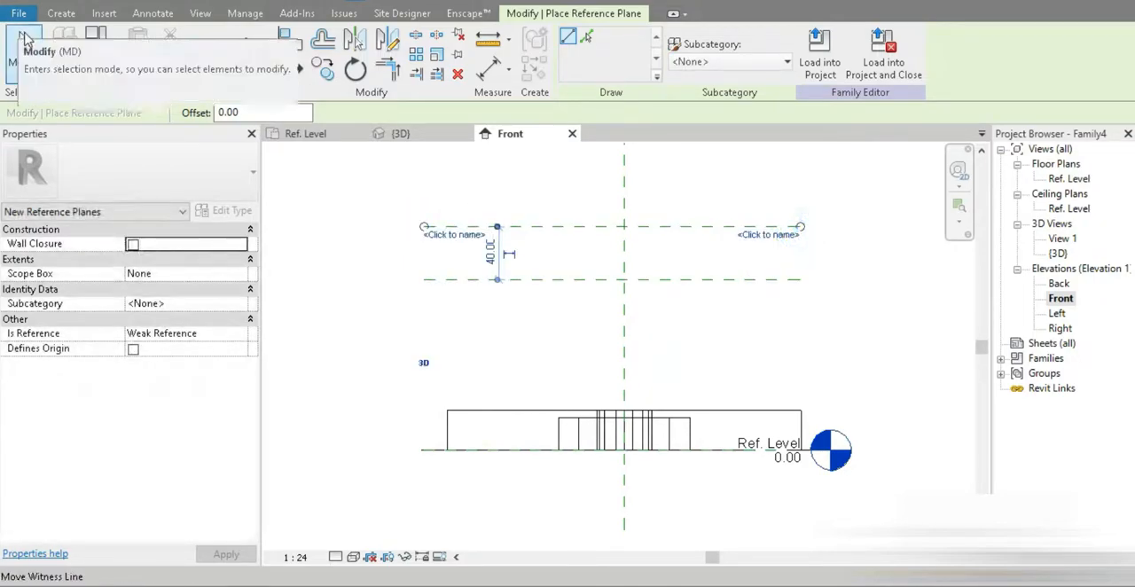
Step: Stretch the tabletop extrusion's upper and lower faces to the two new horizontal reference planes and lock them there
click(503, 418)
drag(623, 408, 632, 224)
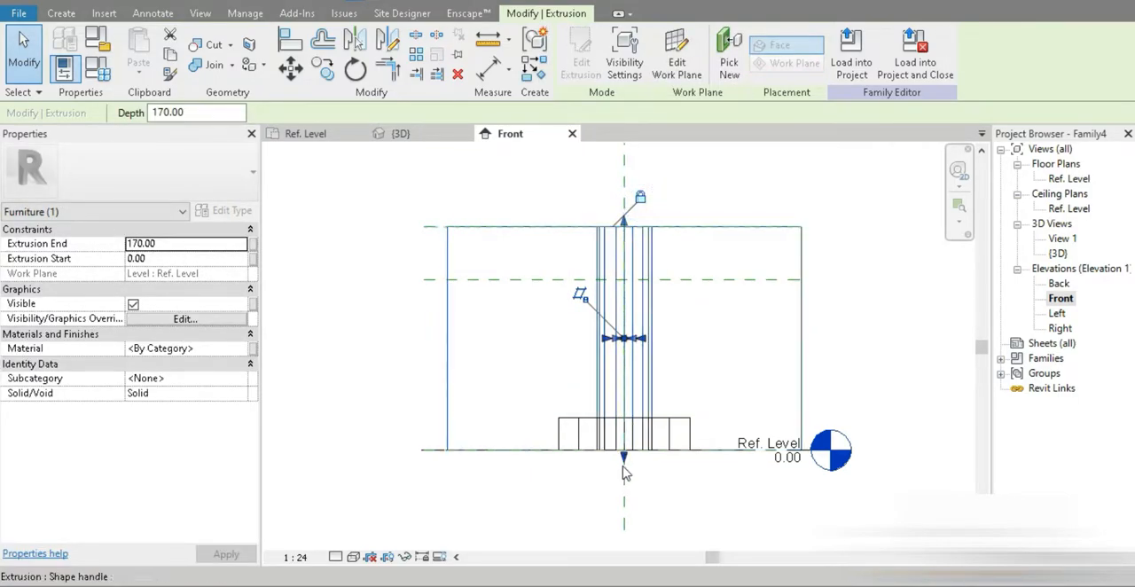
drag(623, 456, 624, 280)
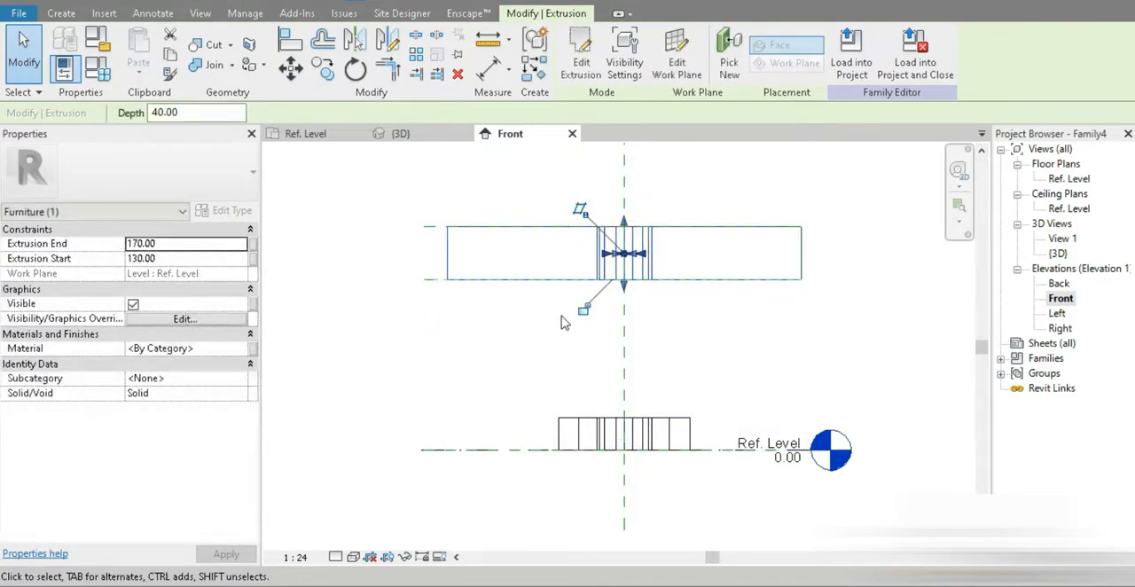
Step: Raise the circular leg extrusion clear of the triangular base, spanning from about 45 cm to about 70 cm above the reference level
click(575, 417)
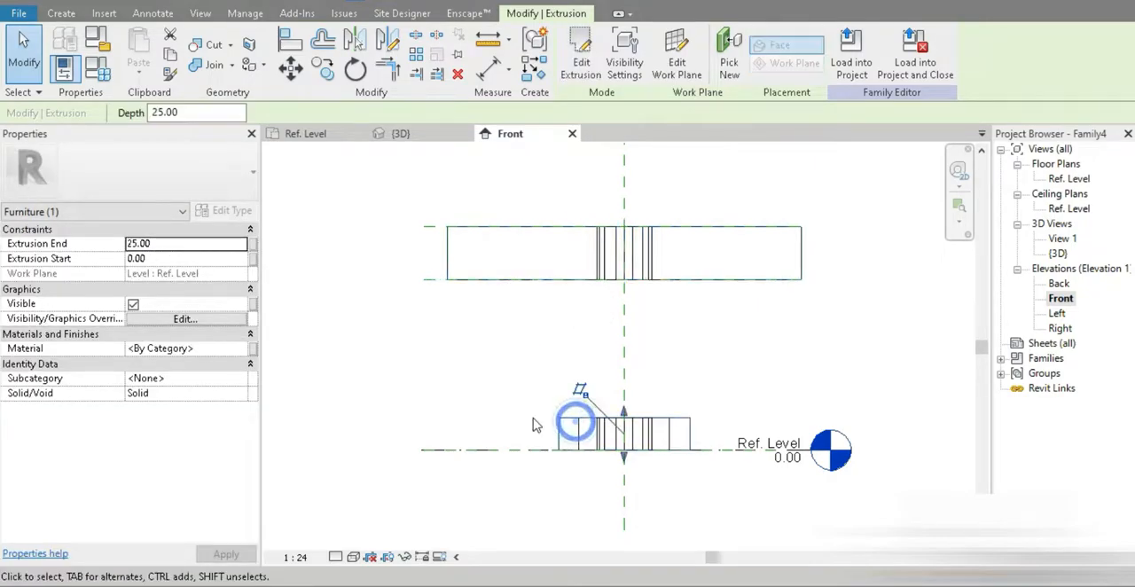
drag(624, 417, 626, 357)
drag(623, 459, 628, 390)
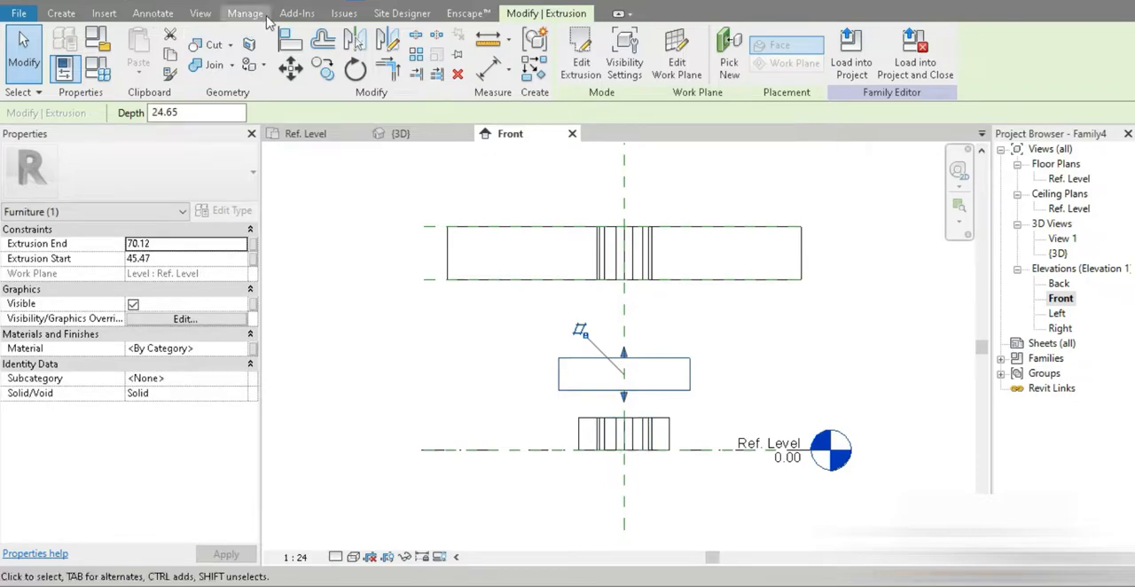
Step: In the 3D view, stretch the glass insert to the tabletop's upper and lower faces, lock it there, and return to the Front elevation
click(302, 4)
click(474, 365)
shift+middle_drag(606, 455, 646, 449)
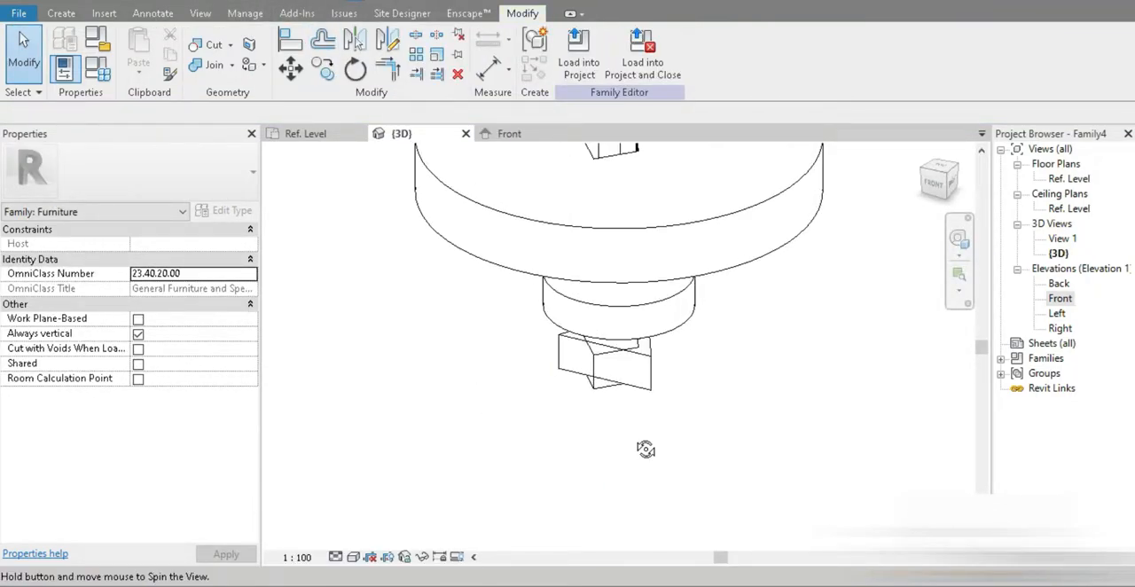
click(596, 390)
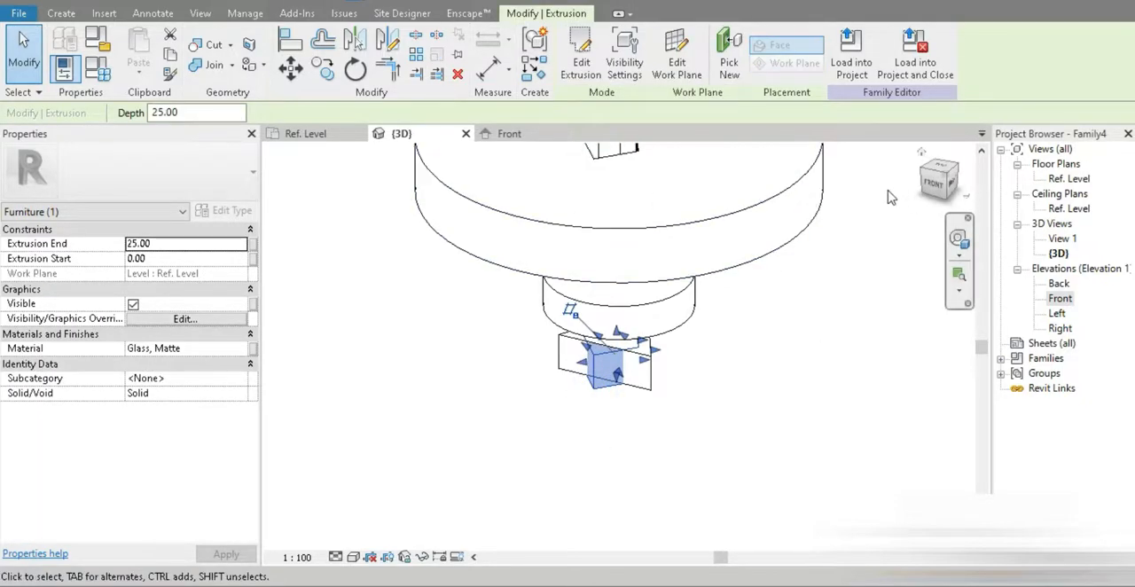
click(935, 186)
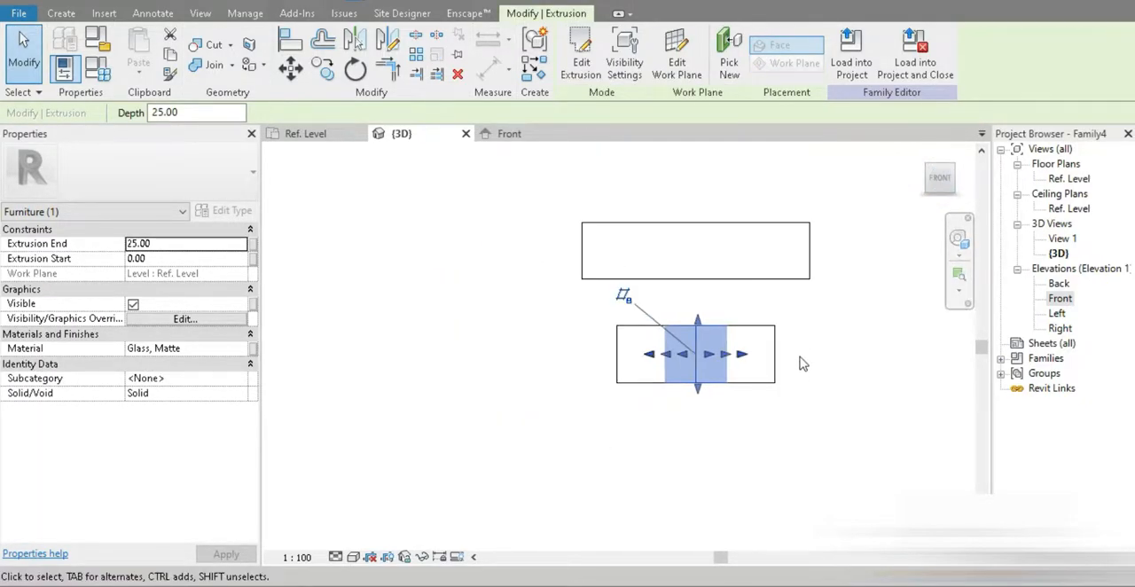
shift+middle_drag(674, 418, 642, 430)
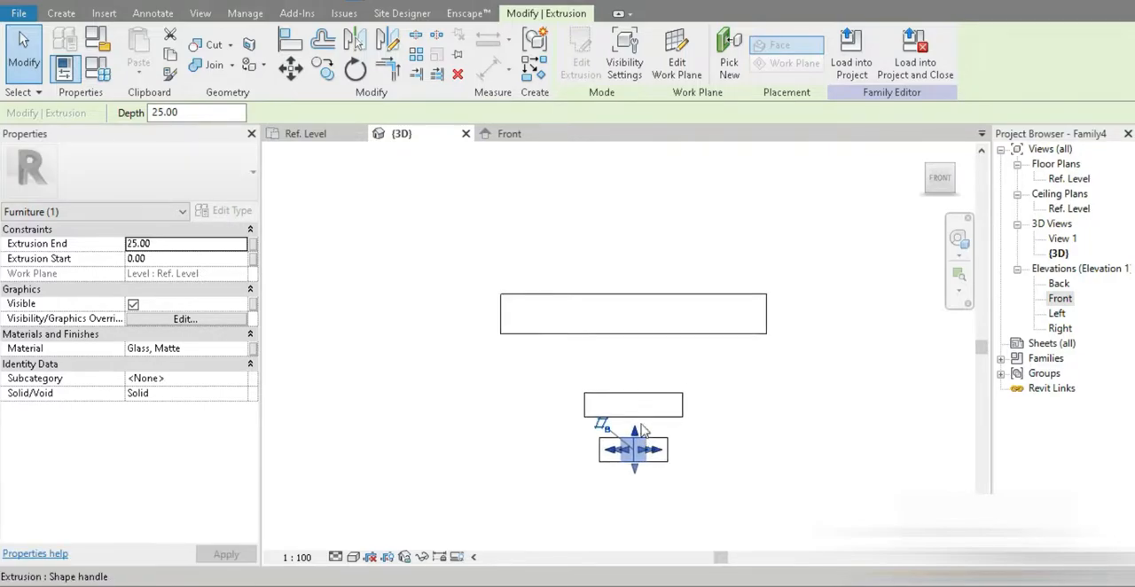
drag(635, 433, 651, 296)
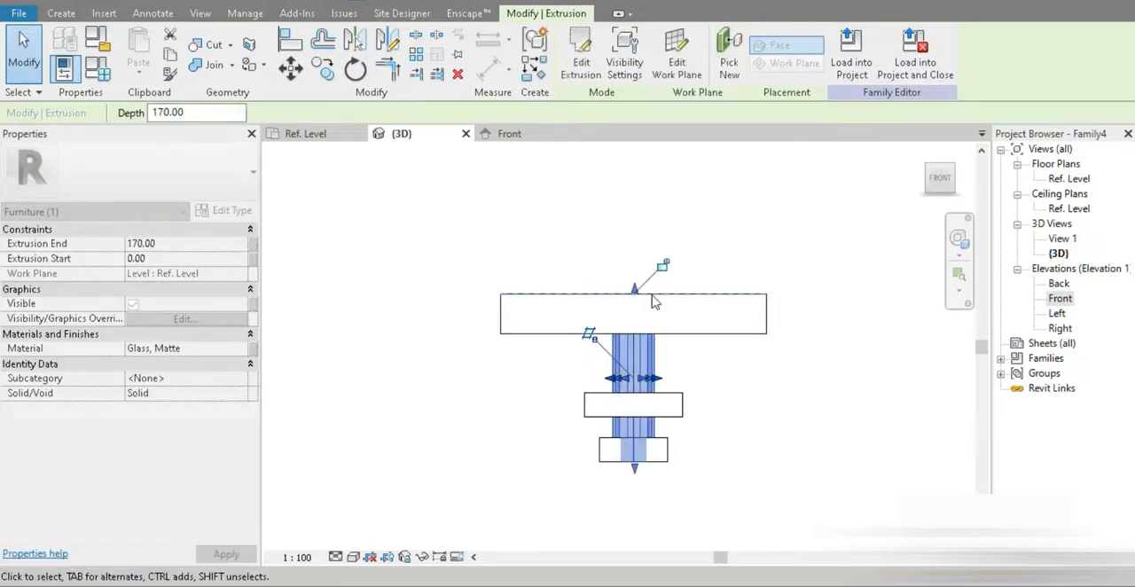
click(663, 269)
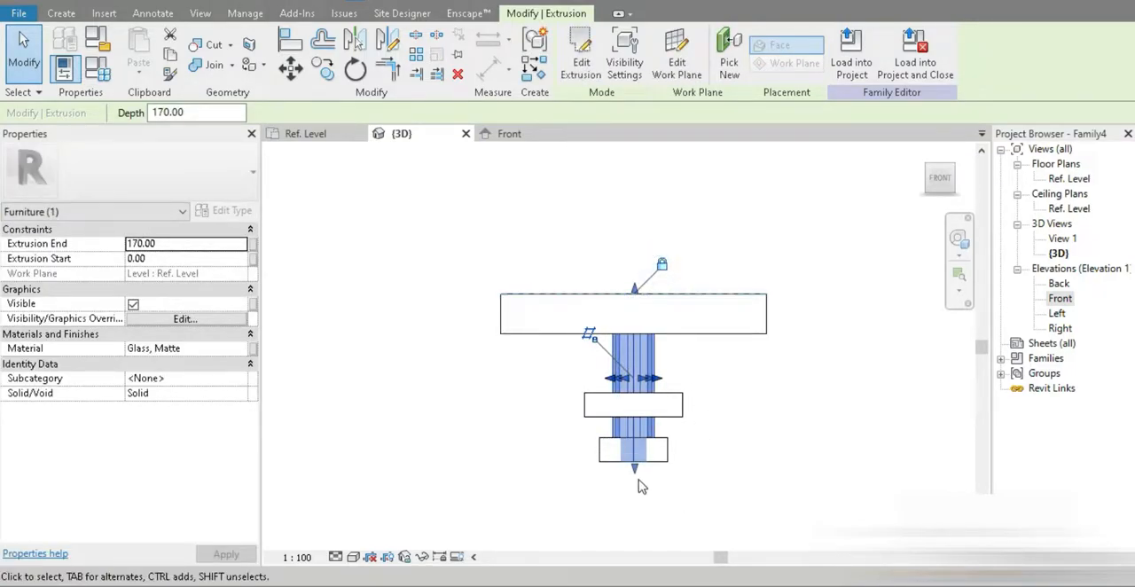
drag(635, 468, 634, 335)
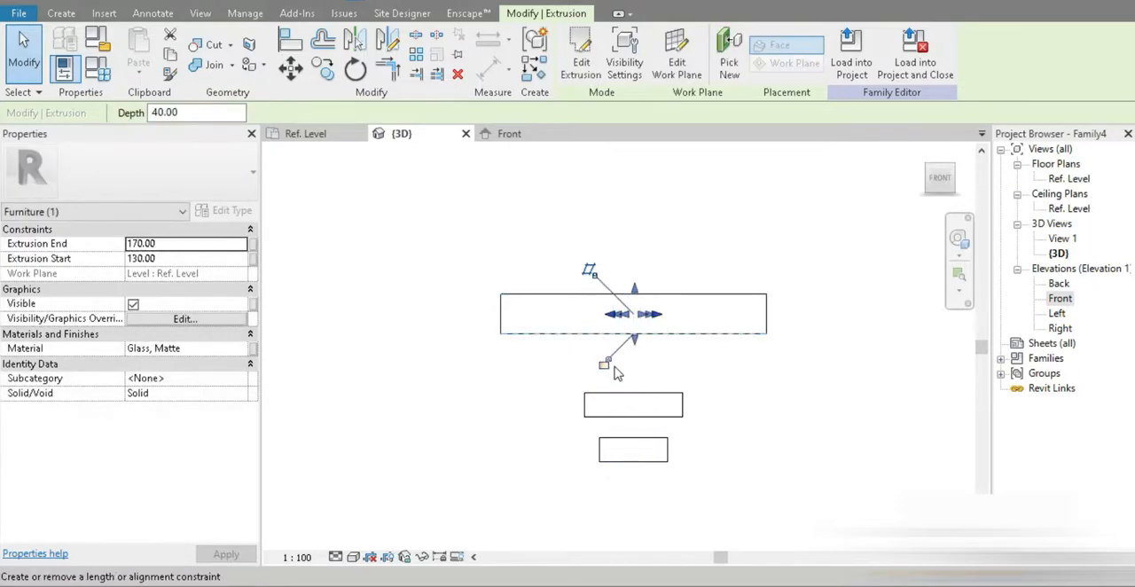
click(504, 133)
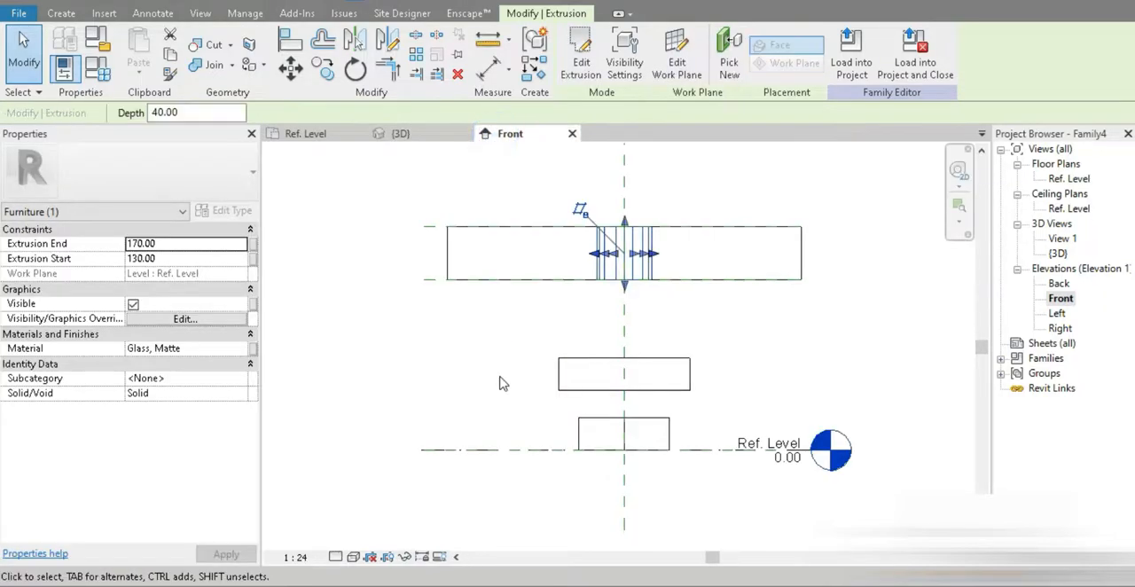
Step: Try to pull the tabletop's lower face below its reference plane to test the constraint, and cancel the change
click(677, 233)
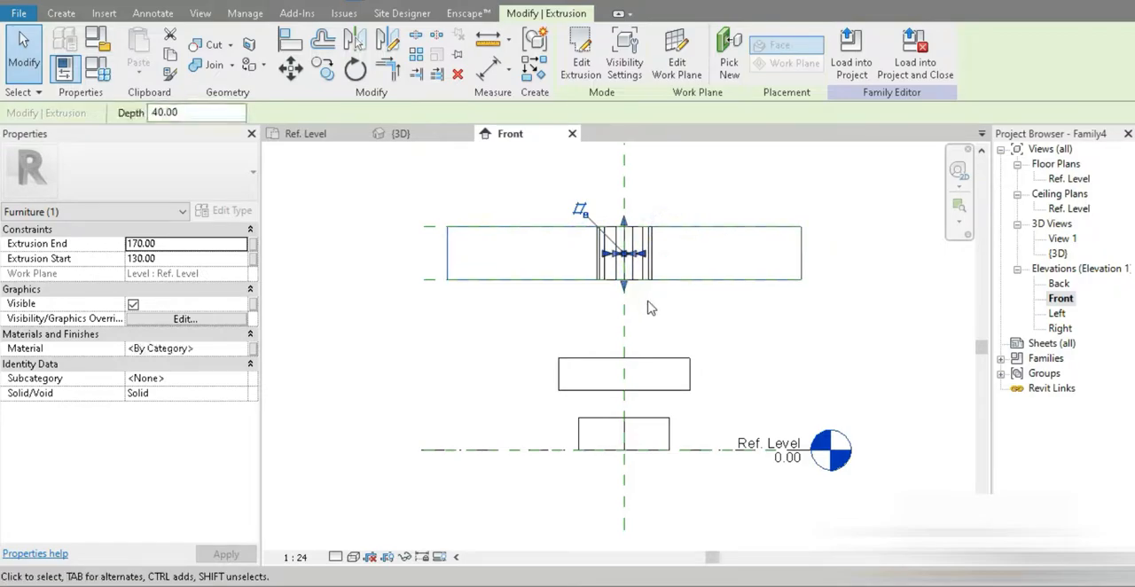
click(718, 299)
click(741, 280)
drag(624, 277, 624, 326)
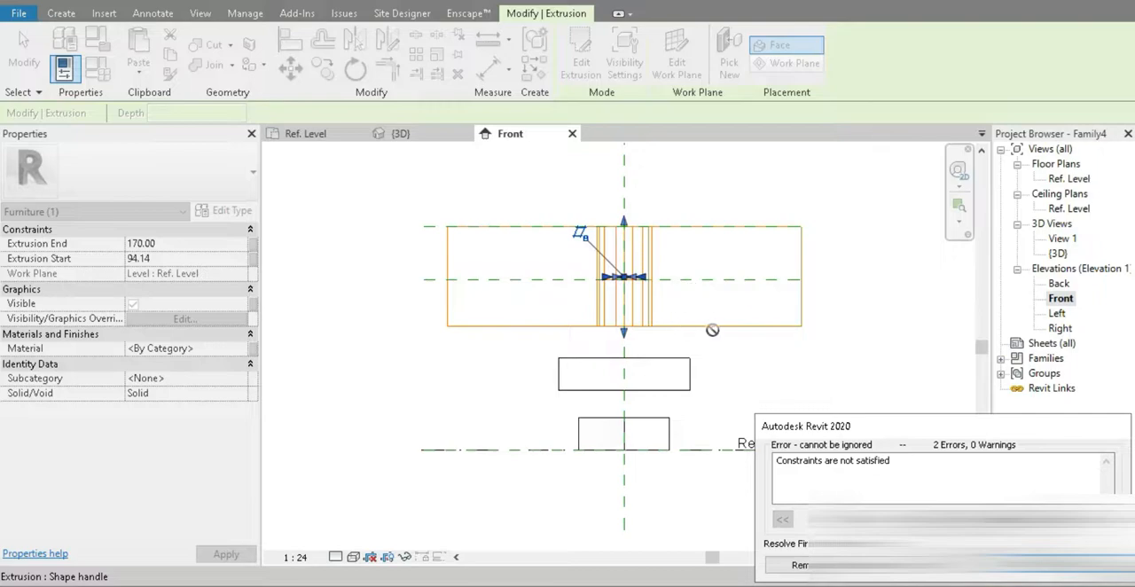
click(1075, 565)
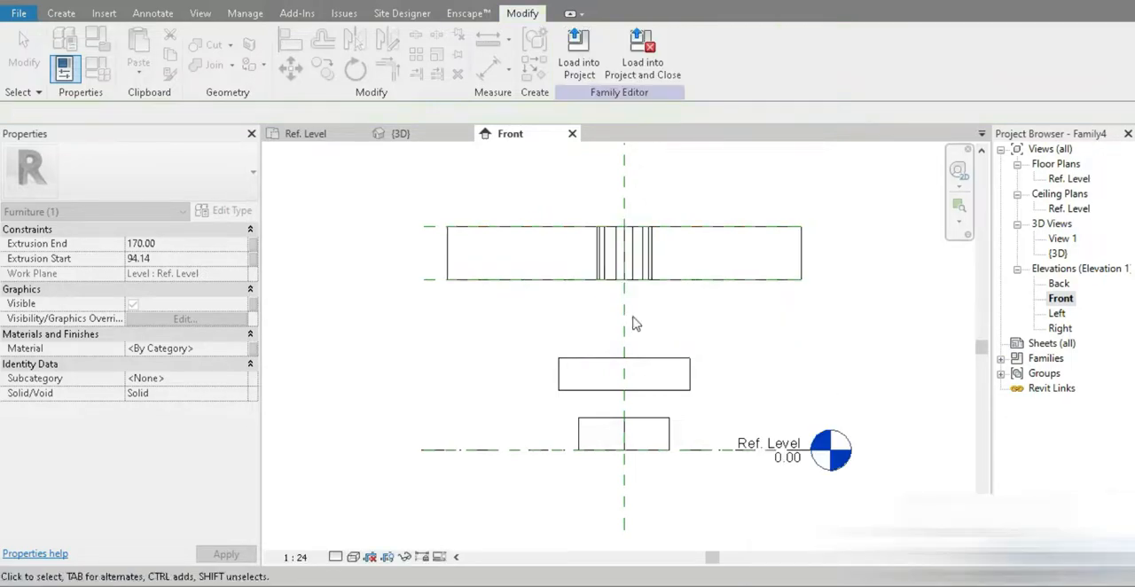
Step: Dimension the distance between the tabletop's two reference planes and label it with a new type parameter named "table top thickness"
key(d)
key(i)
click(427, 281)
click(430, 213)
click(24, 54)
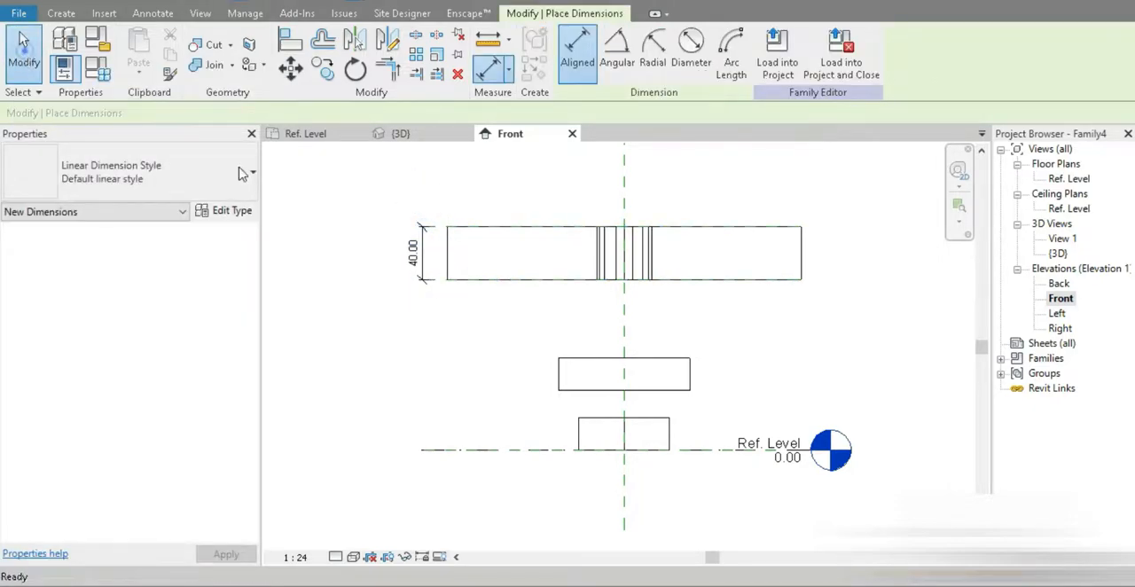
click(423, 276)
click(734, 52)
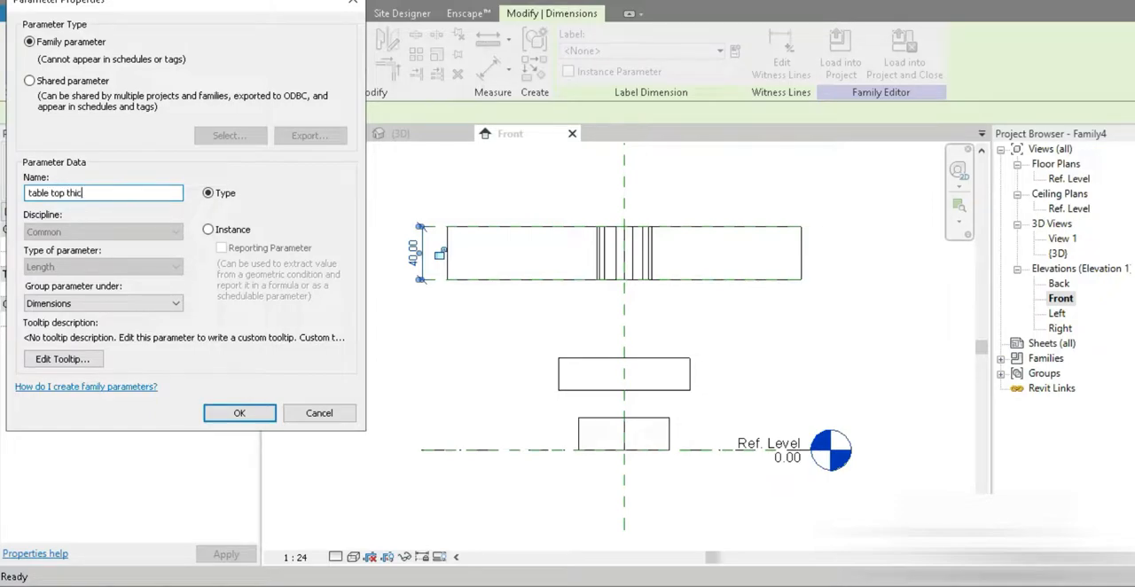
click(239, 414)
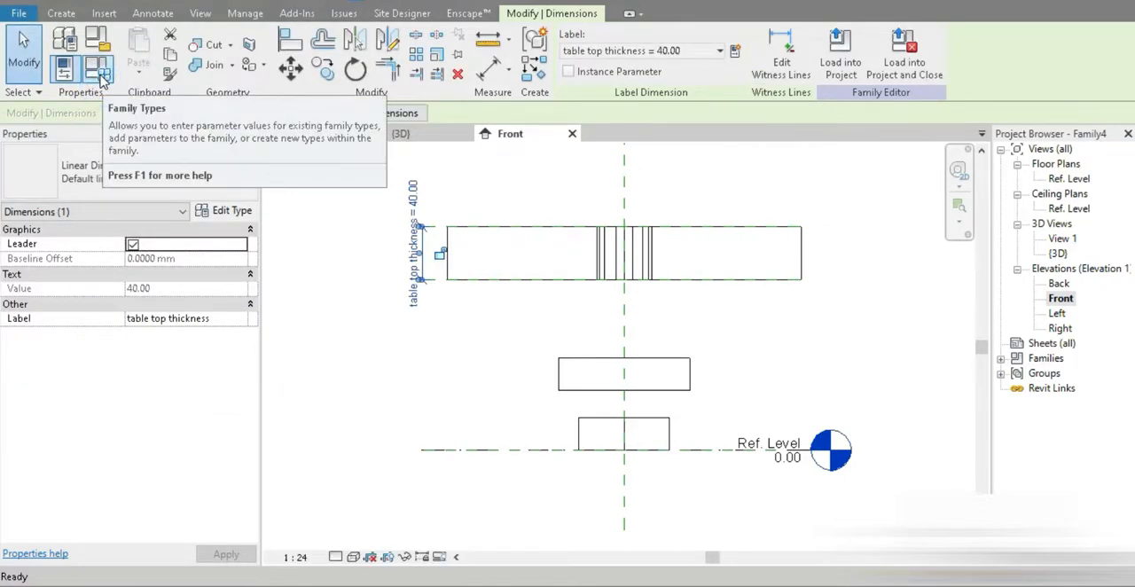
Step: Set the table top thickness parameter to 60 and close the family types
click(100, 74)
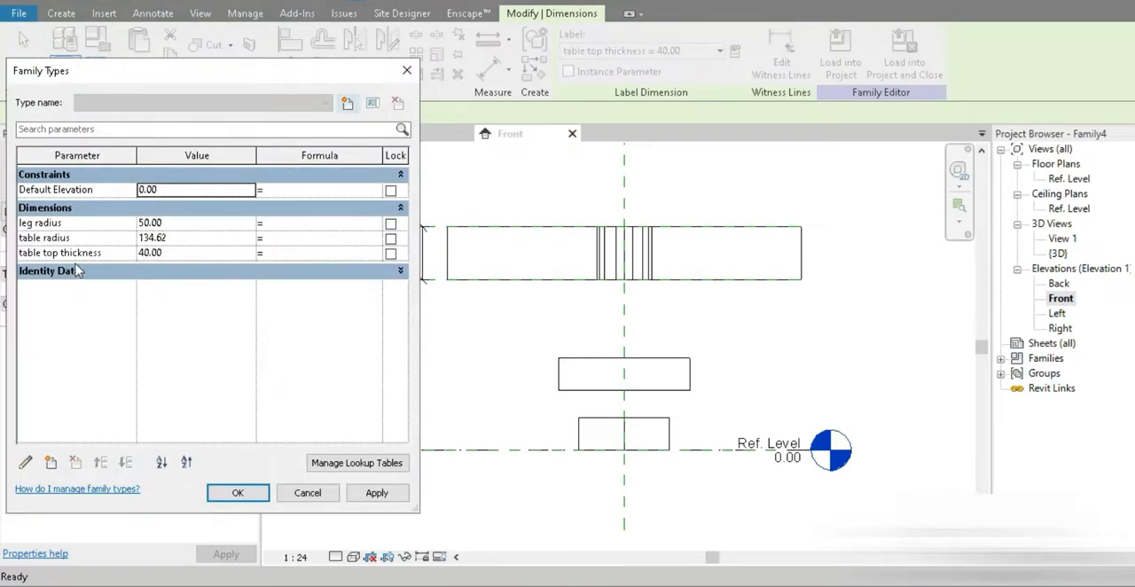
click(189, 254)
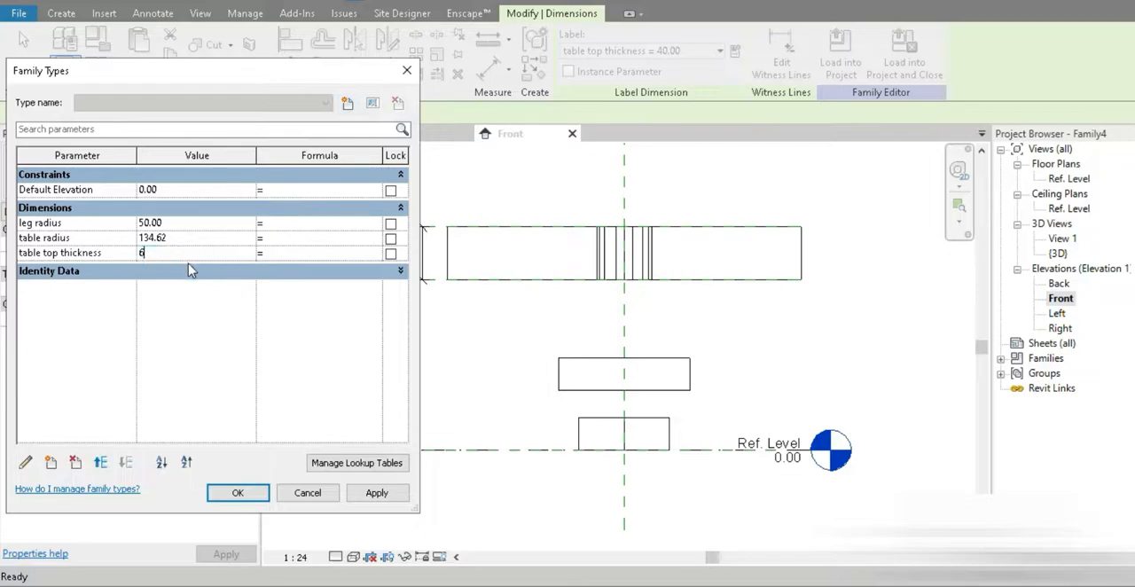
text(60)
click(377, 493)
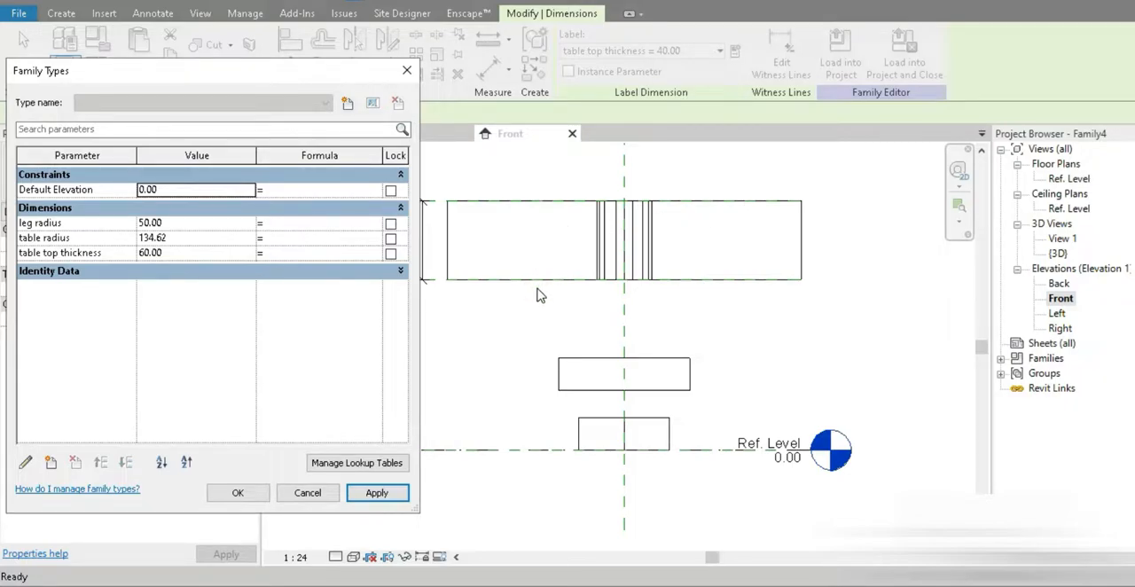
click(189, 238)
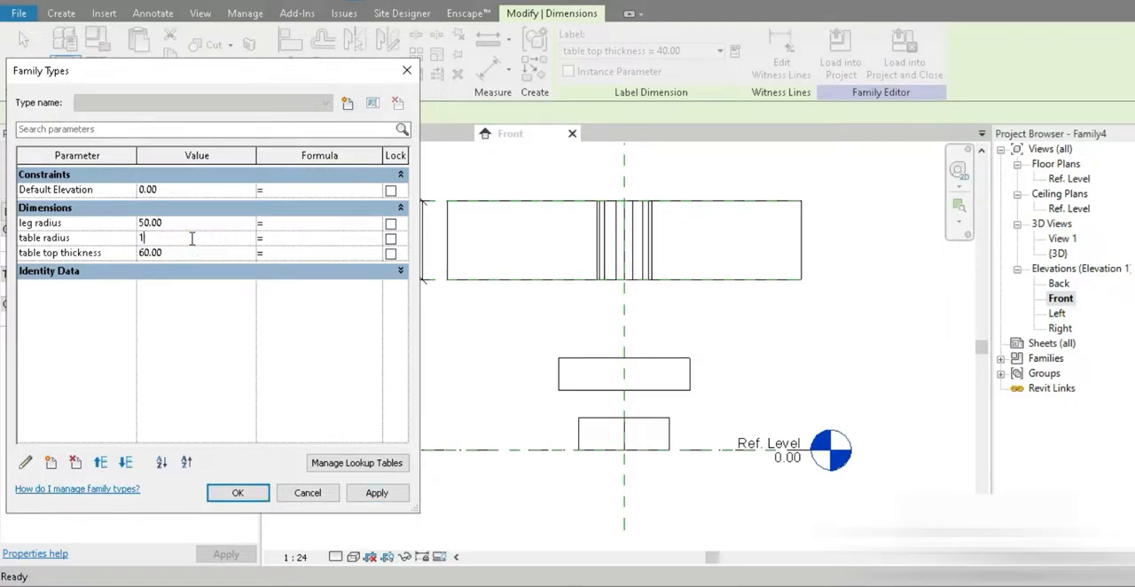
click(406, 77)
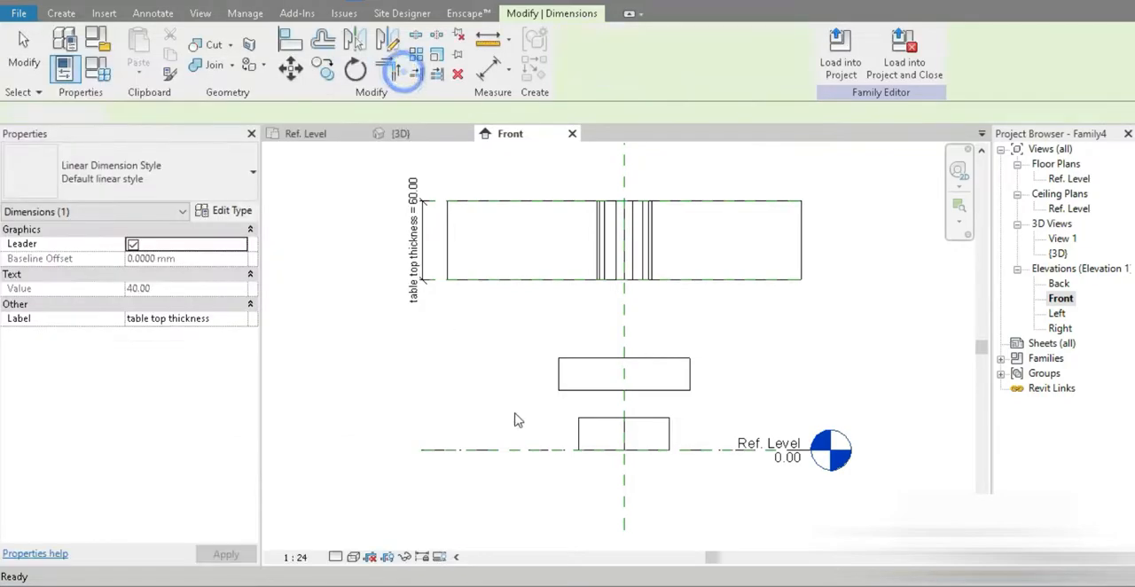
Step: Stretch the leg extrusion up to the tabletop's lower reference plane and down to the upper face of the triangular base
click(524, 400)
click(570, 387)
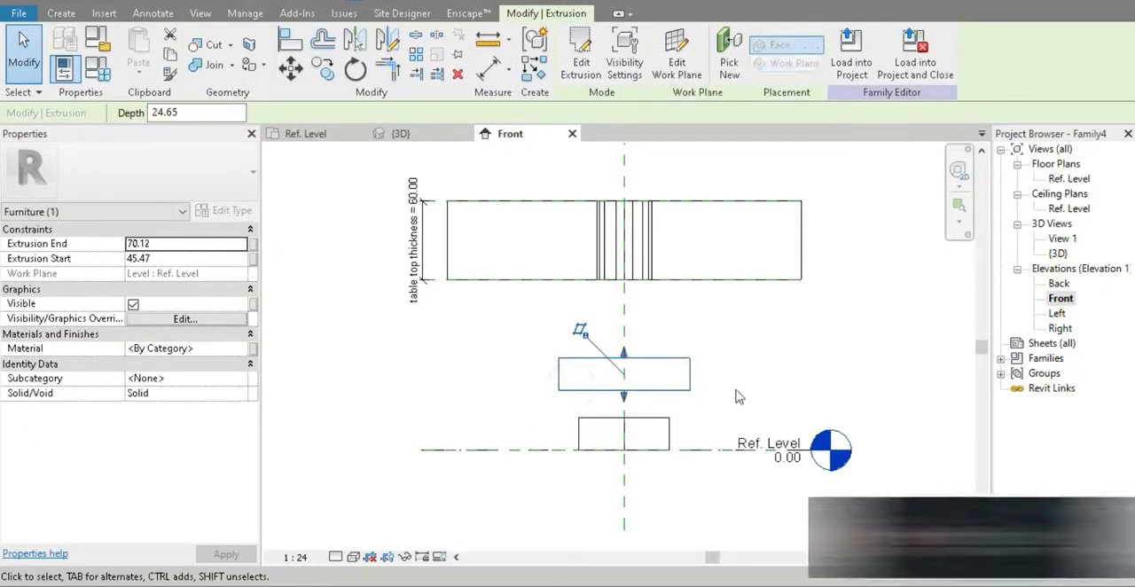
drag(624, 353, 624, 276)
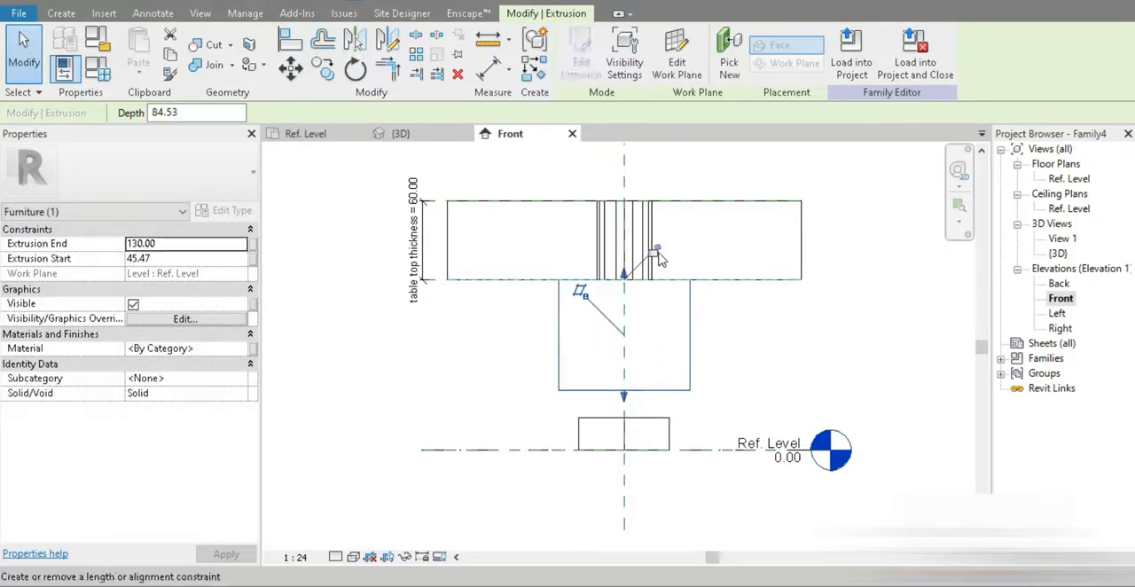
drag(626, 405, 663, 450)
Step: Lock the triangular base's lower face to the reference level and set its extrusion end to 5
click(669, 443)
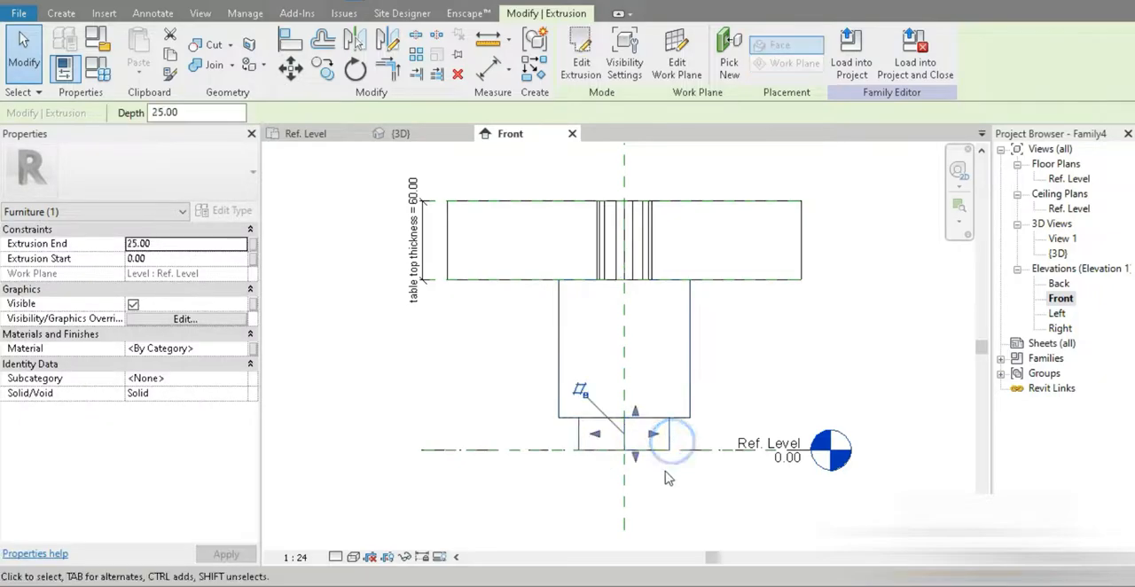
scroll(652, 425, up, 3)
drag(628, 415, 628, 351)
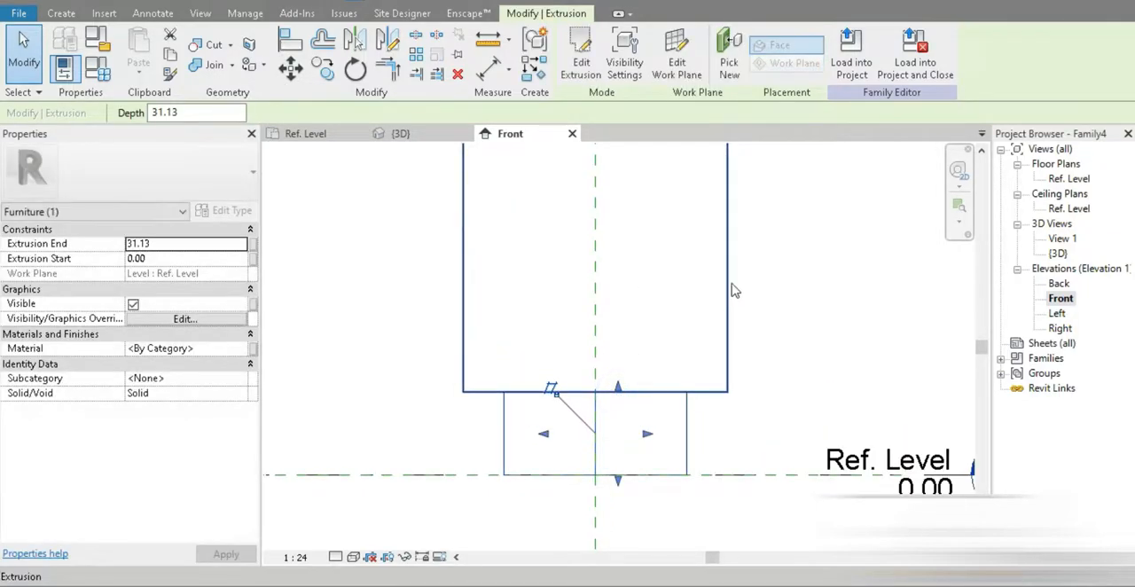
mouse_move(618, 479)
mouse_down()
mouse_move(618, 450)
mouse_move(617, 475)
mouse_up()
click(587, 506)
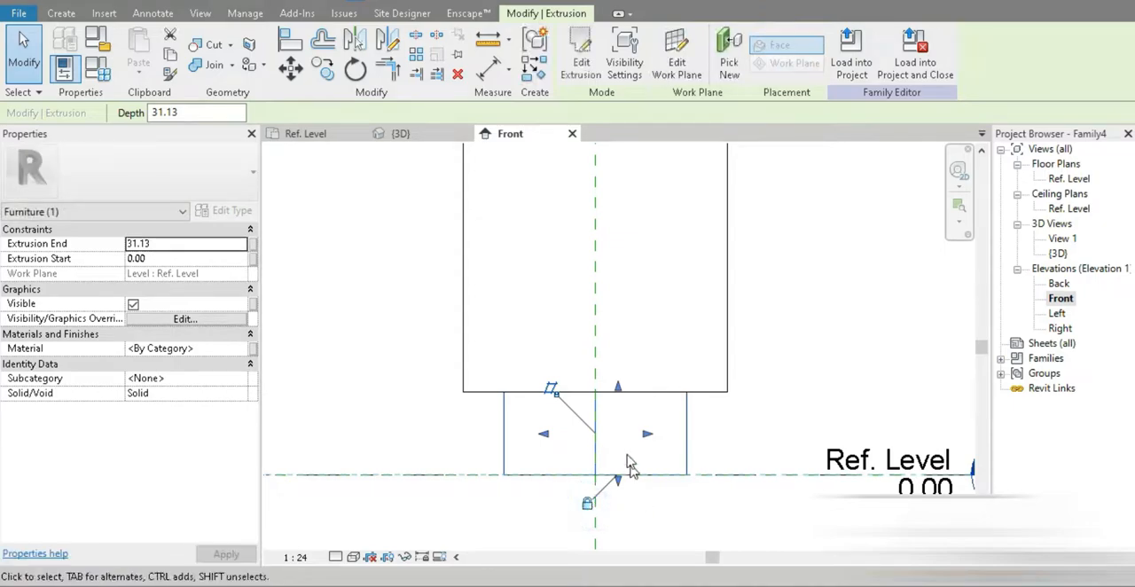
click(162, 244)
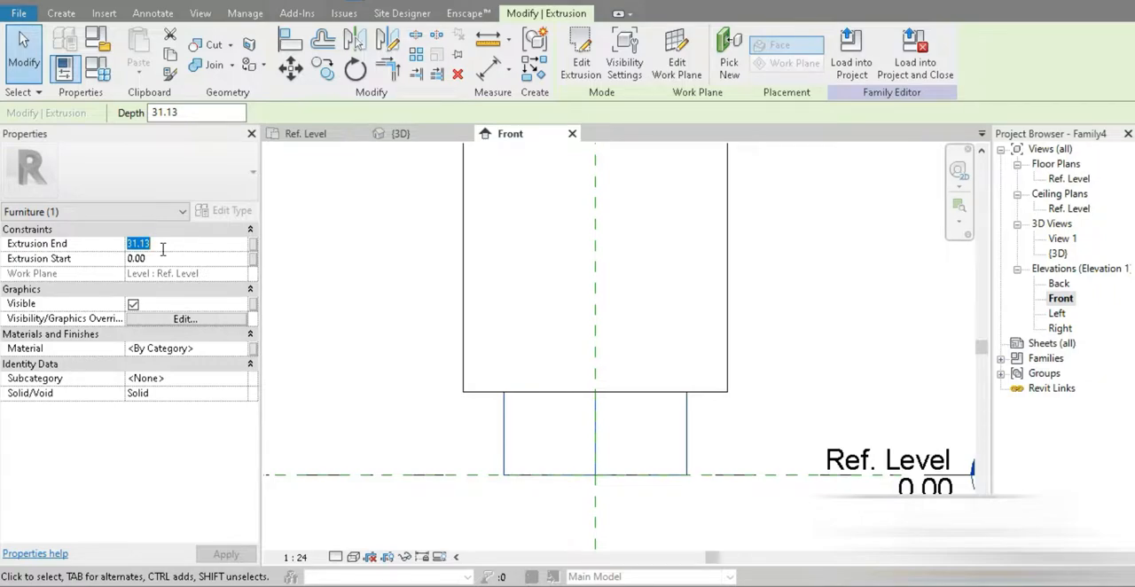
text(5)
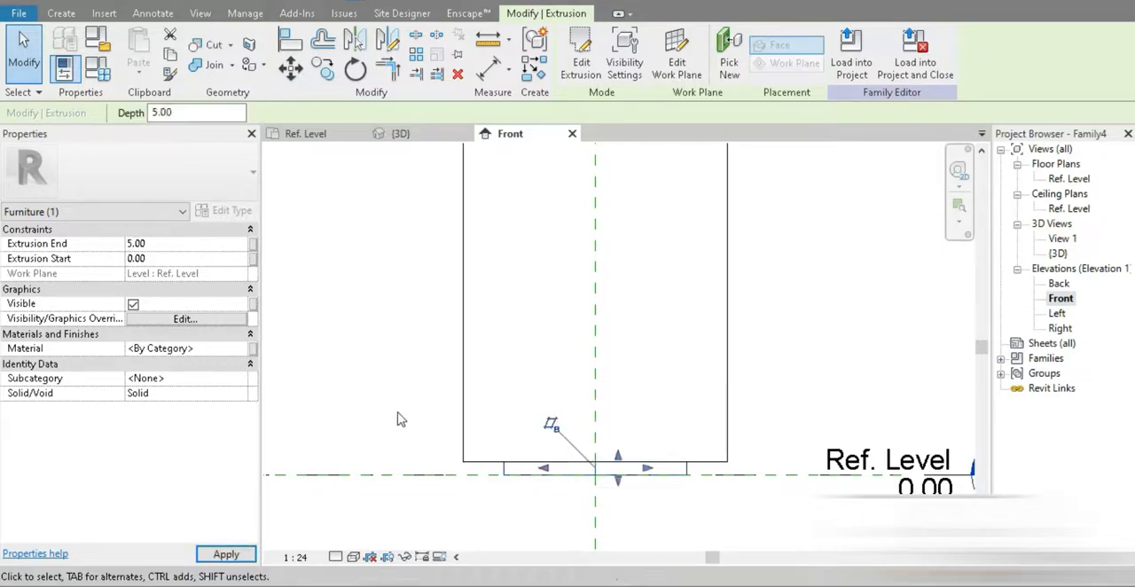
Step: Set the leg radius parameter to 20 and close the family types
scroll(375, 329, down, 3)
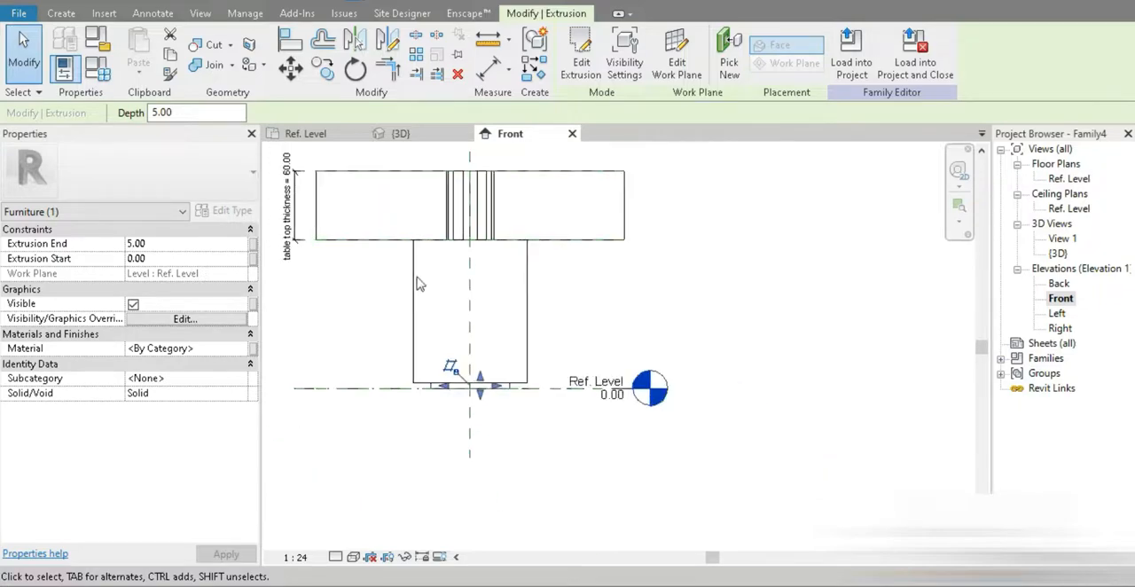
click(98, 68)
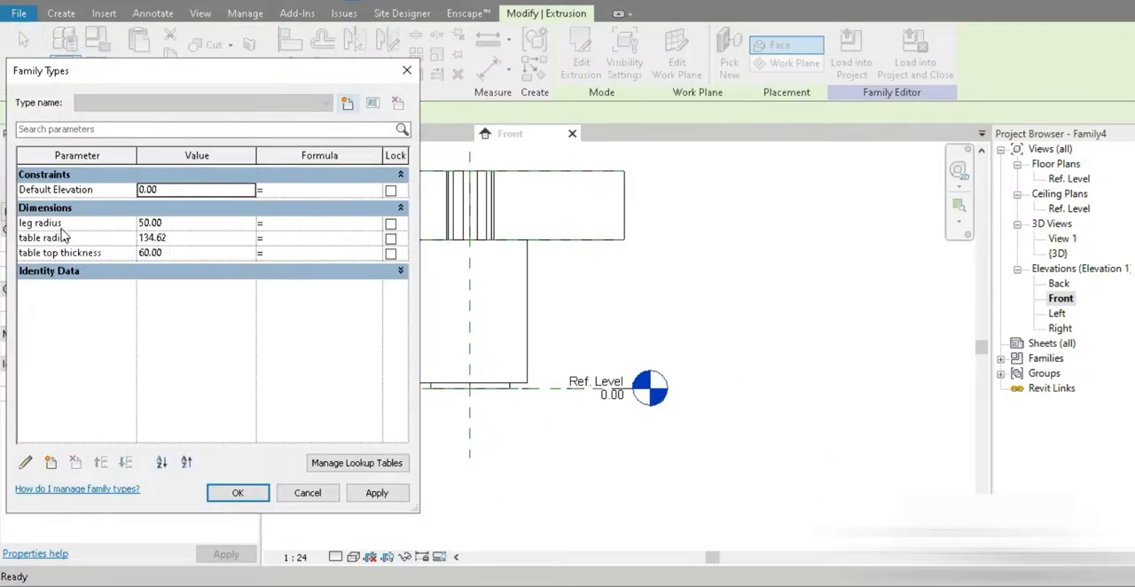
click(192, 224)
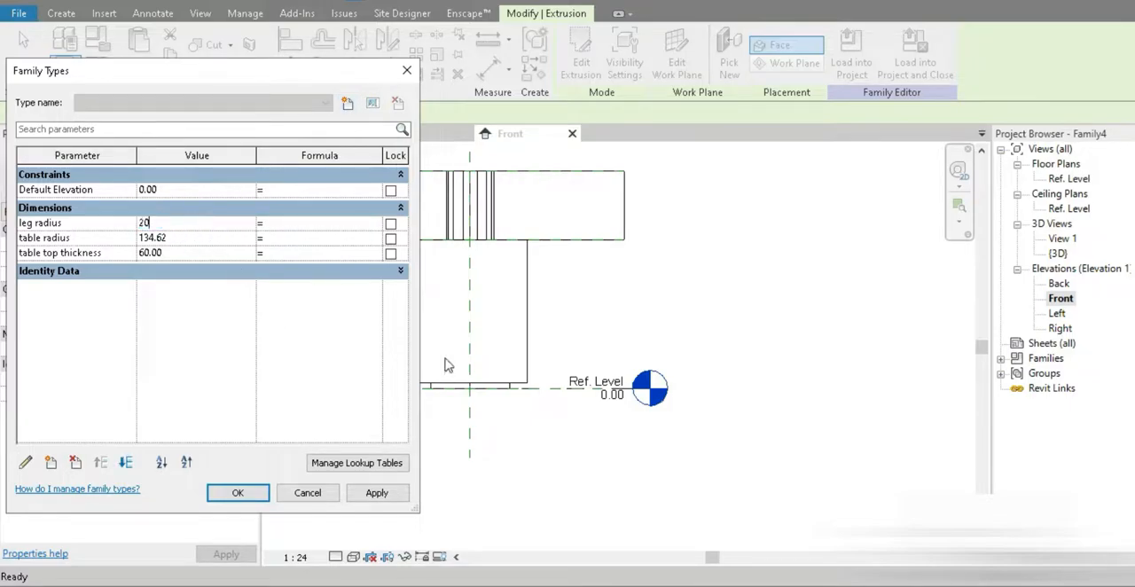
click(376, 492)
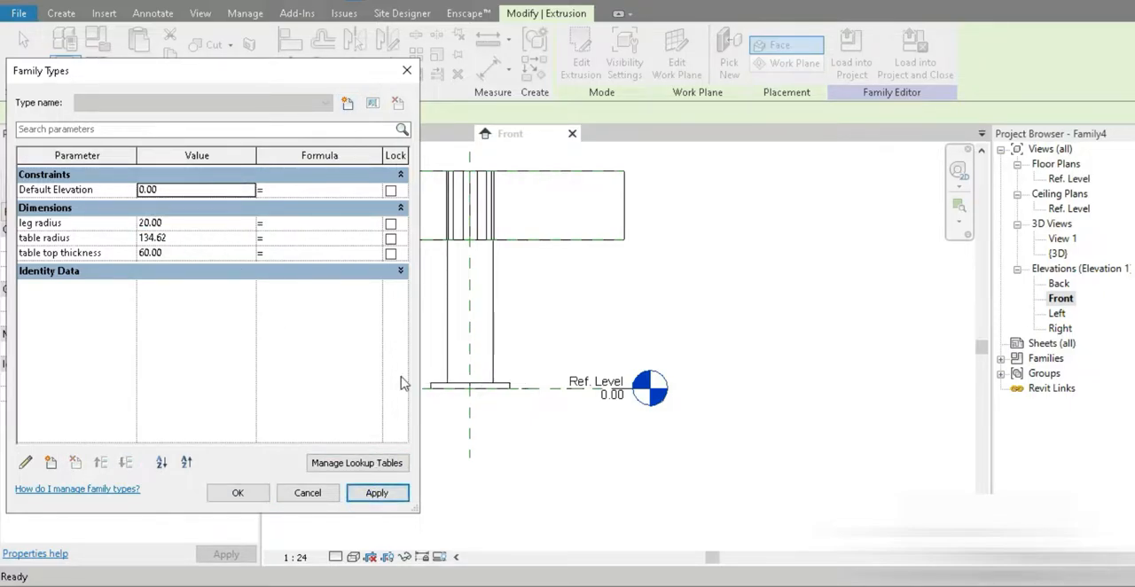
click(263, 488)
scroll(366, 297, up, 1)
middle_drag(382, 325, 466, 428)
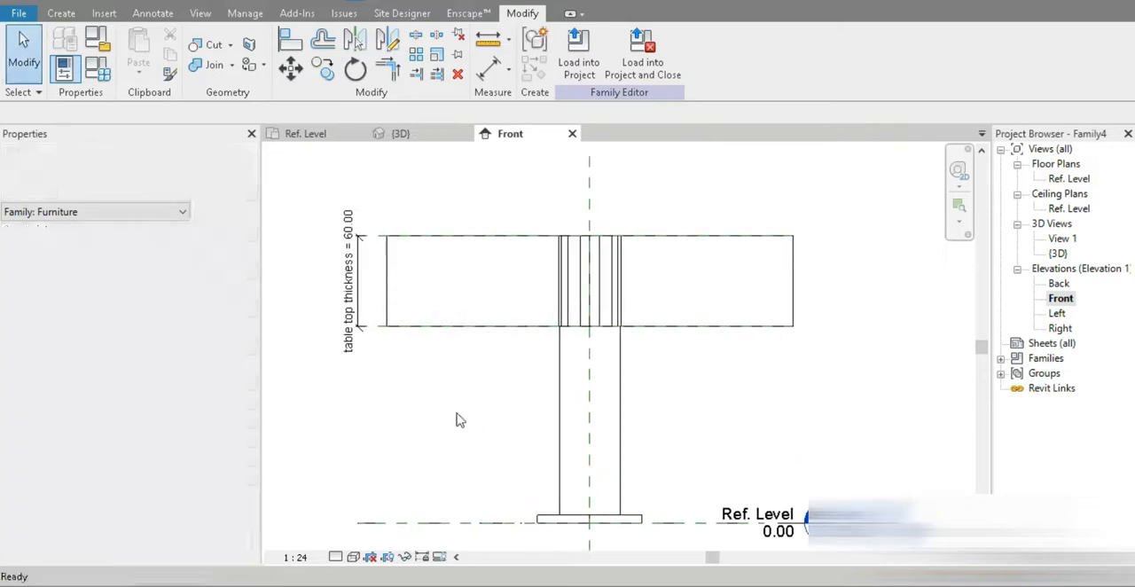
scroll(473, 335, down, 1)
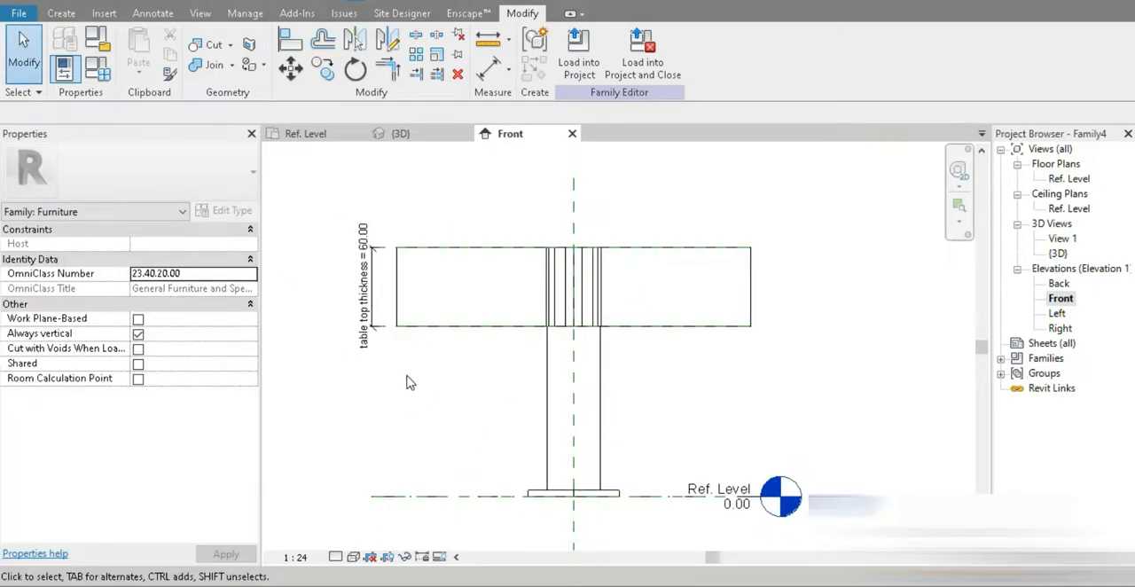
key(d)
key(i)
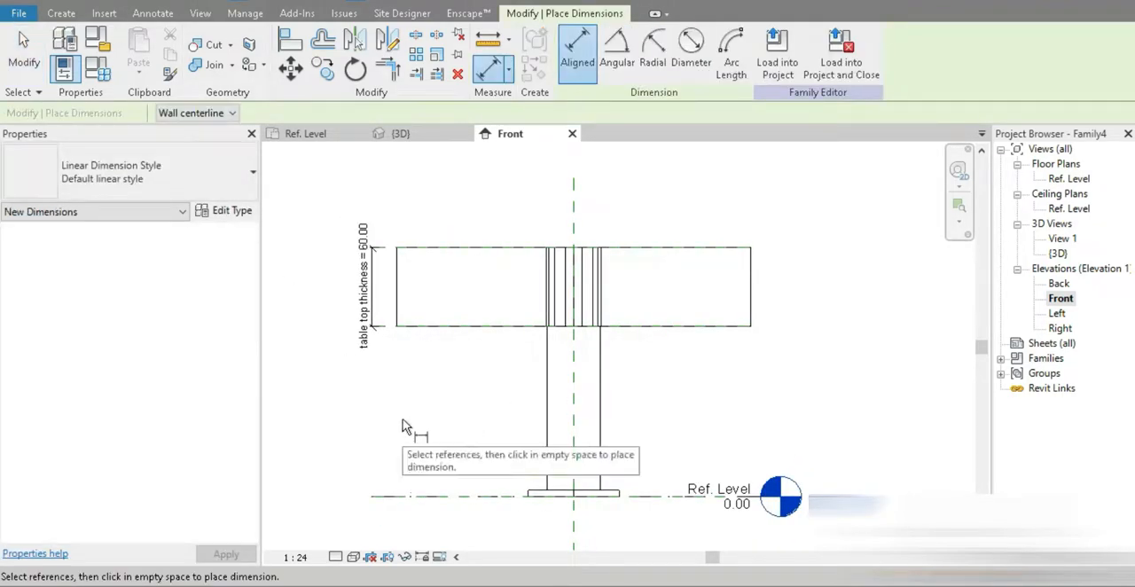
key(Escape)
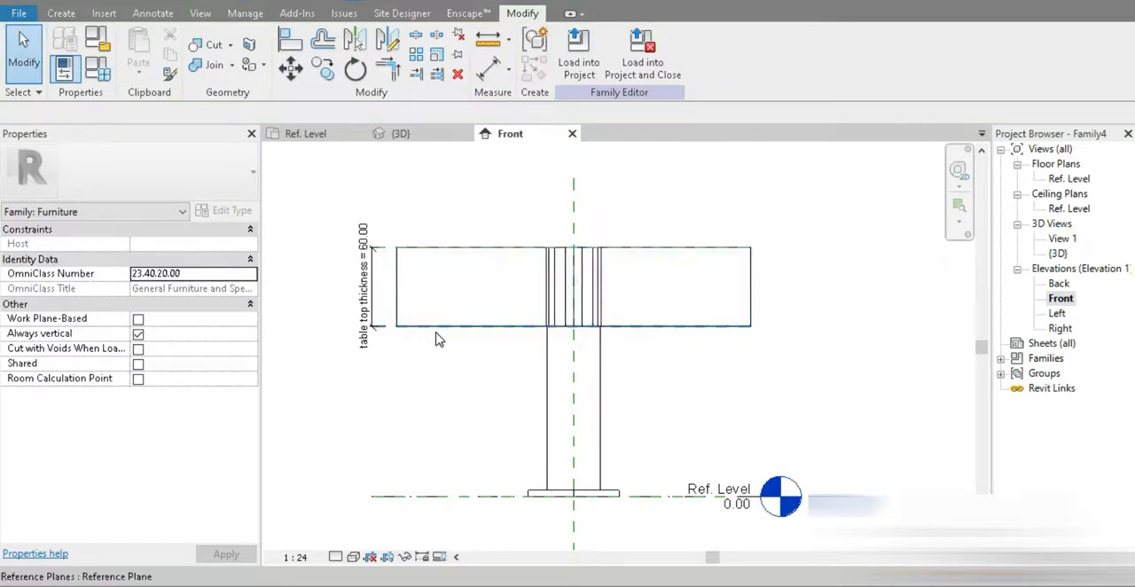
Step: Extend the reference plane at the tabletop's underside well beyond the tabletop's edge, past the level head
click(434, 329)
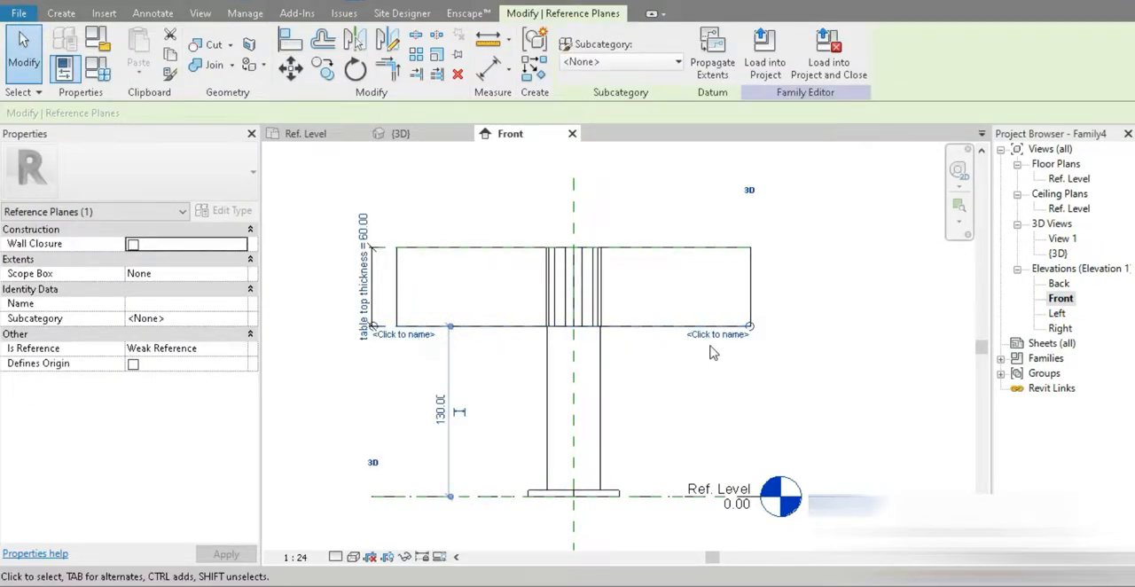
drag(750, 326, 887, 327)
click(830, 409)
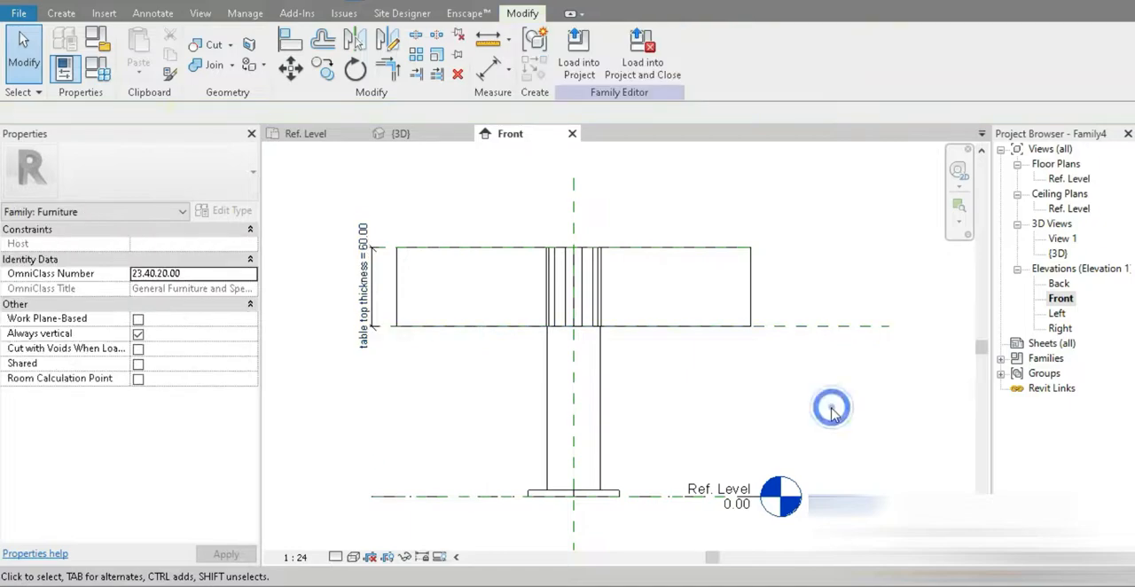
Step: Dimension the height from the reference level to the tabletop's lower reference plane, placing the dimension beyond the level head
key(d)
key(i)
click(443, 496)
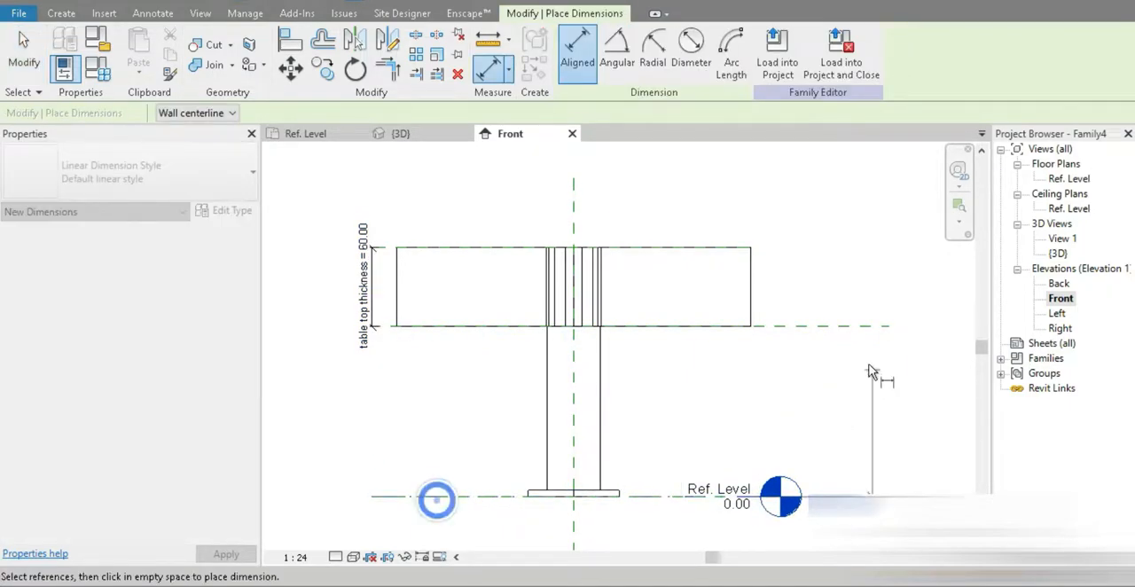
click(842, 328)
click(893, 425)
middle_drag(886, 431, 700, 378)
key(Escape)
key(Escape)
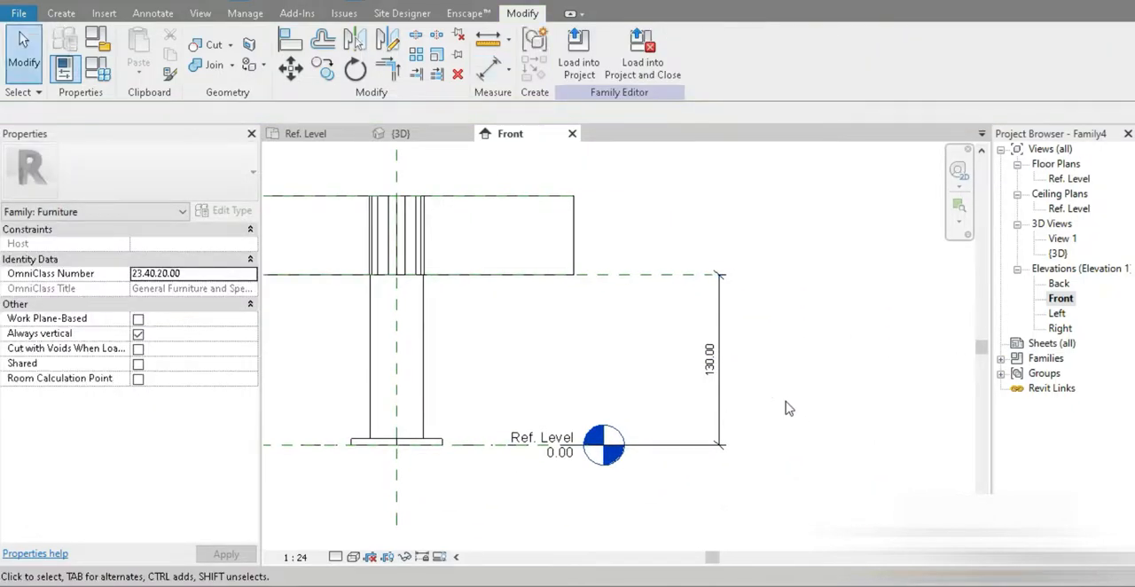
Step: Label the height dimension with a new type parameter named "table top height", grouped under Dimensions
click(725, 408)
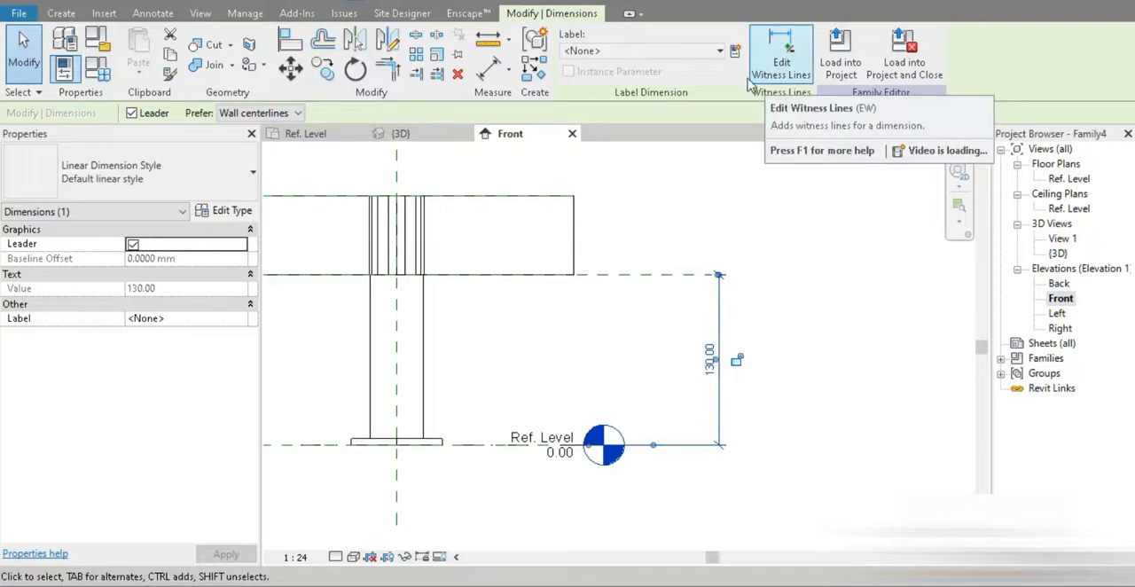
click(818, 298)
click(723, 322)
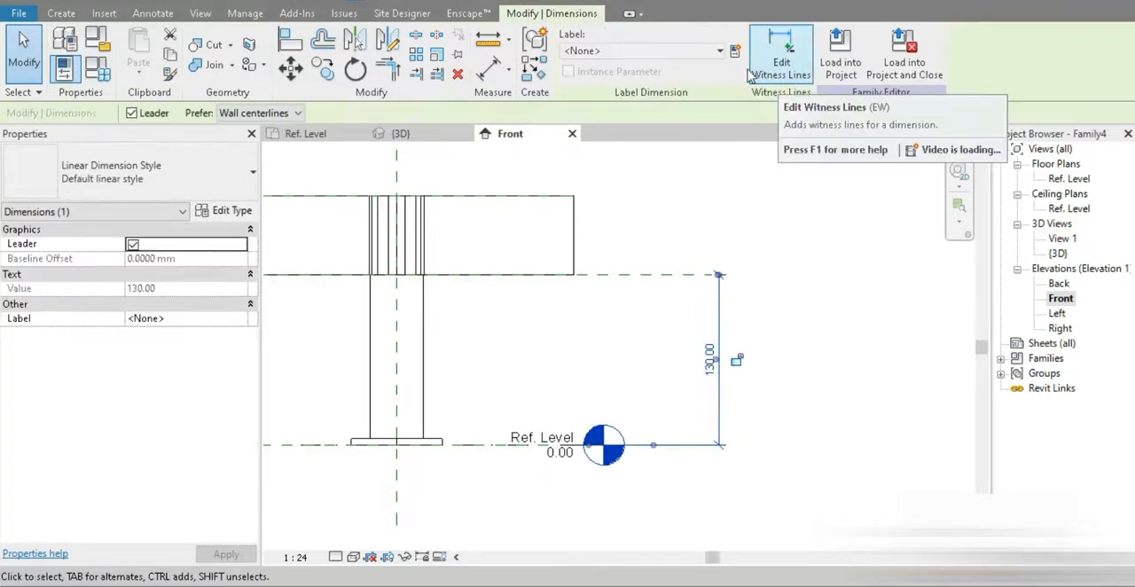
click(734, 51)
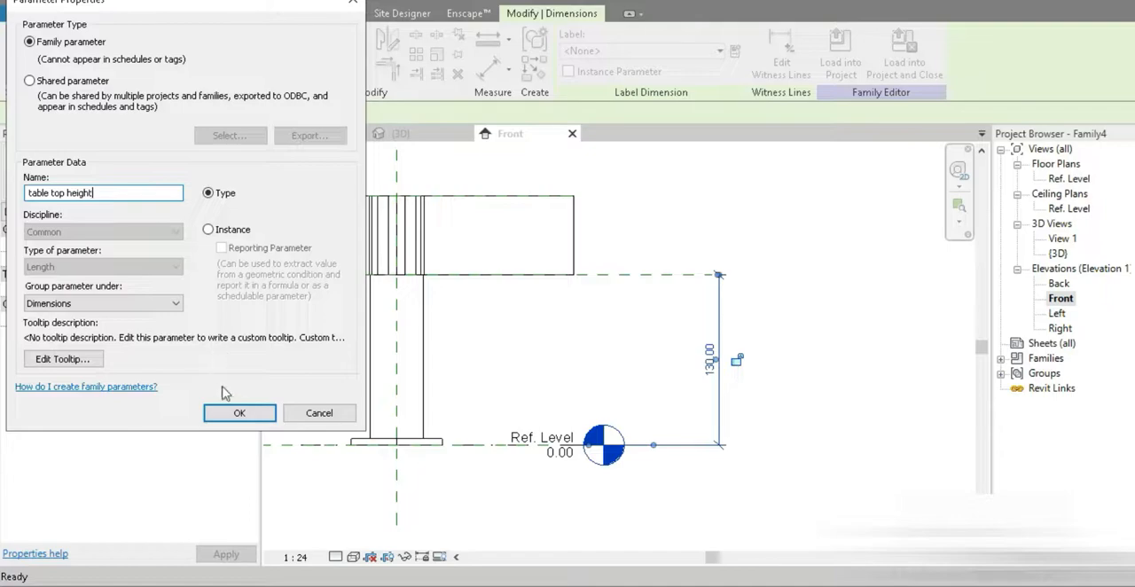
click(240, 414)
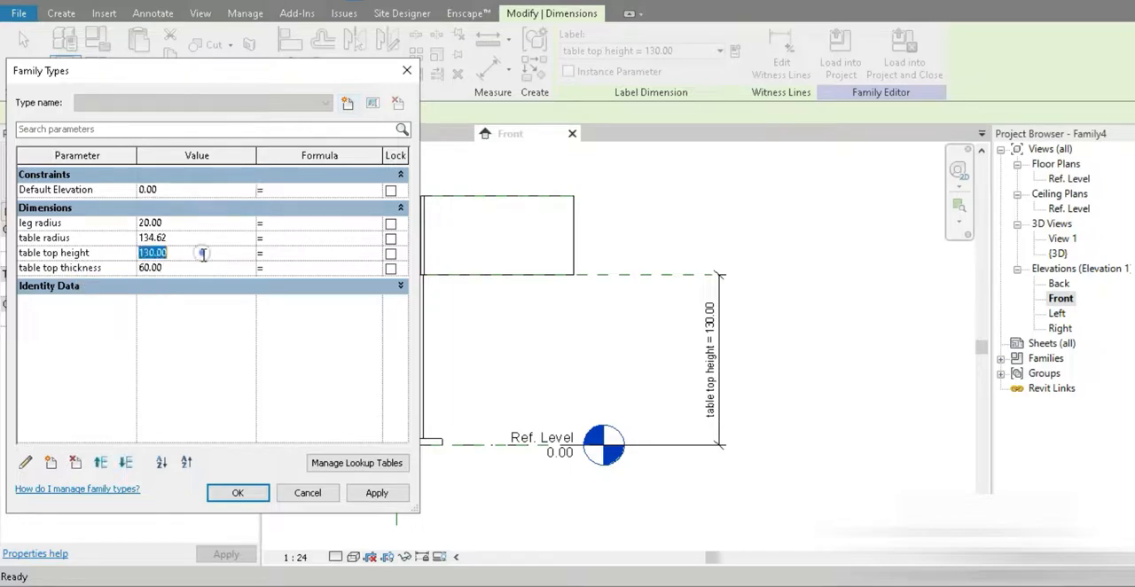
Step: Set the table top height to 100 and the table top thickness to 10, and accept the family types
click(376, 493)
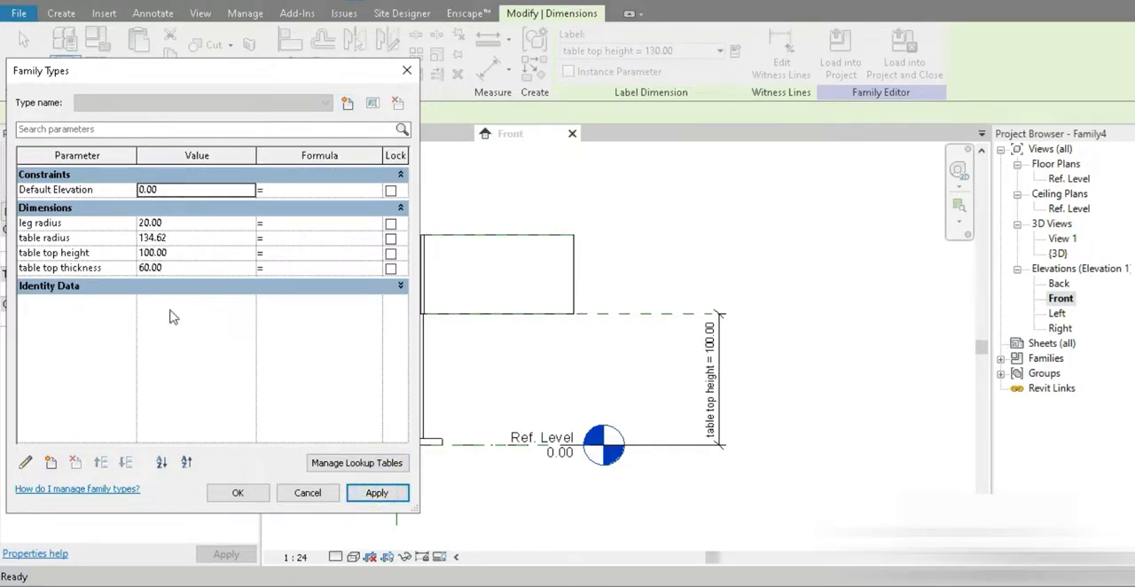
click(180, 266)
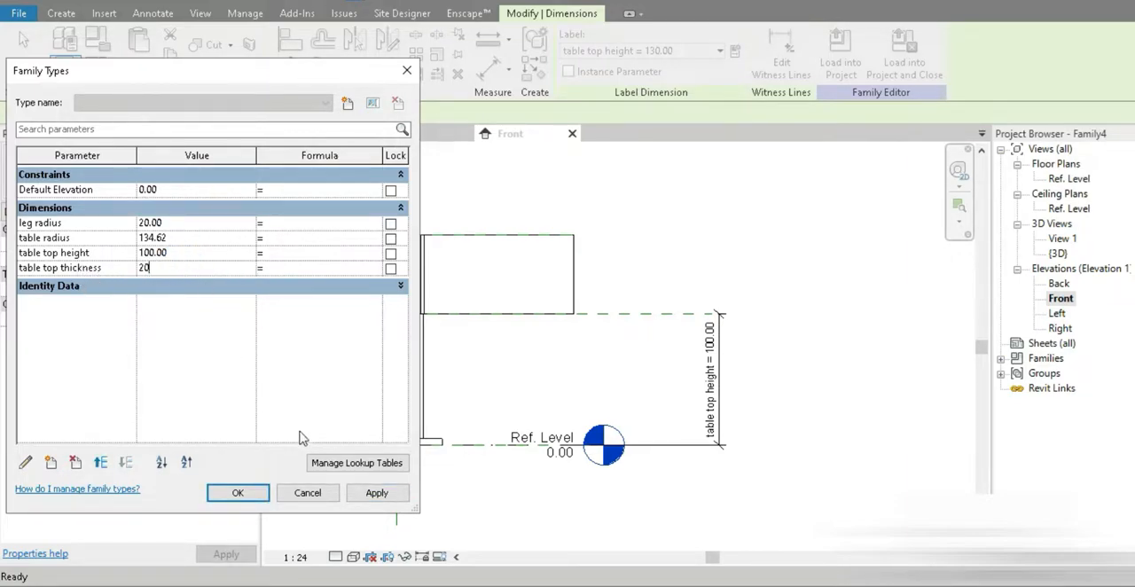
click(367, 495)
click(198, 267)
text(1)
click(367, 497)
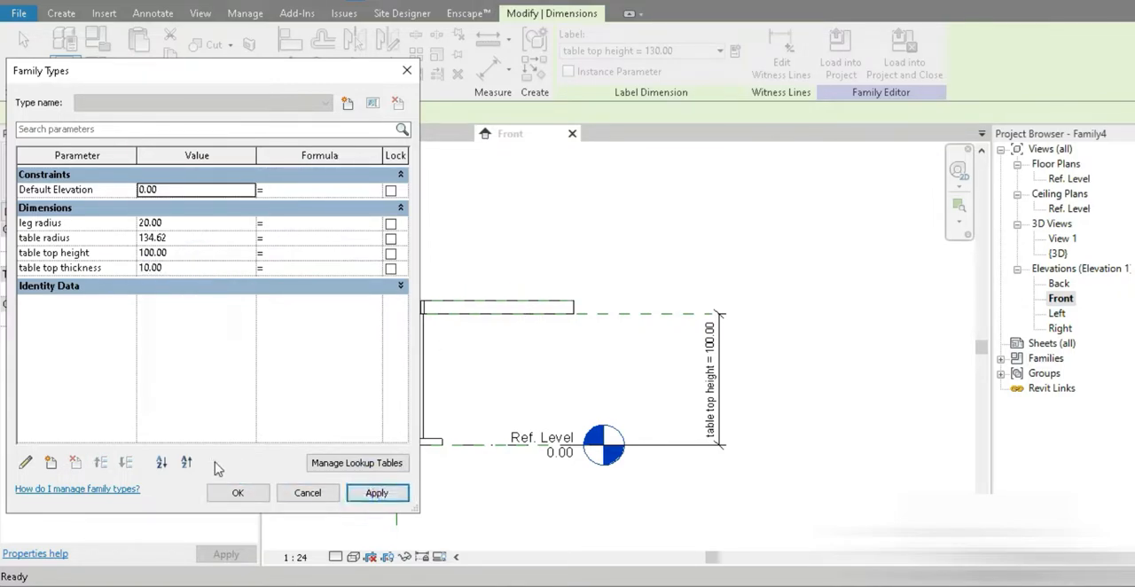
click(237, 492)
Step: Assign the Aluminum, Anodized Blue material to the table leg, with its render appearance used for shading
middle_drag(419, 317, 532, 328)
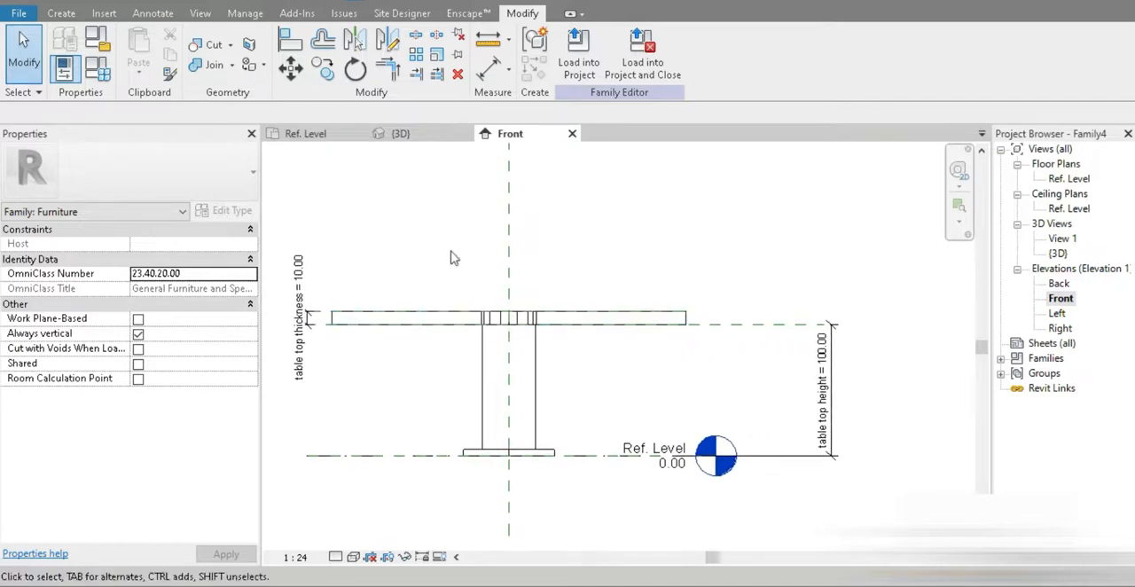
click(480, 372)
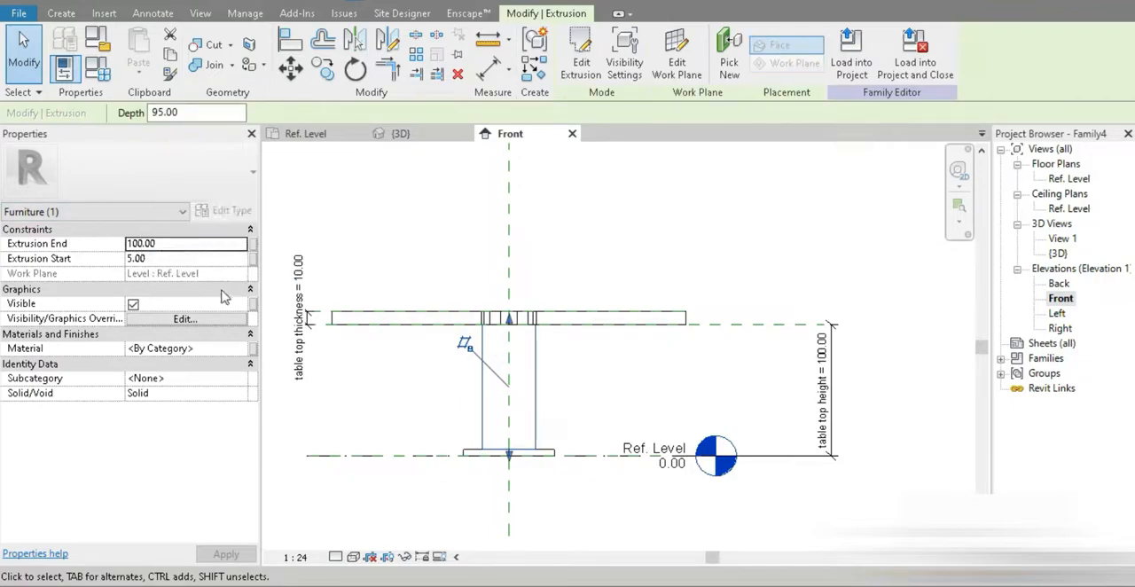
click(253, 349)
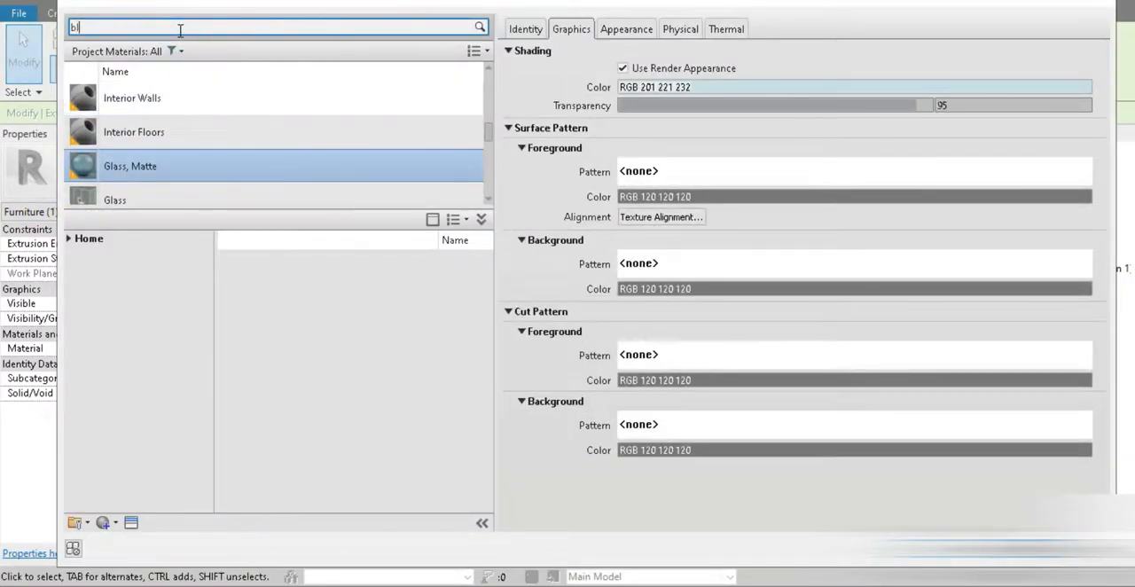
scroll(327, 347, down, 1)
double_click(329, 371)
click(636, 69)
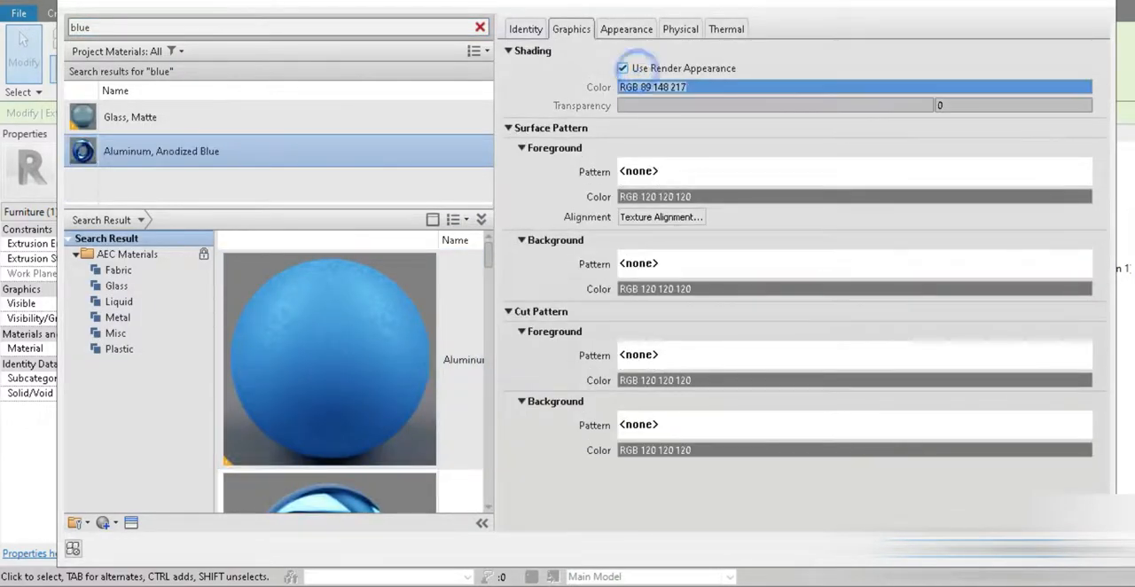
click(922, 549)
Step: Search for mahogany materials and assign Mahogany to the triangular base, with its render appearance used for shading
scroll(451, 419, up, 3)
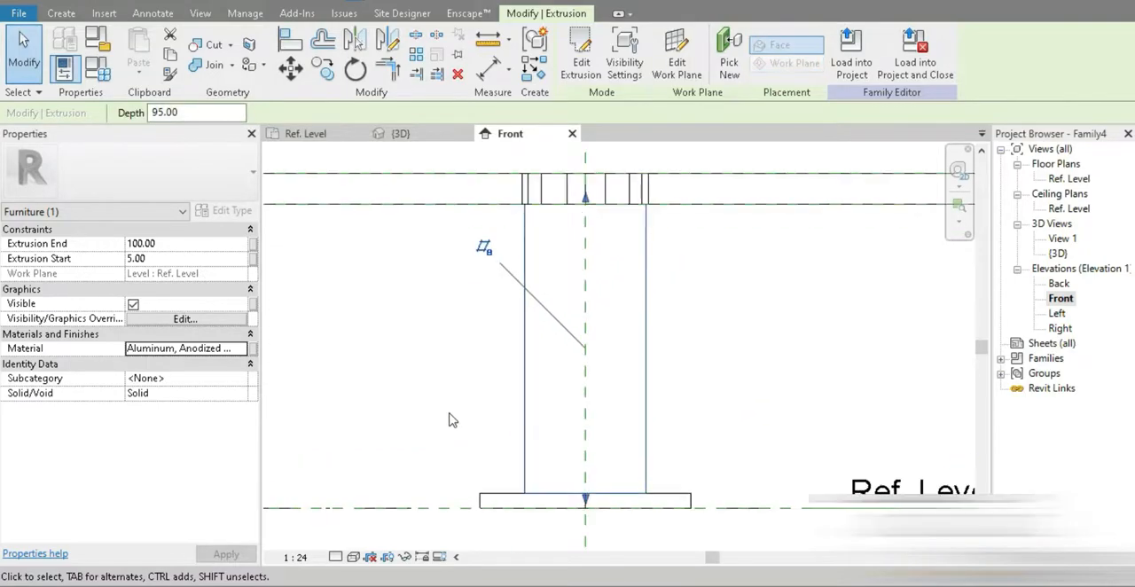
click(461, 448)
click(482, 499)
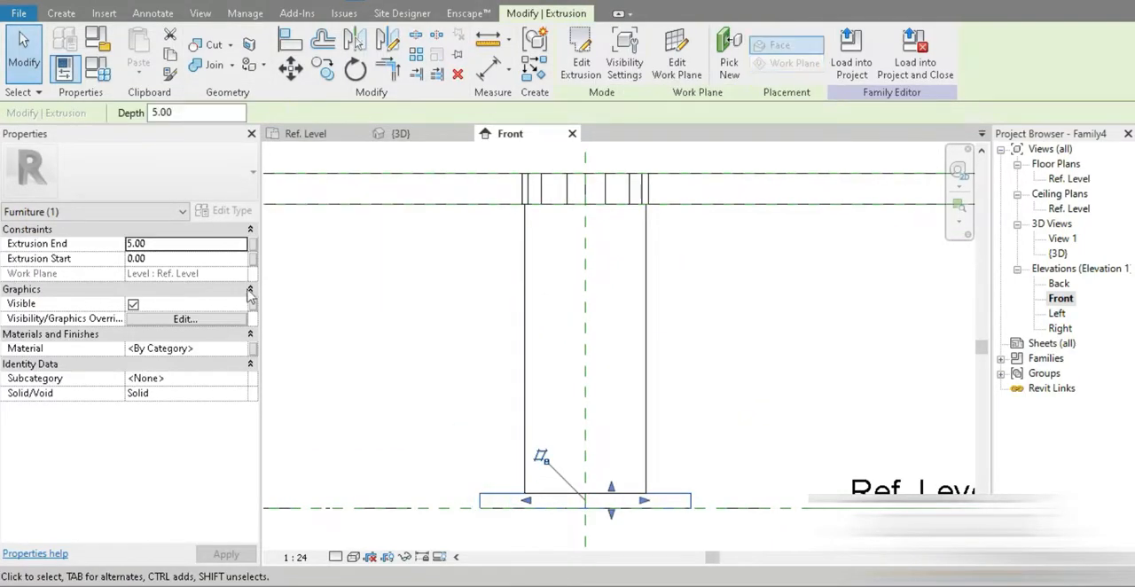
click(243, 350)
click(242, 348)
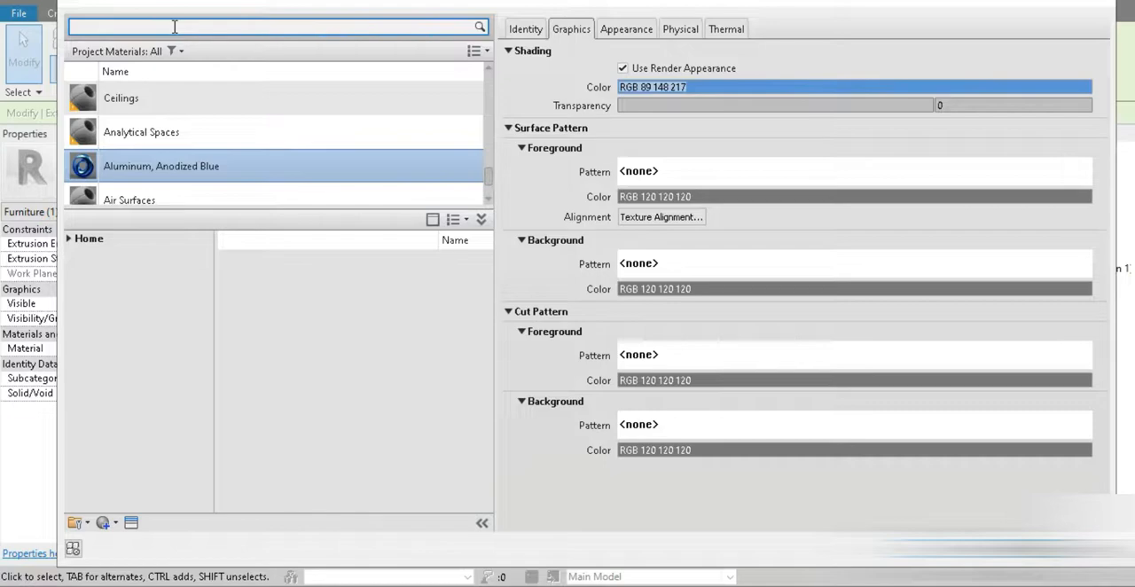
key(BackSpace)
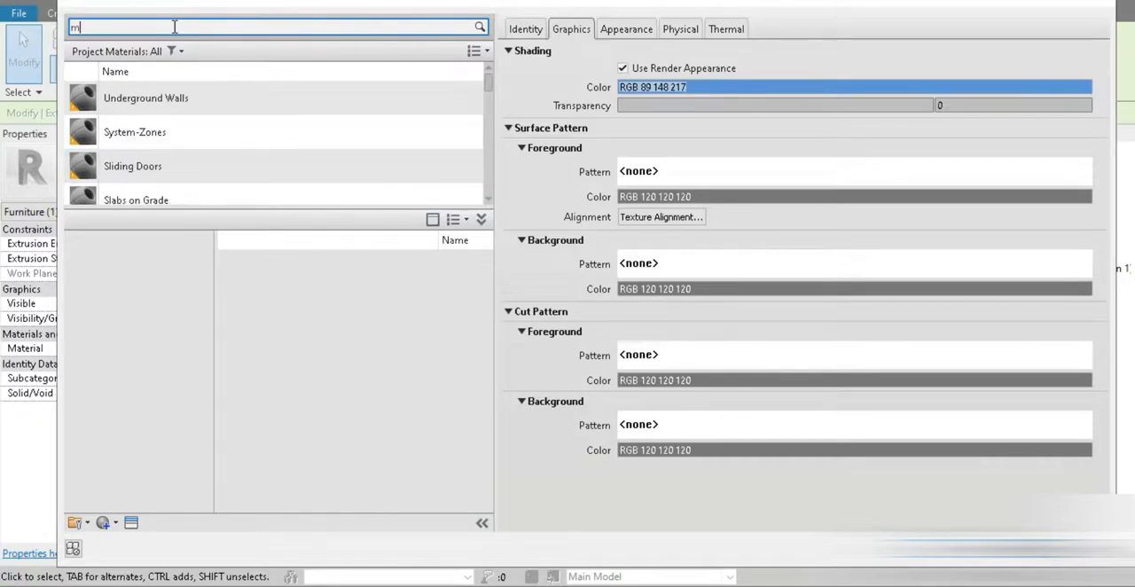
text(mahogany)
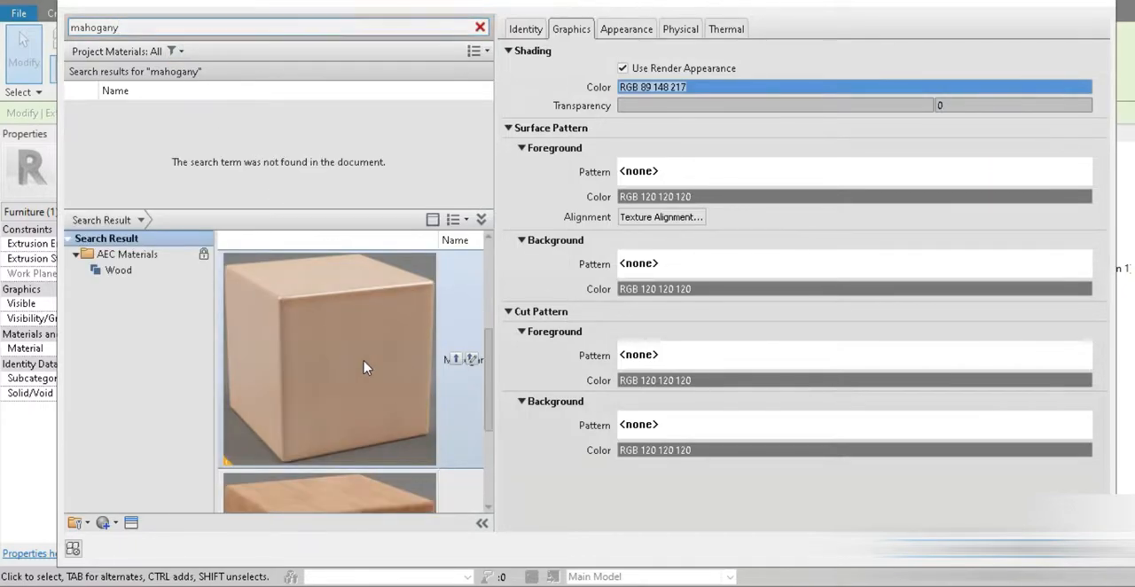
double_click(365, 366)
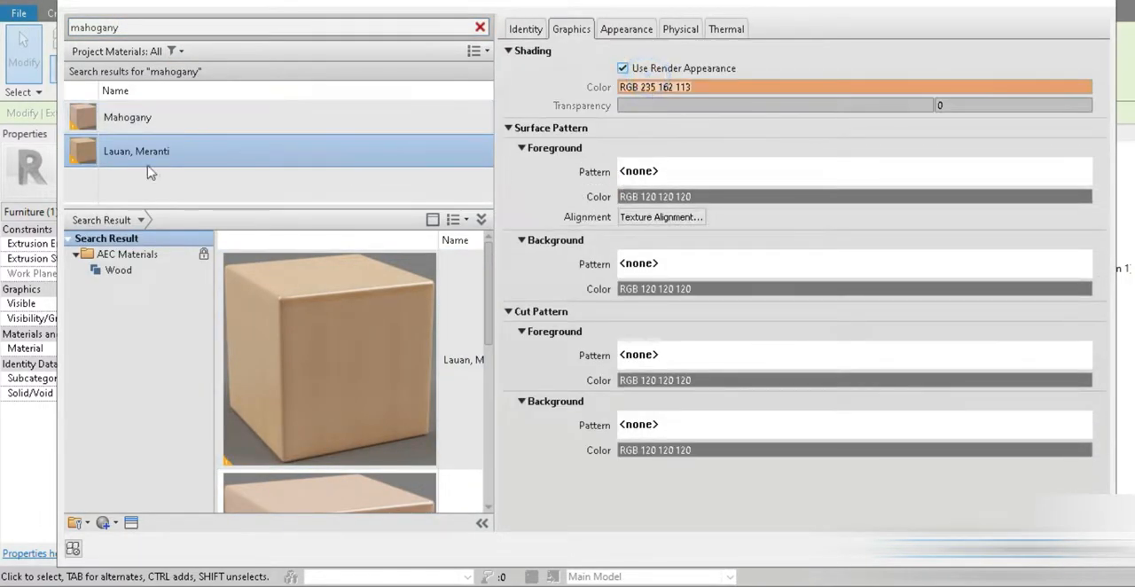
click(145, 115)
click(663, 64)
click(922, 548)
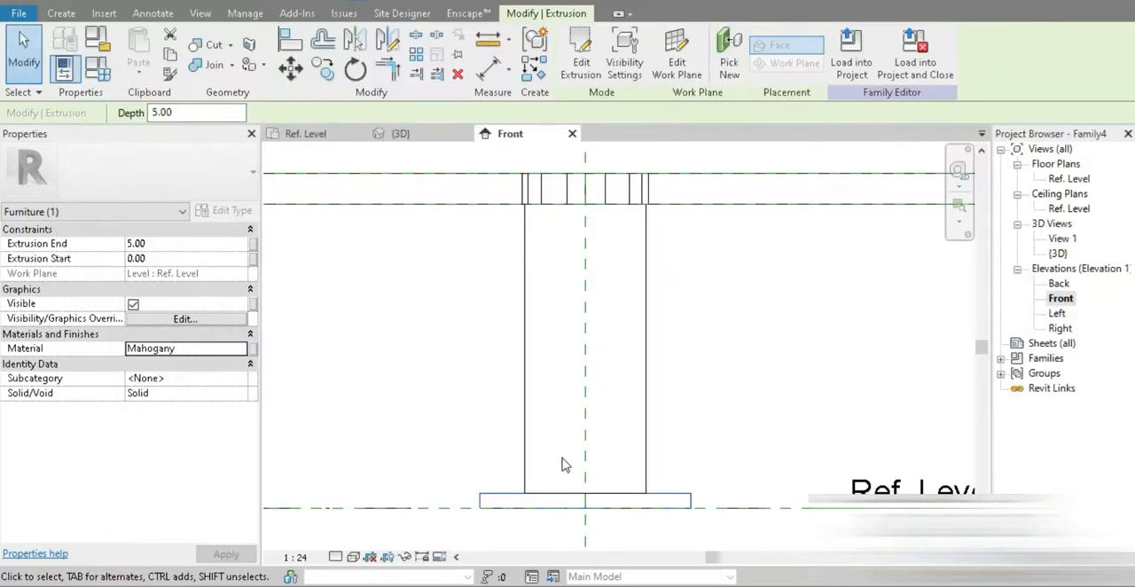
Step: Assign the Mahogany material to the round tabletop extrusion
click(750, 328)
click(723, 206)
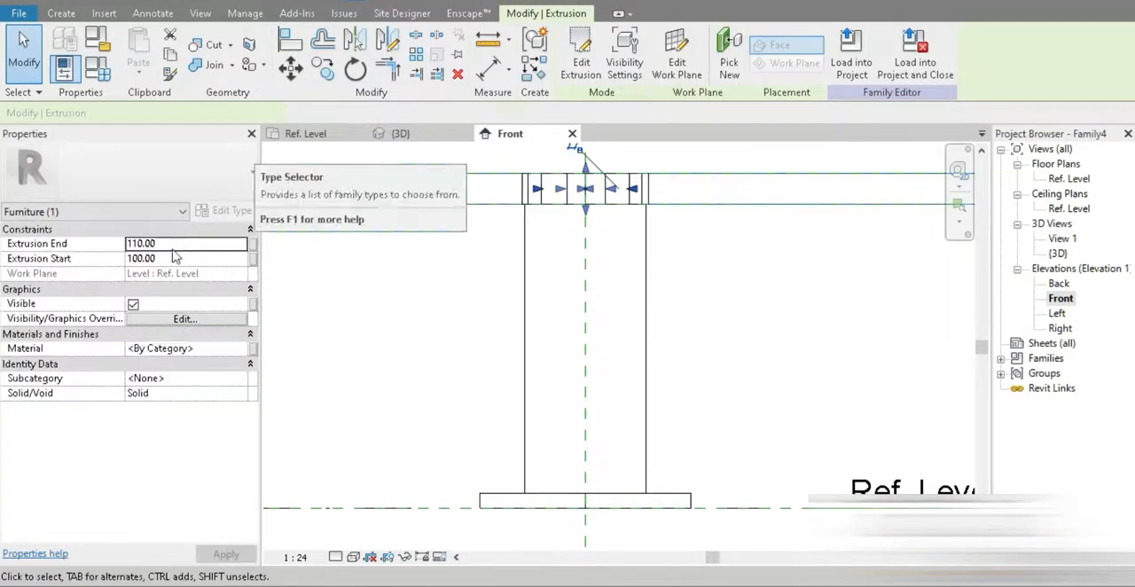
click(241, 347)
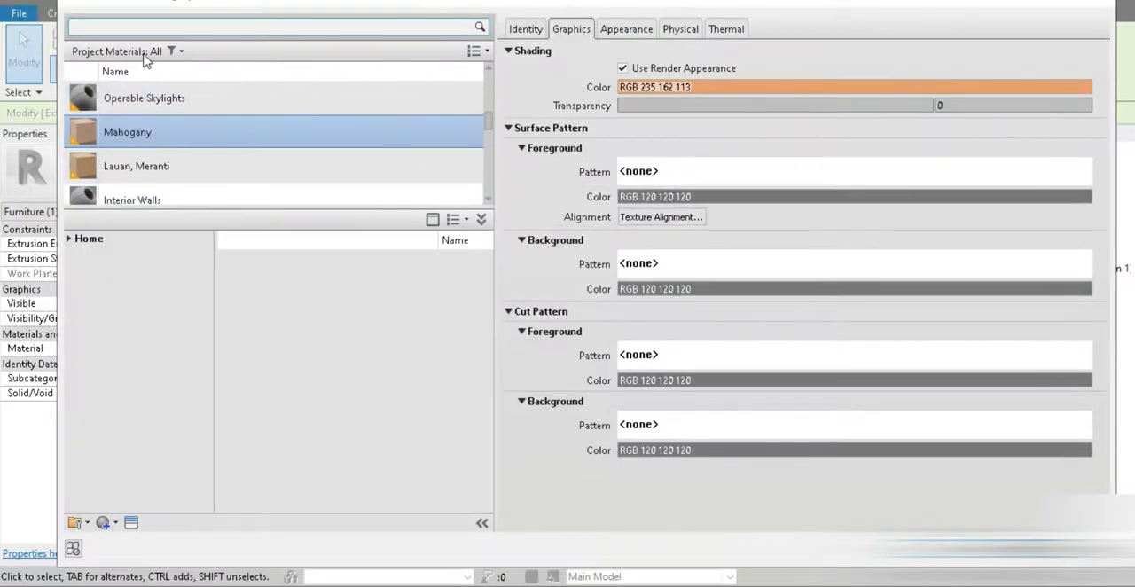
double_click(150, 146)
click(757, 352)
scroll(754, 348, down, 5)
middle_drag(760, 310, 599, 294)
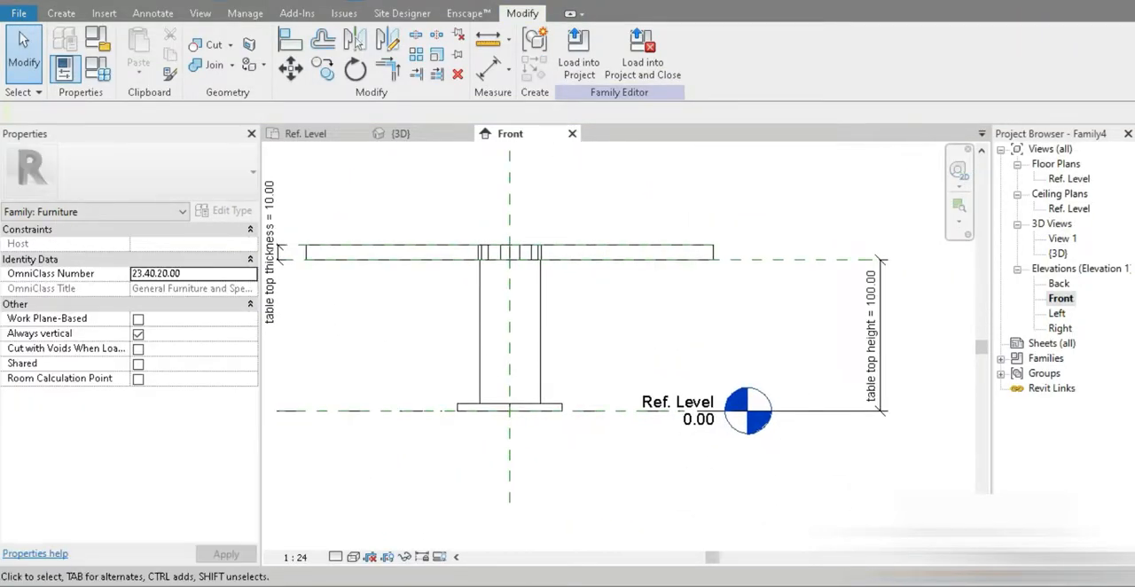
Step: Open the 3D view's graphic display options and set the style to Realistic with smooth, anti-aliased lines
click(302, 2)
scroll(731, 481, up, 1)
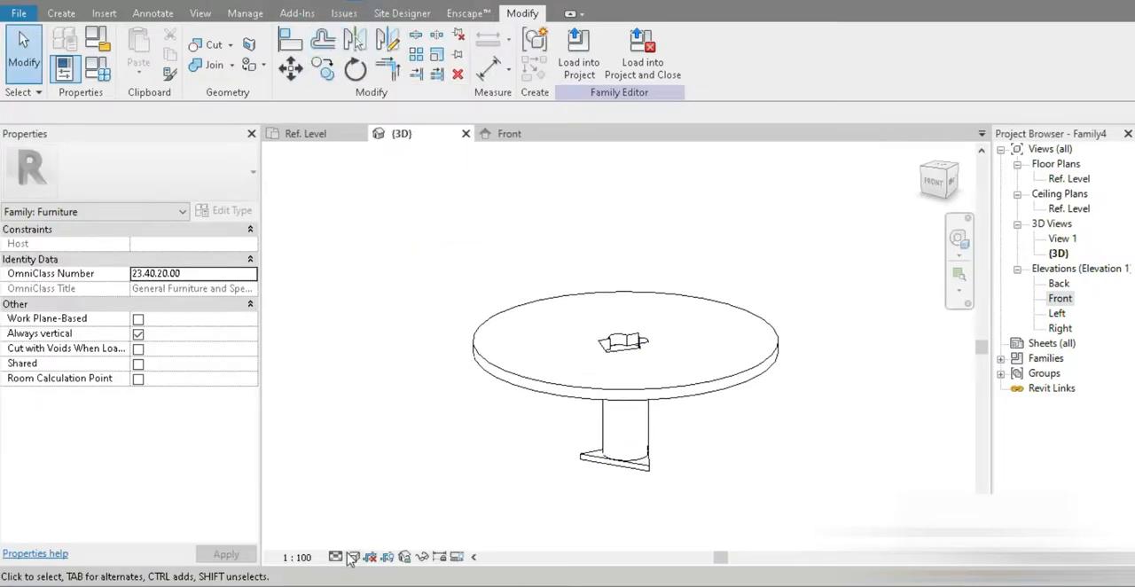
click(353, 557)
click(375, 431)
click(168, 43)
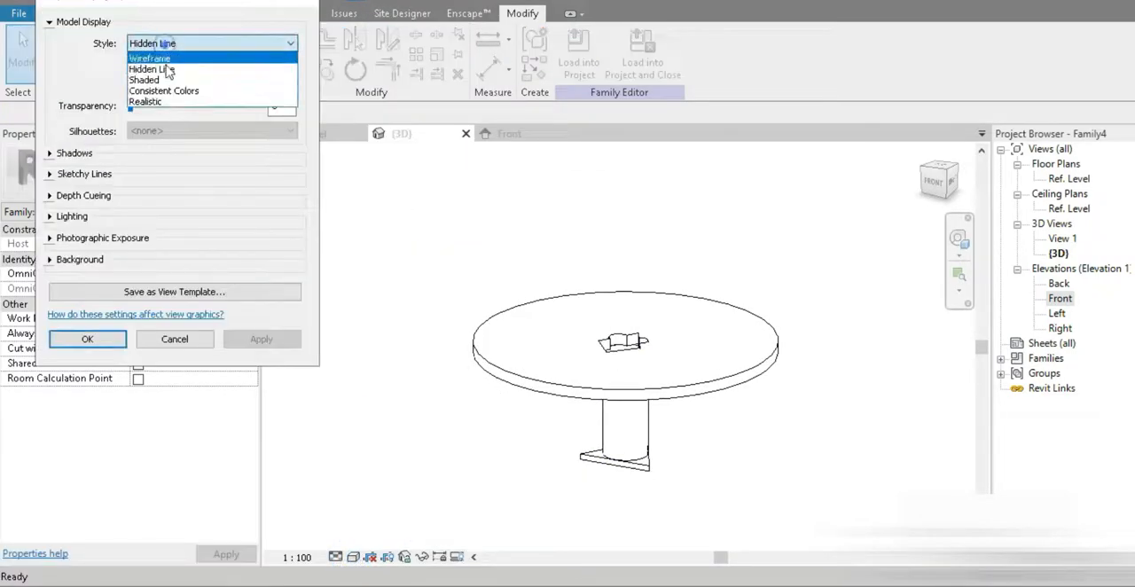
click(164, 101)
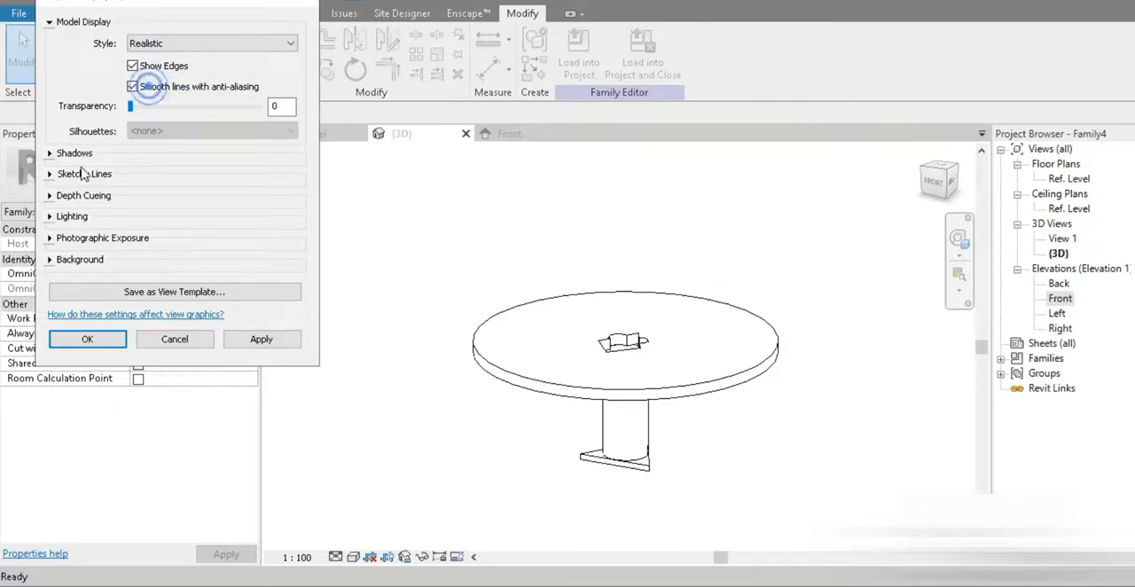
Step: Go through the shadow, sketchy line, lighting and photographic exposure options, and accept the 3D view's display settings
click(50, 154)
click(51, 153)
click(51, 174)
click(133, 193)
click(51, 174)
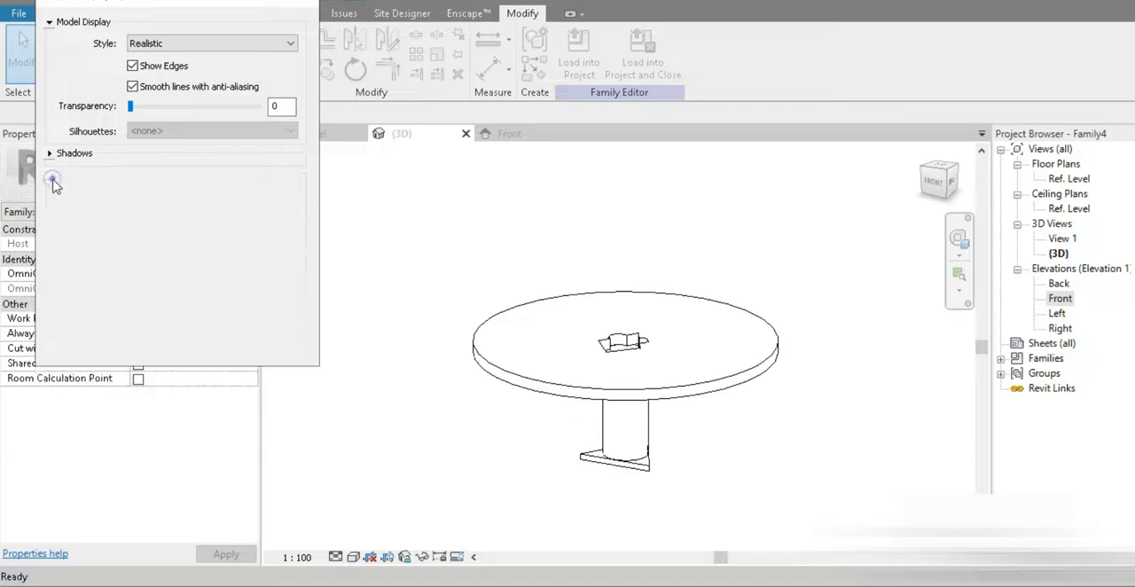
click(50, 218)
click(51, 217)
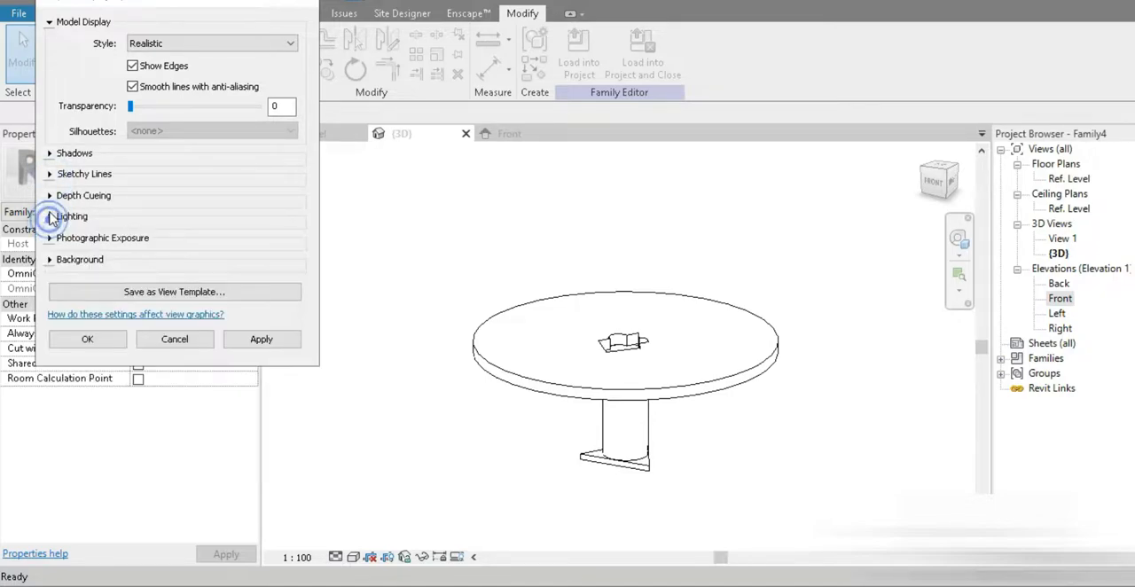
click(51, 237)
click(133, 253)
click(86, 415)
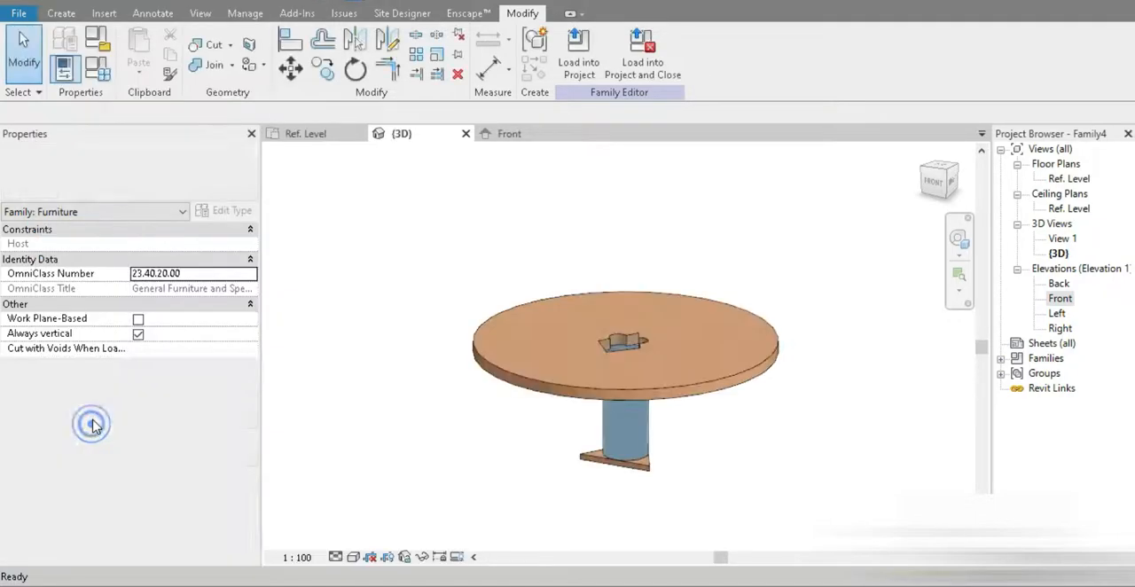
Step: Check the leg through the tabletop opening and set the leg radius to 10 in the family types
shift+middle_drag(725, 403, 748, 493)
scroll(679, 398, up, 6)
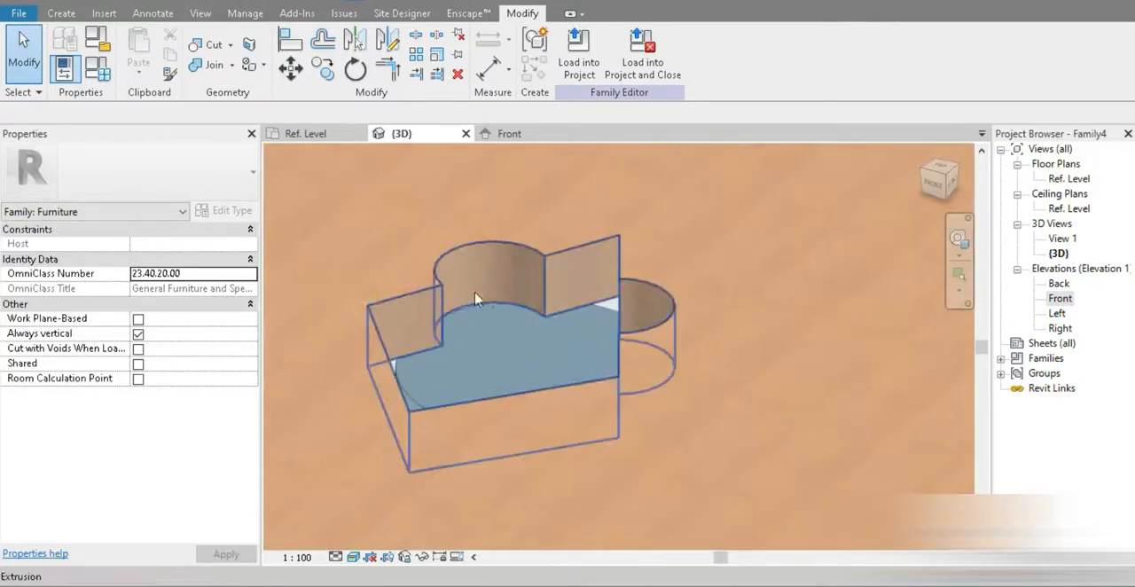
shift+middle_drag(531, 348, 523, 279)
scroll(500, 413, up, 1)
middle_drag(502, 413, 545, 314)
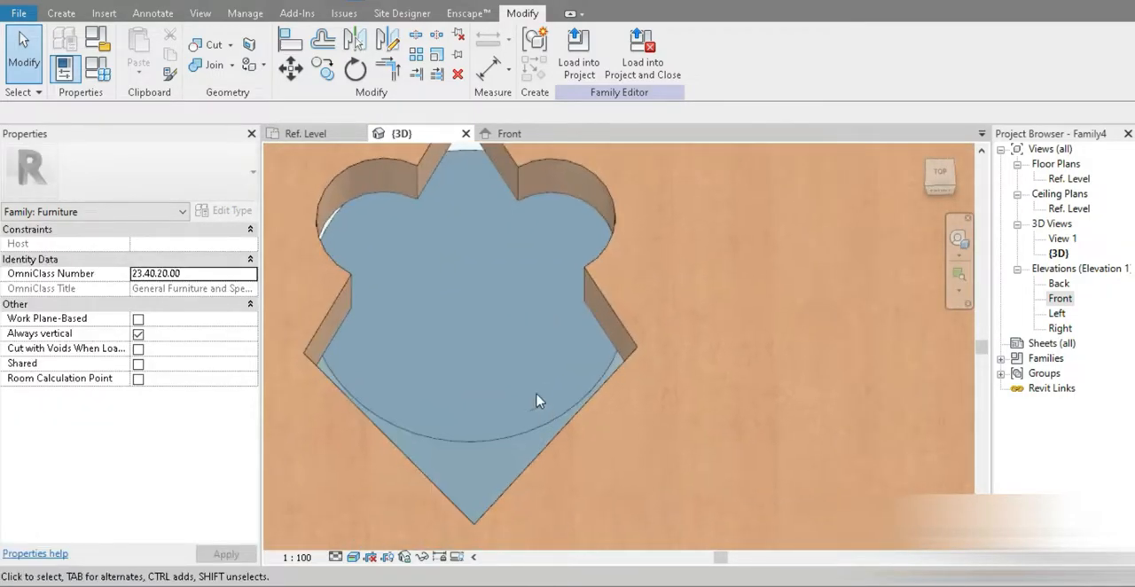
scroll(527, 382, down, 3)
click(89, 79)
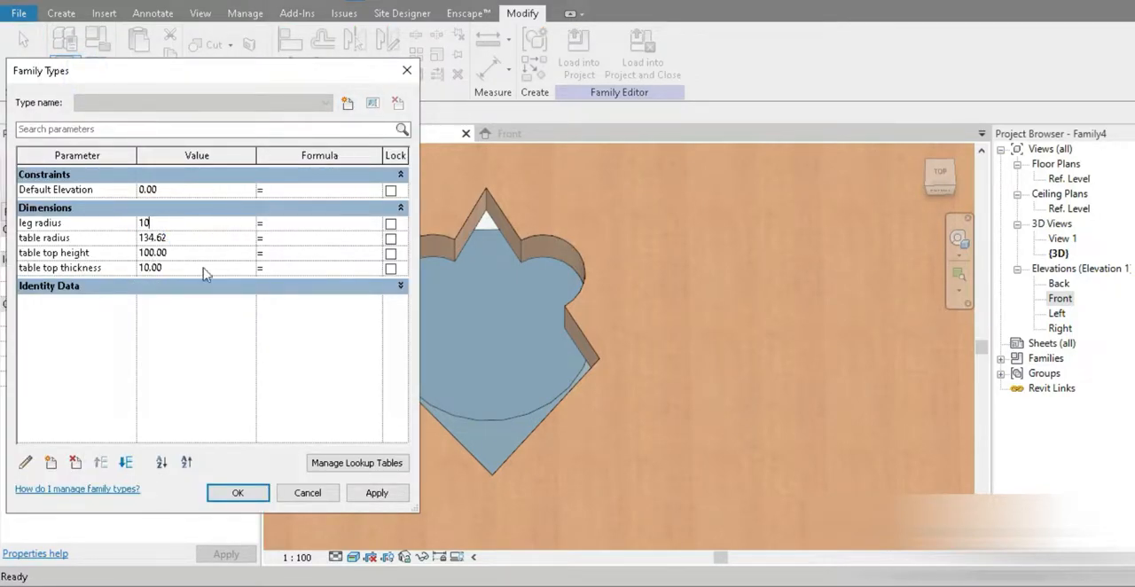
click(374, 495)
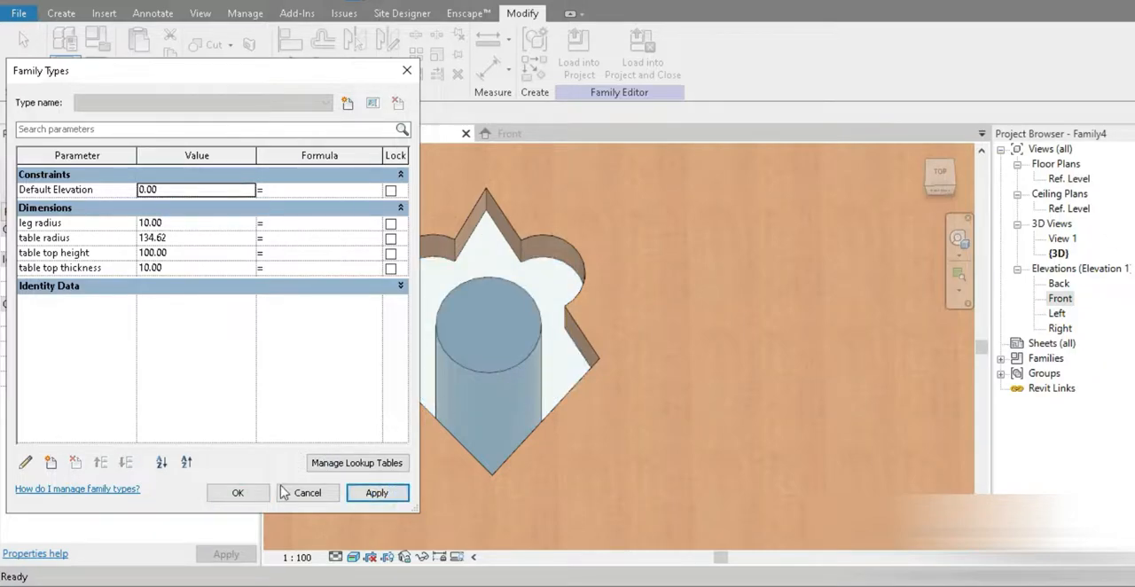
click(256, 496)
Step: Set the table radius to 150, the table top height to 110 and the table top thickness to 5 in the family types
scroll(541, 413, down, 2)
shift+middle_drag(542, 412, 492, 320)
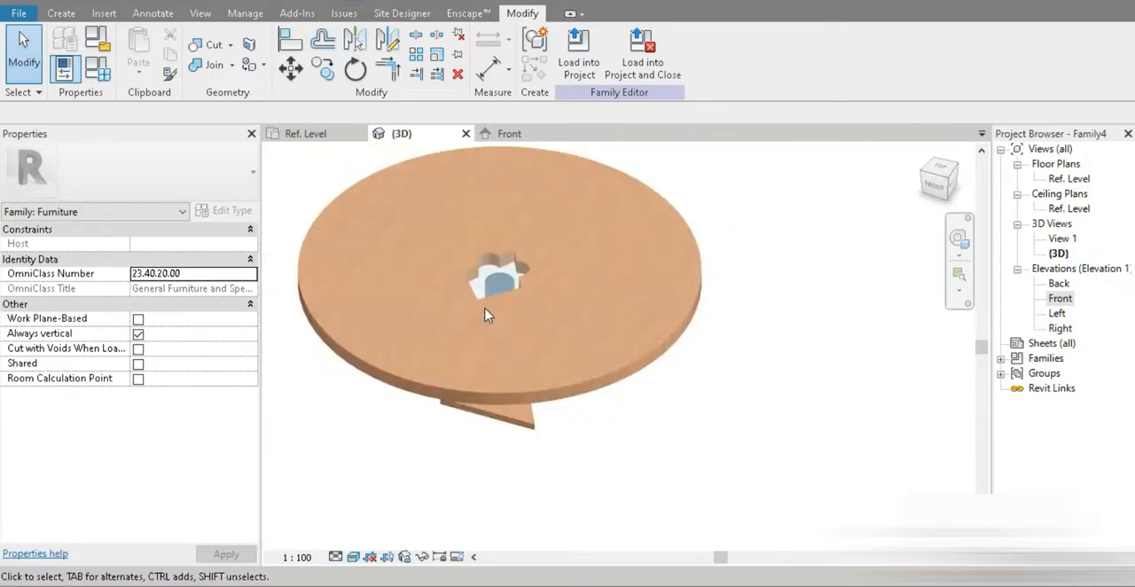
click(99, 71)
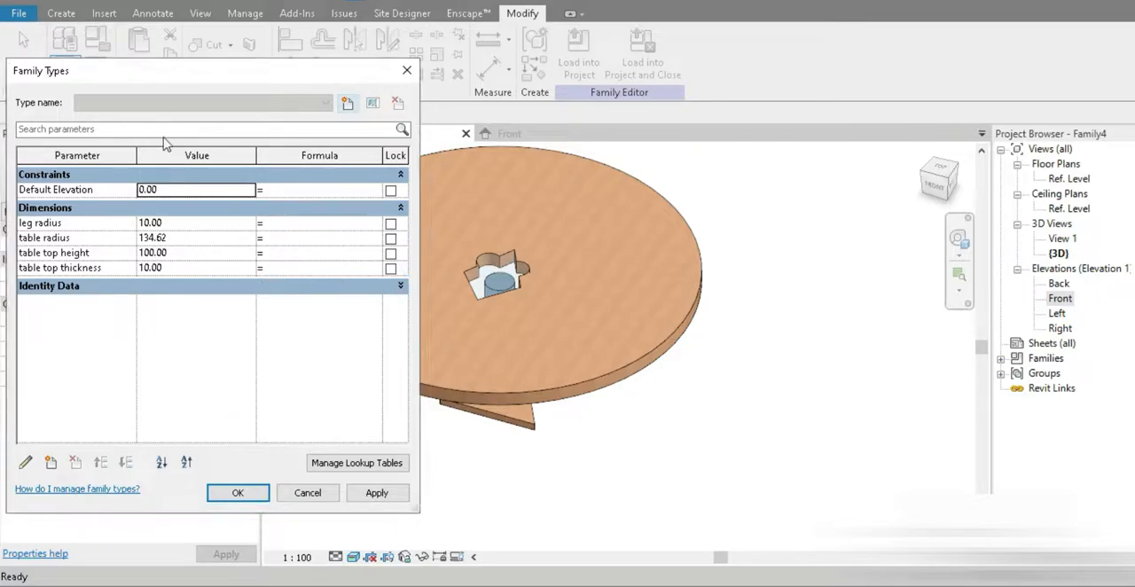
drag(168, 78, 152, 75)
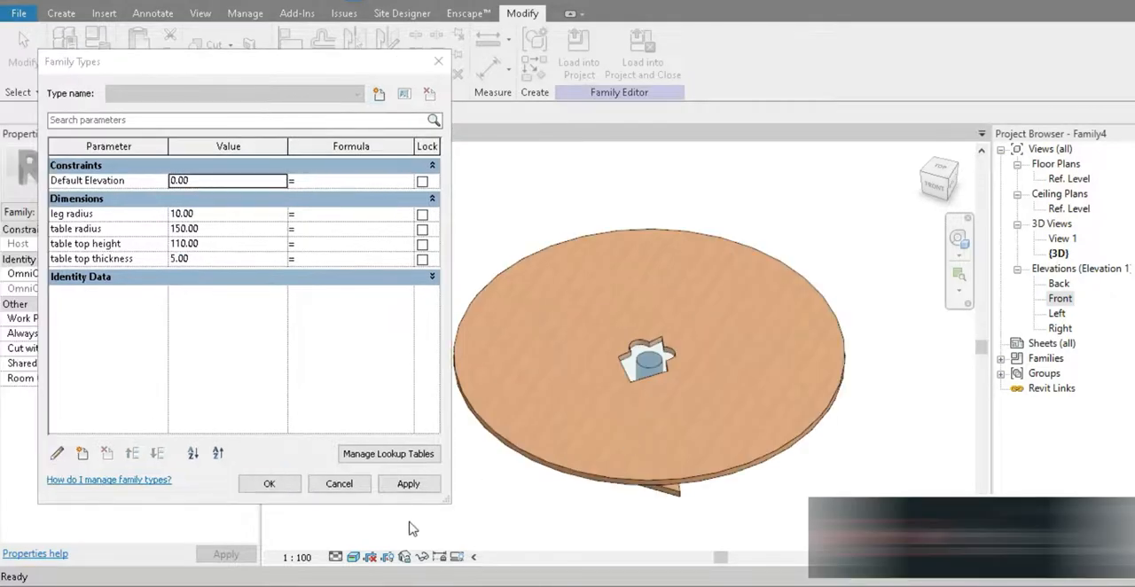
click(269, 484)
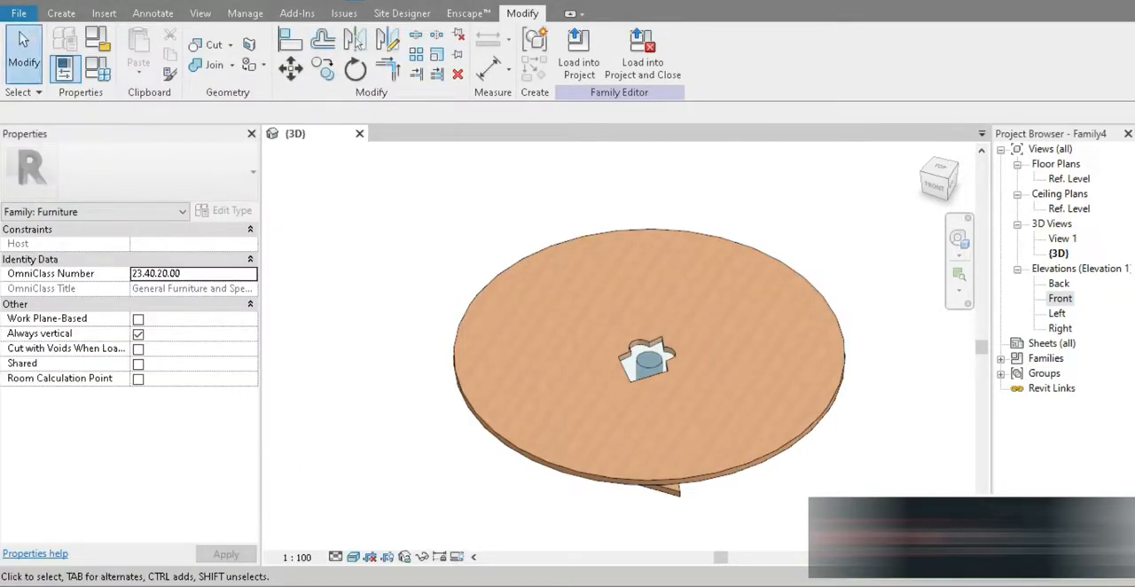
Step: Pick the tabletop's full circular lower edge as the path of a new void sweep, with the 3D view set to Hidden Line
click(59, 13)
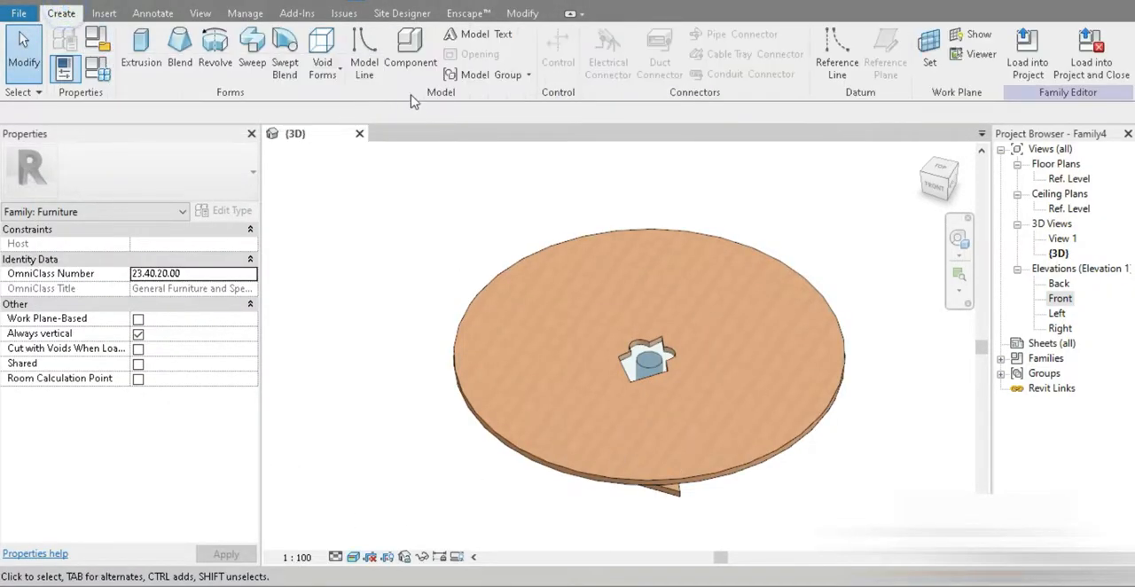
click(326, 67)
click(370, 194)
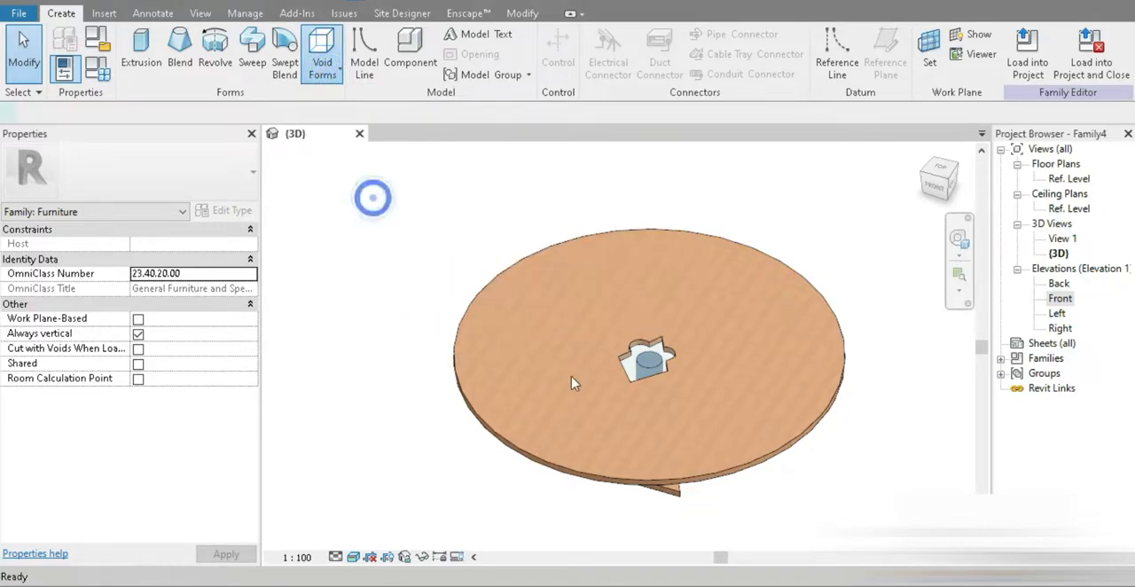
shift+middle_drag(817, 455, 833, 390)
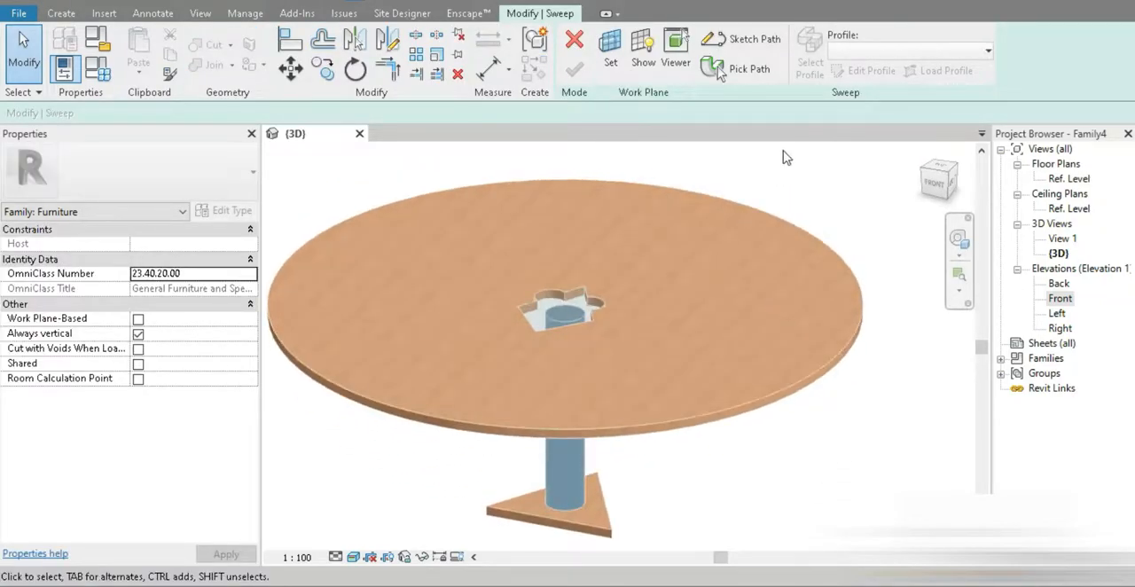
click(761, 74)
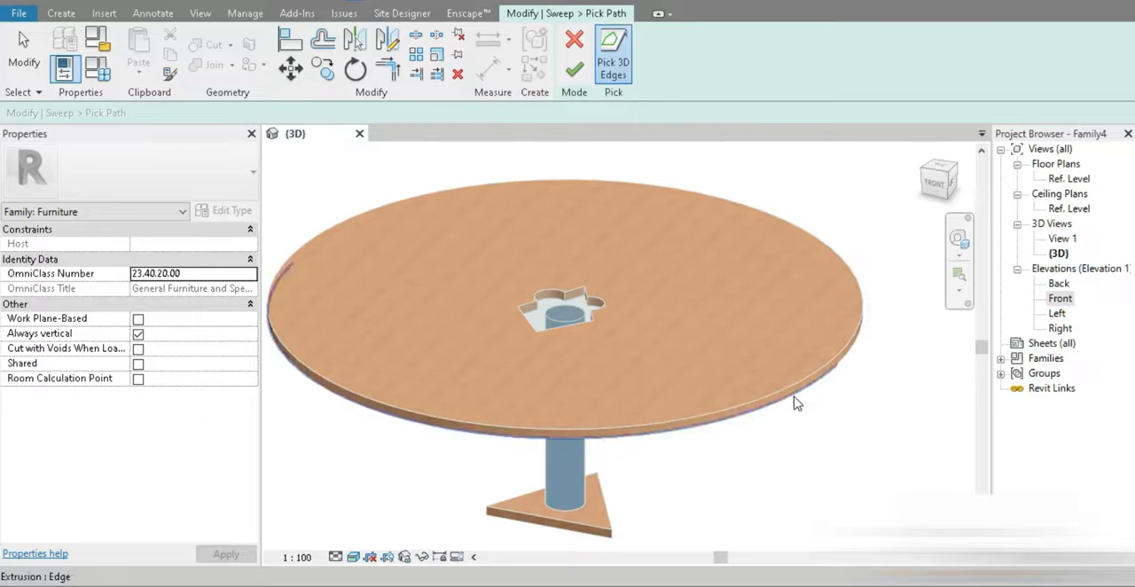
click(353, 556)
click(385, 472)
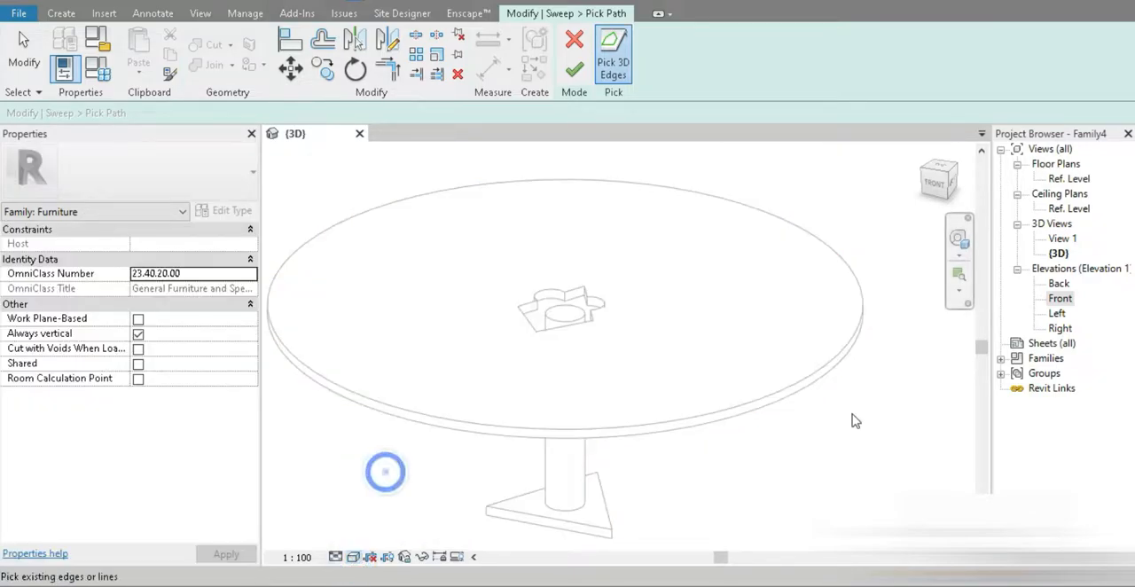
click(803, 395)
click(853, 356)
click(574, 69)
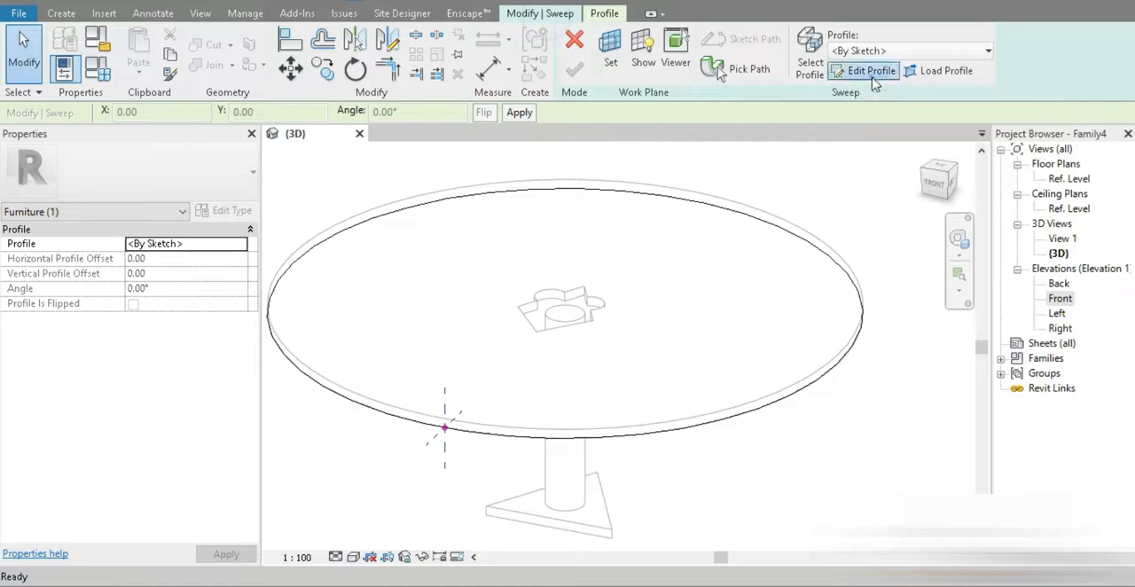
Step: Open the void sweep's profile for sketching and face its sketch plane from the Right view
click(871, 71)
mouse_move(455, 494)
shift+middle_down()
mouse_move(325, 375)
mouse_move(441, 367)
shift+middle_up()
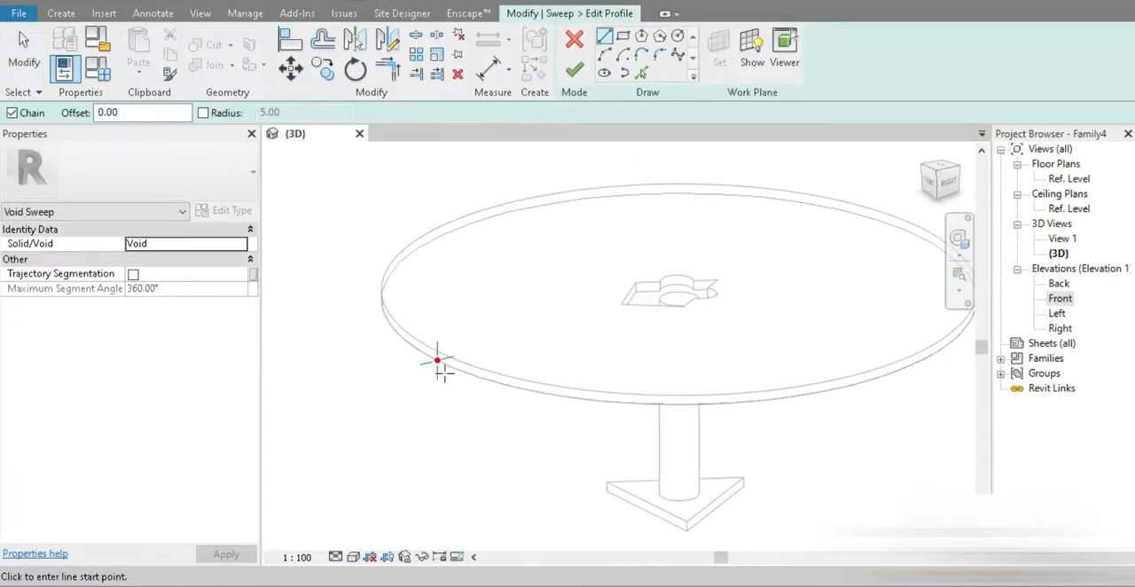
click(948, 184)
scroll(489, 307, up, 10)
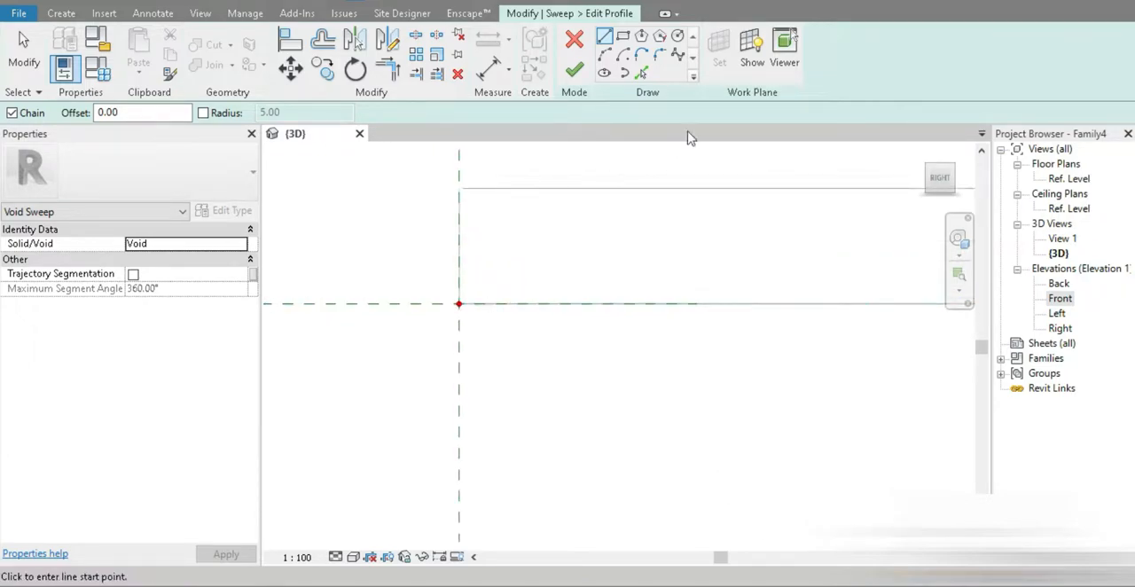
click(458, 303)
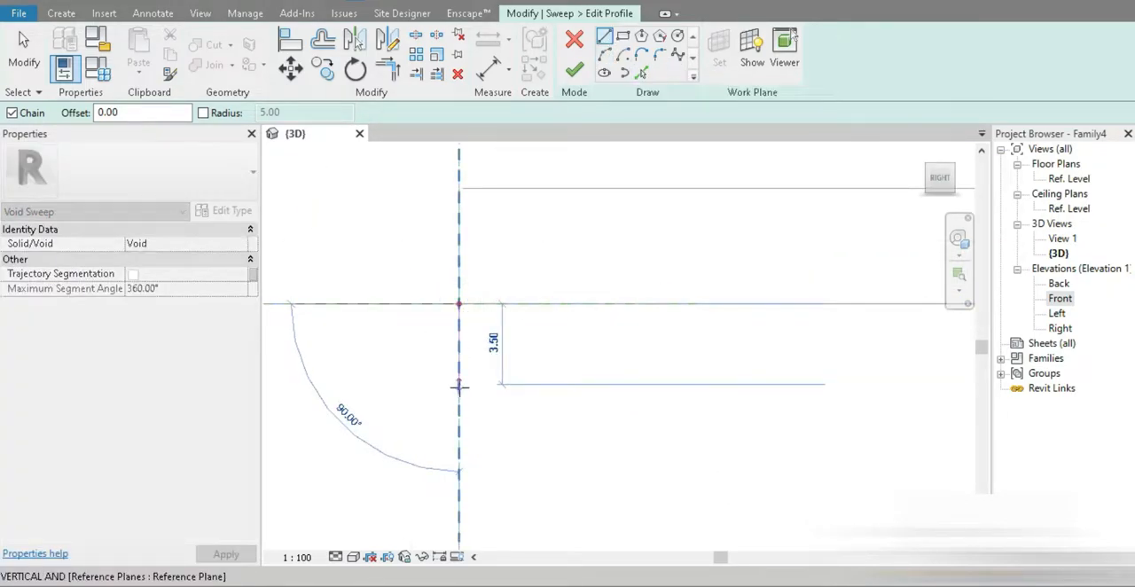
click(604, 54)
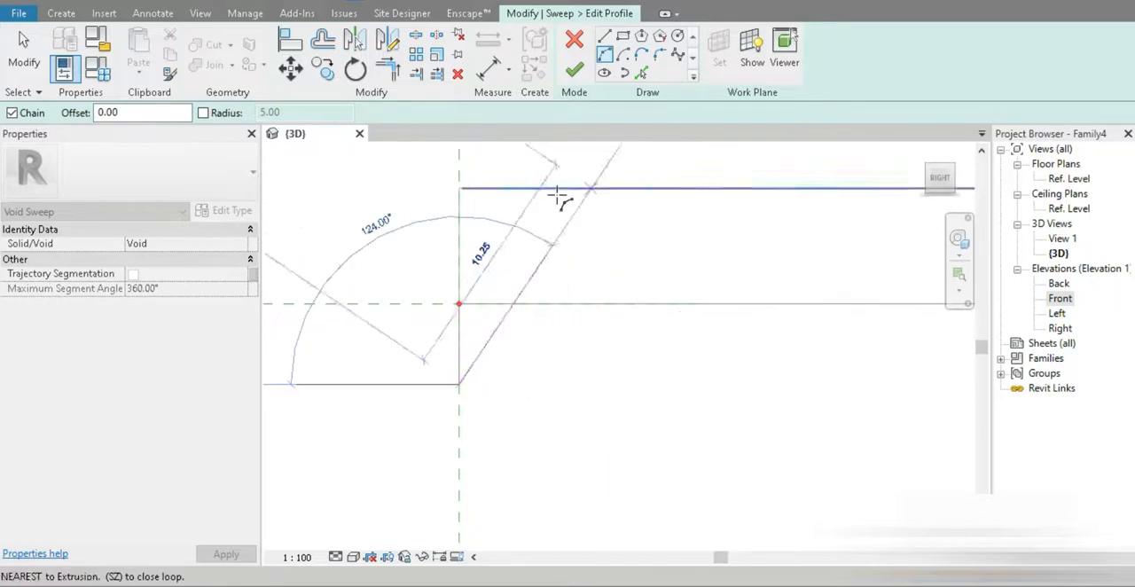
key(Escape)
key(Escape)
click(457, 347)
key(Delete)
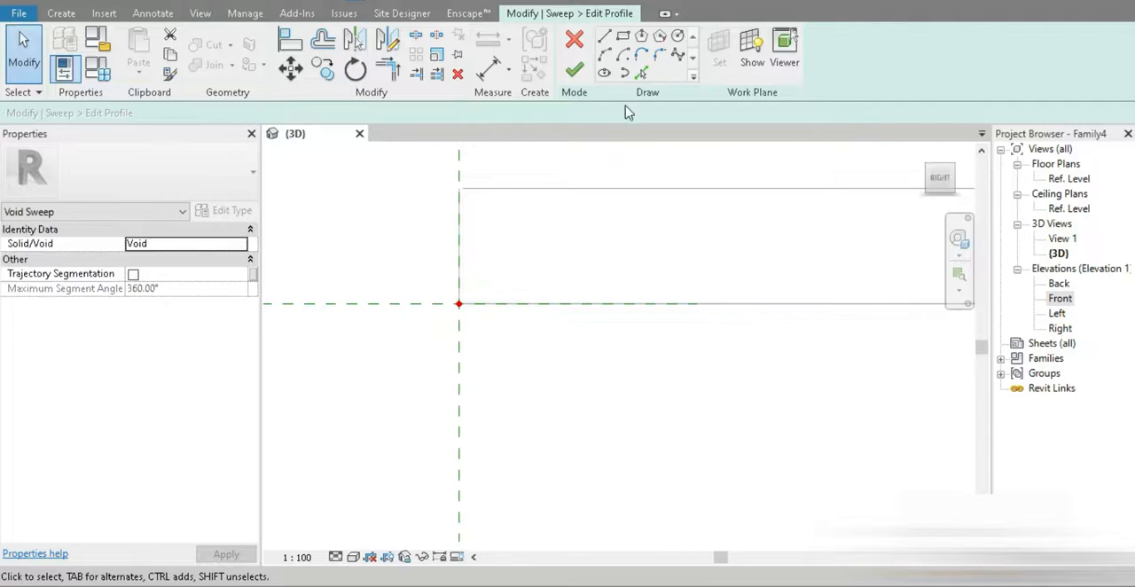
Step: Sketch a vertical profile line from the sweep path's origin up along the tabletop's outer edge
click(604, 35)
click(458, 303)
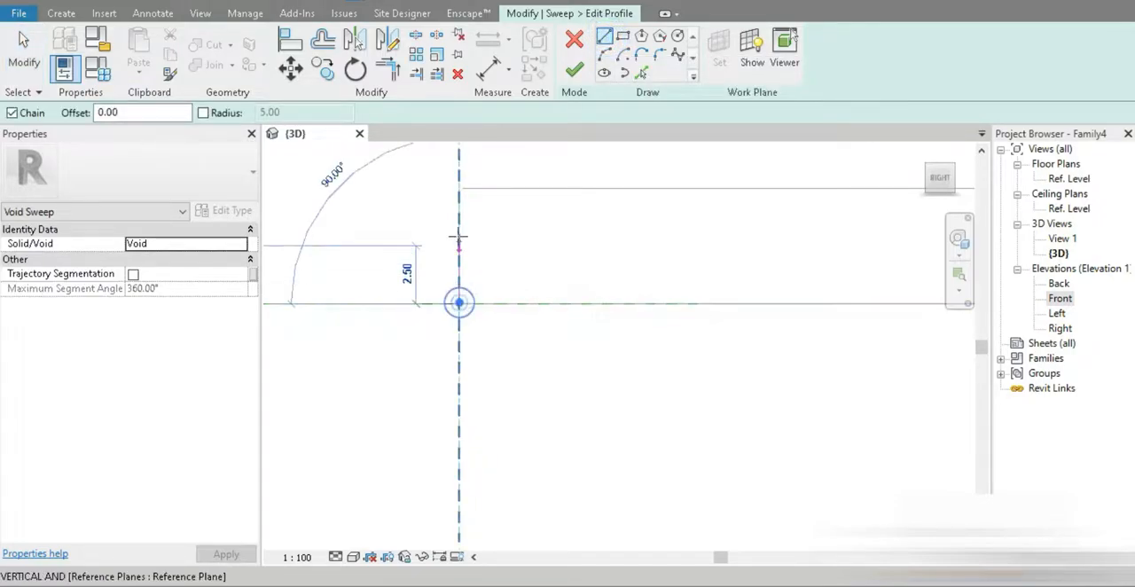
click(458, 223)
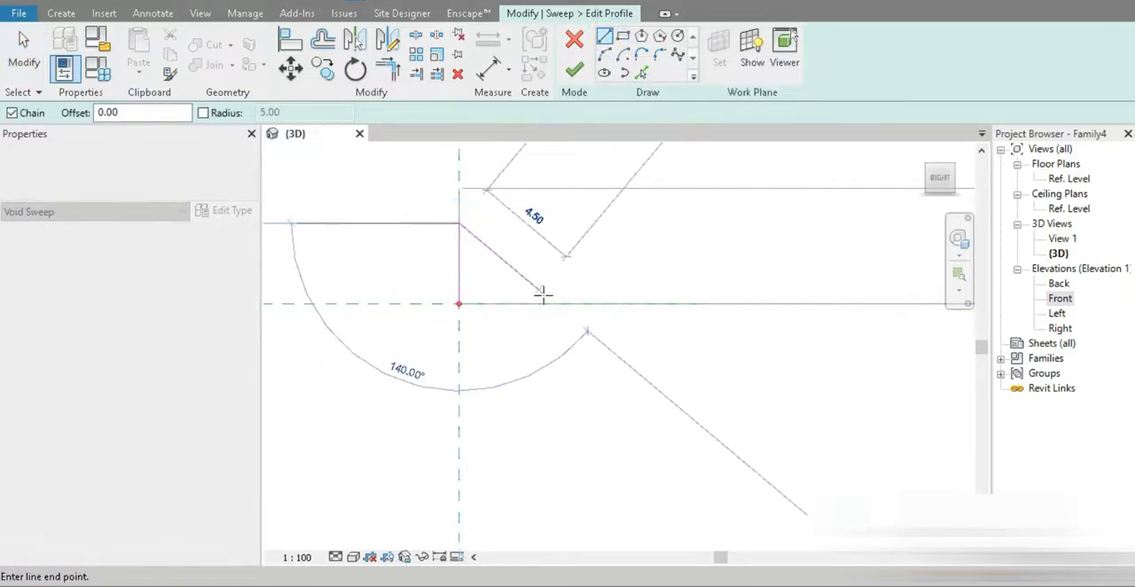
click(603, 54)
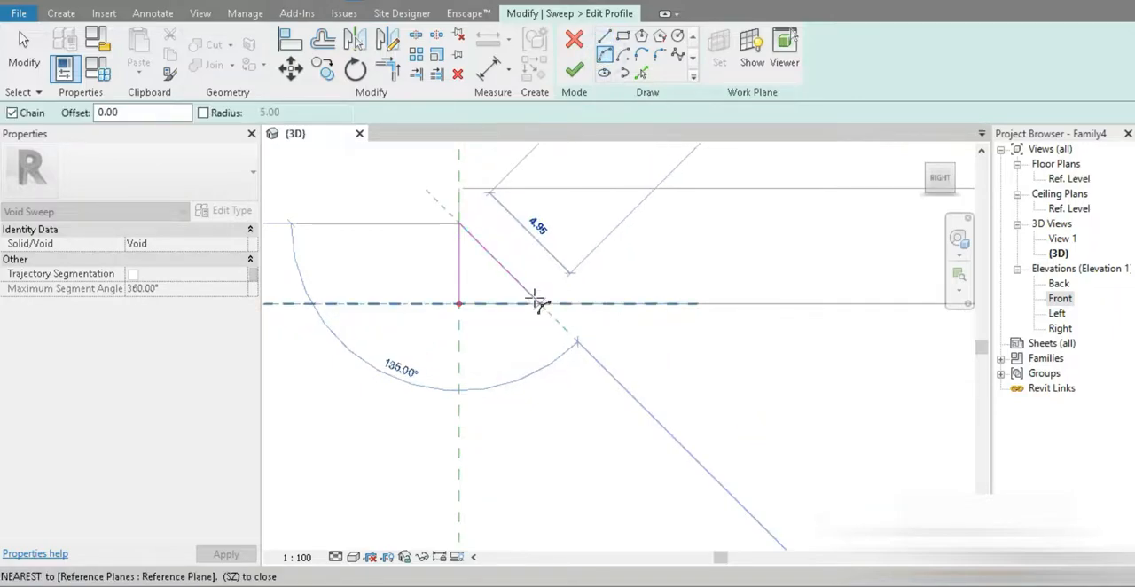
key(Escape)
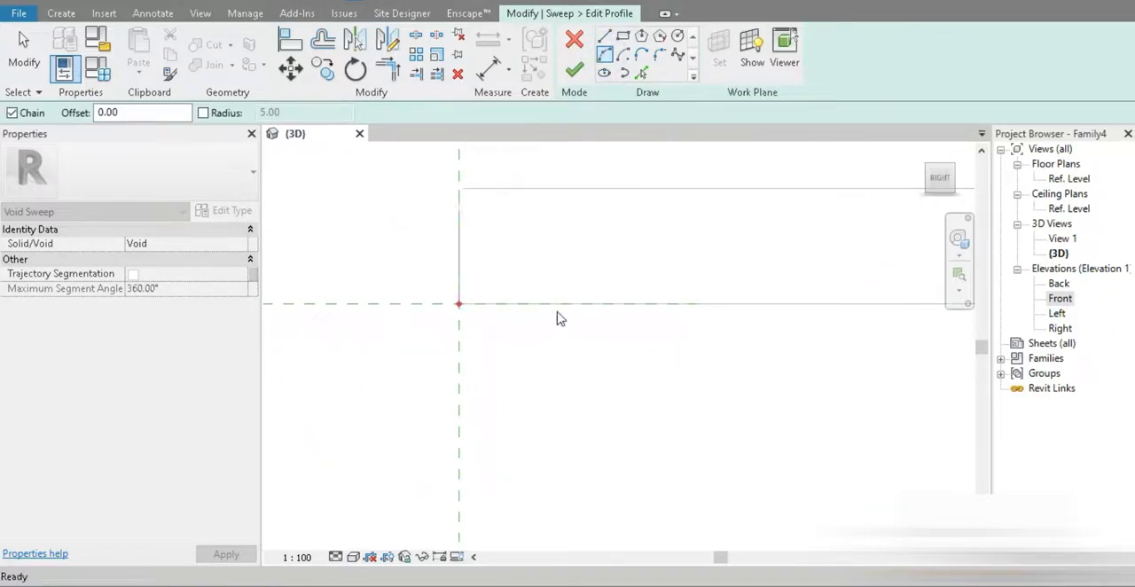
Step: Add an arc of about 3.8 radius bulging into the tabletop, close the profile with a line to the origin, and finish the void sweep
click(459, 223)
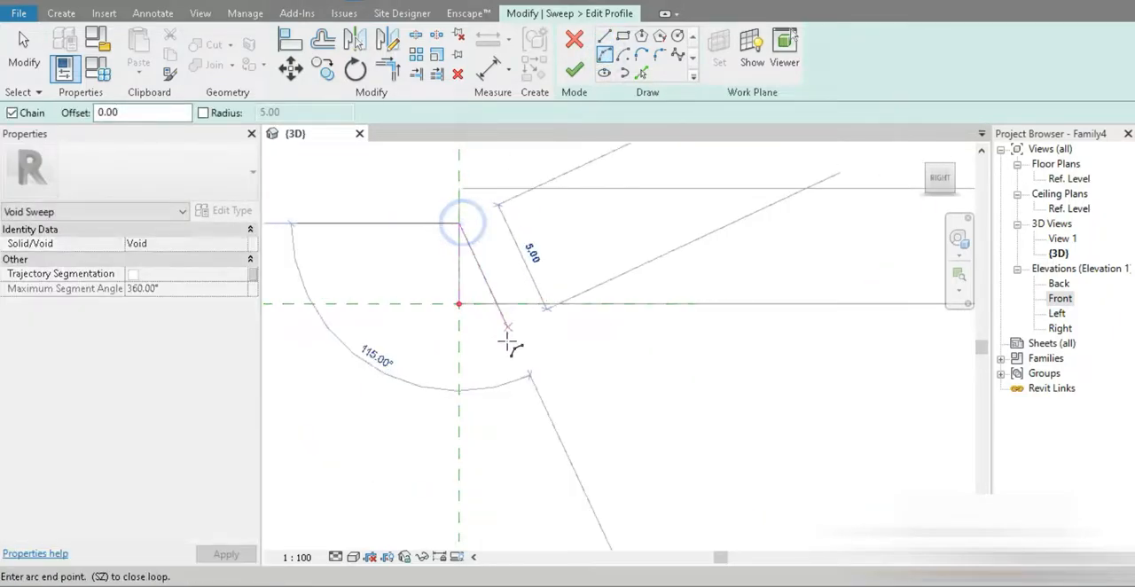
click(493, 358)
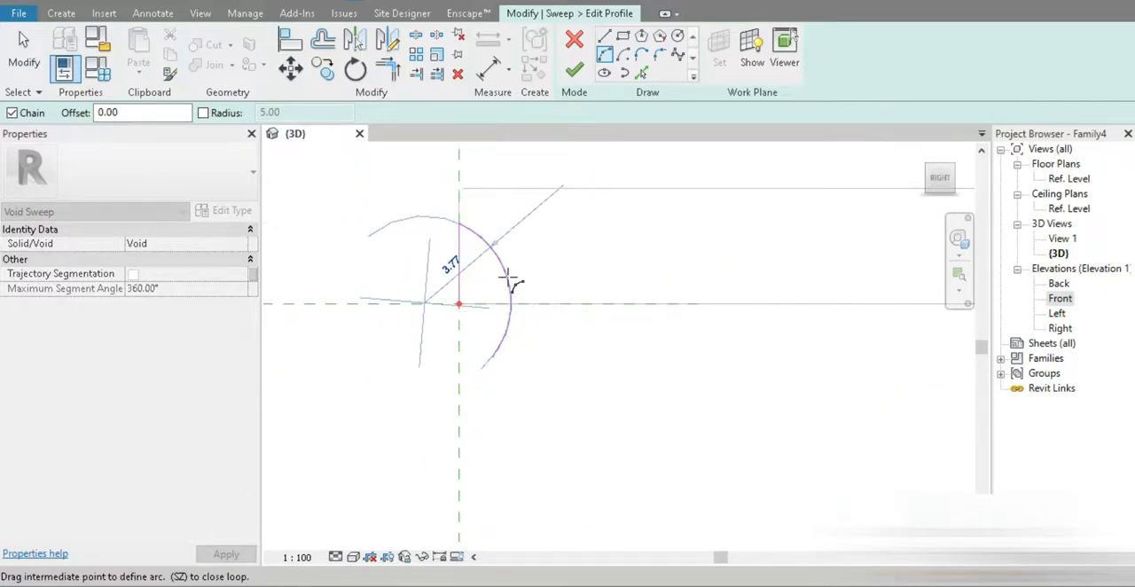
click(506, 279)
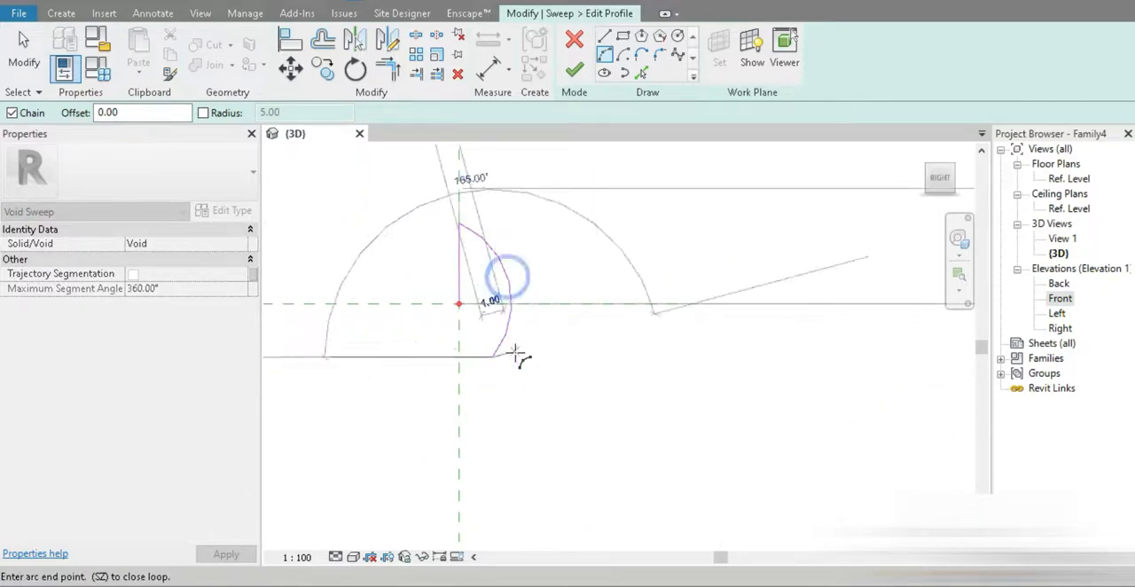
click(603, 36)
click(460, 305)
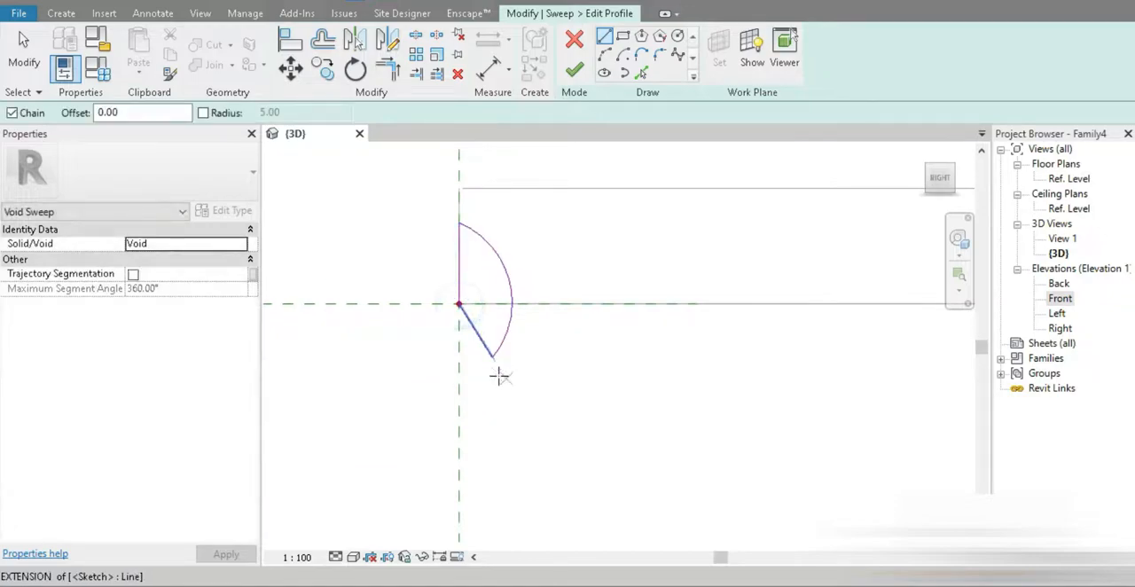
click(573, 69)
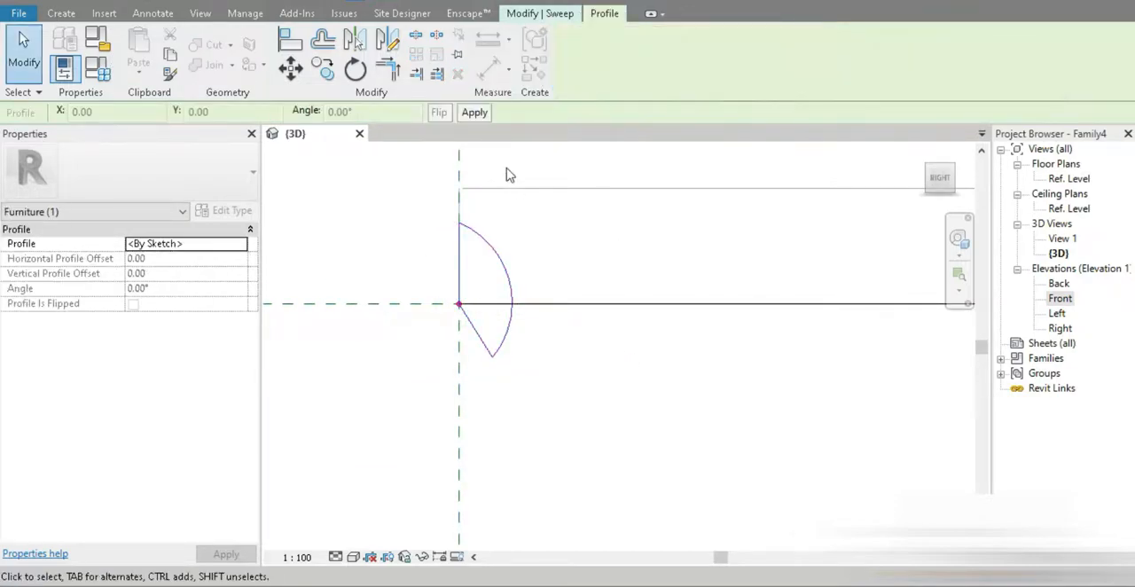
click(593, 68)
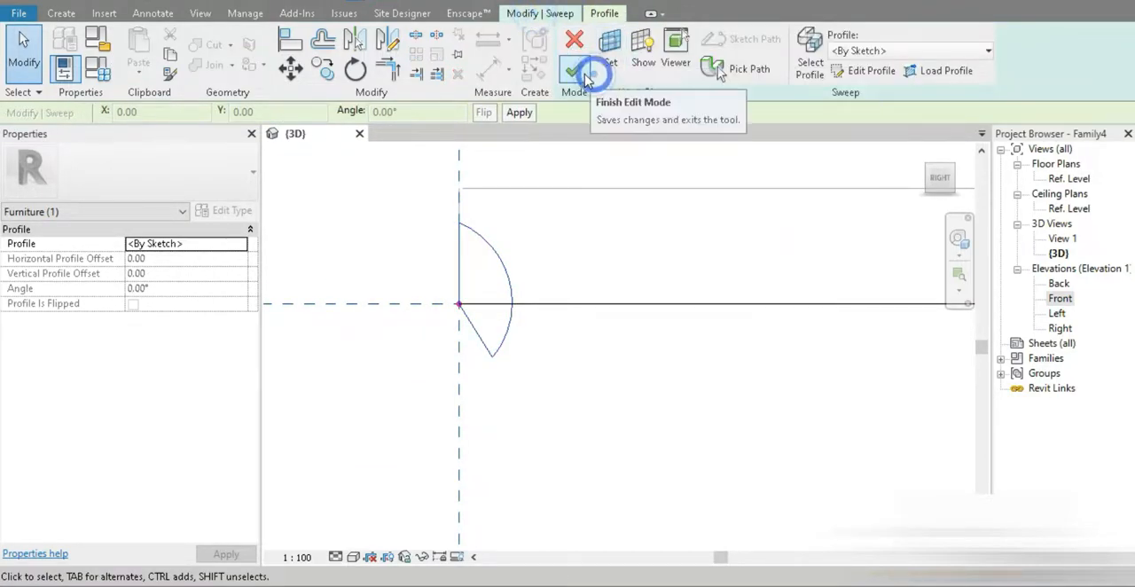
Step: Examine the void sweep's cut along the tabletop's edge, up close and from below
click(389, 388)
shift+middle_drag(389, 388, 476, 335)
scroll(476, 335, down, 5)
middle_drag(654, 412, 446, 364)
scroll(445, 363, down, 3)
shift+middle_drag(582, 425, 569, 543)
scroll(559, 489, down, 3)
middle_drag(580, 503, 570, 395)
shift+middle_drag(607, 454, 548, 335)
scroll(419, 256, up, 4)
scroll(439, 285, up, 4)
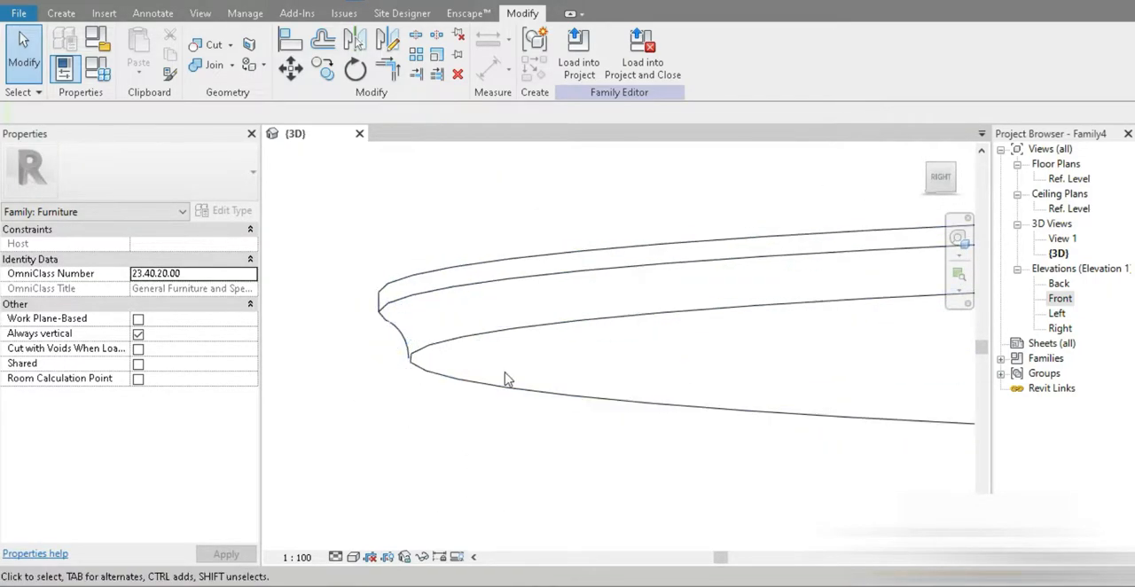
scroll(429, 337, down, 5)
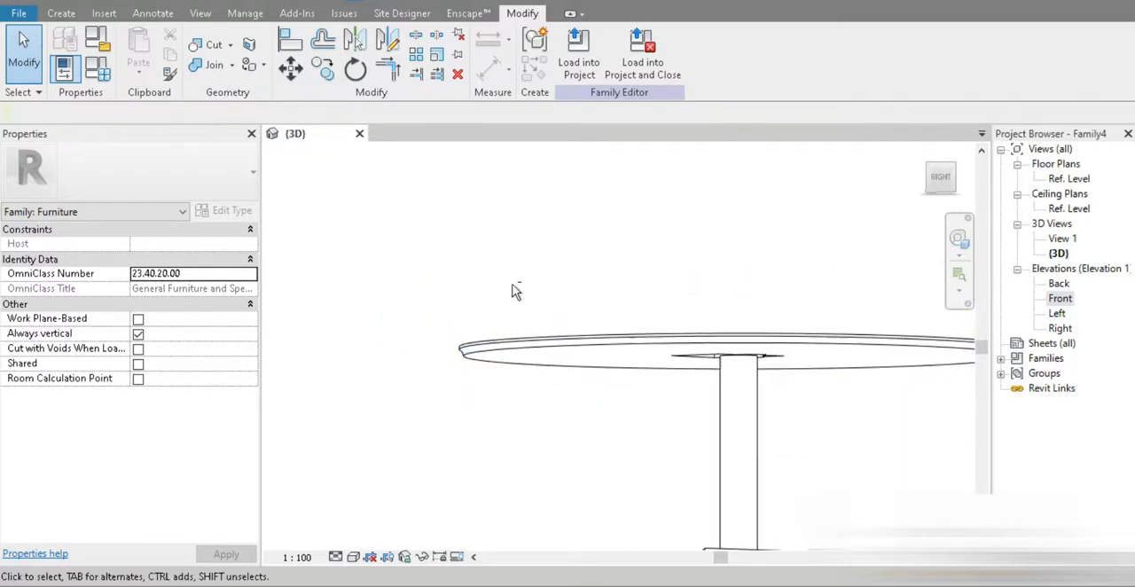
shift+middle_drag(429, 337, 594, 436)
Step: Open the tabletop extrusion's sketch for editing in the Ref. Level floor plan
double_click(1070, 179)
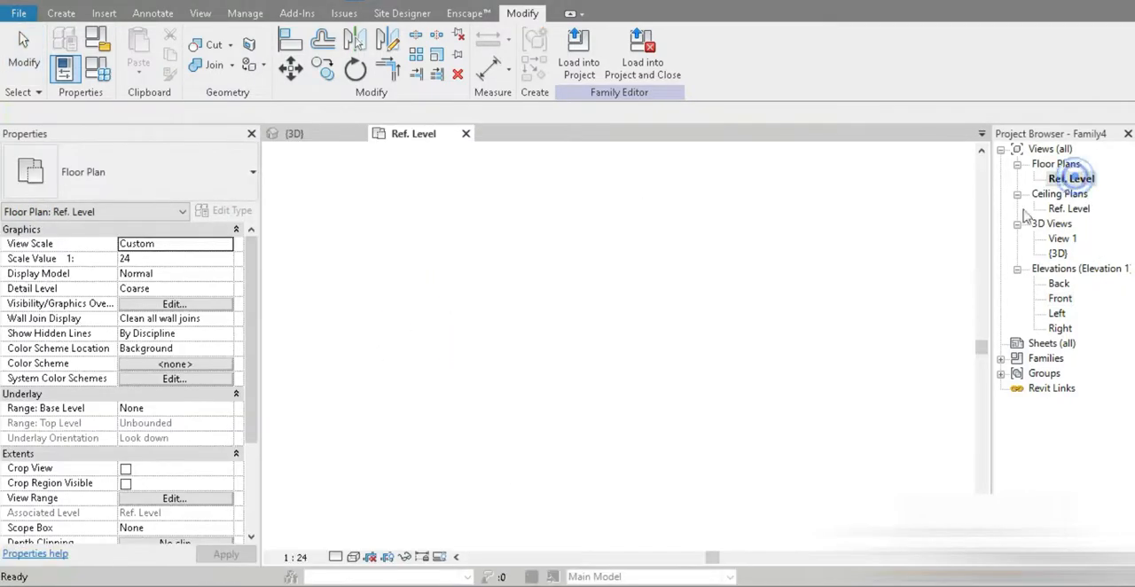
click(675, 357)
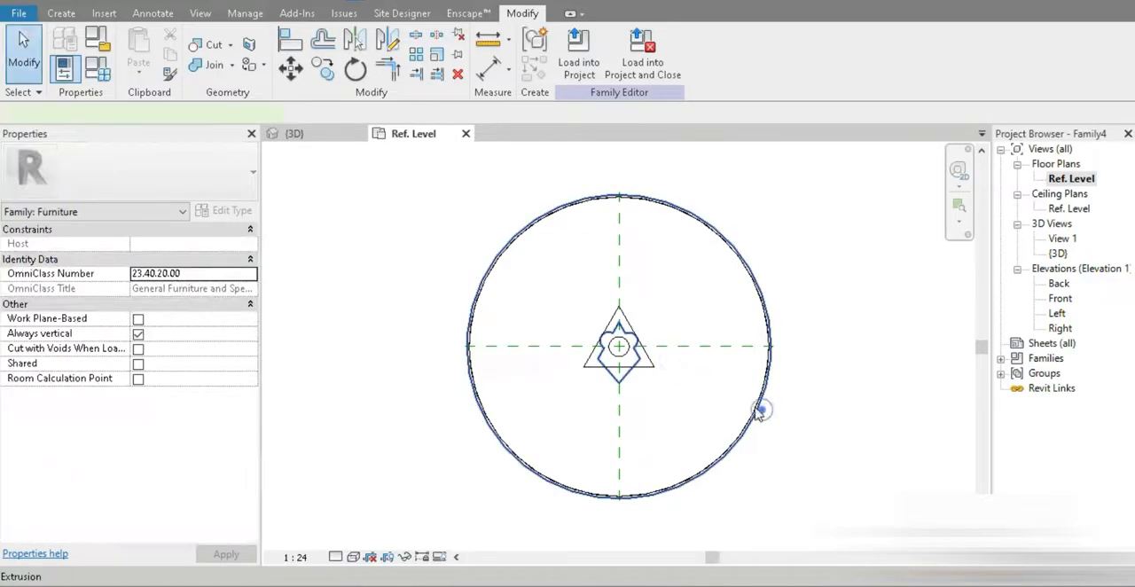
click(760, 408)
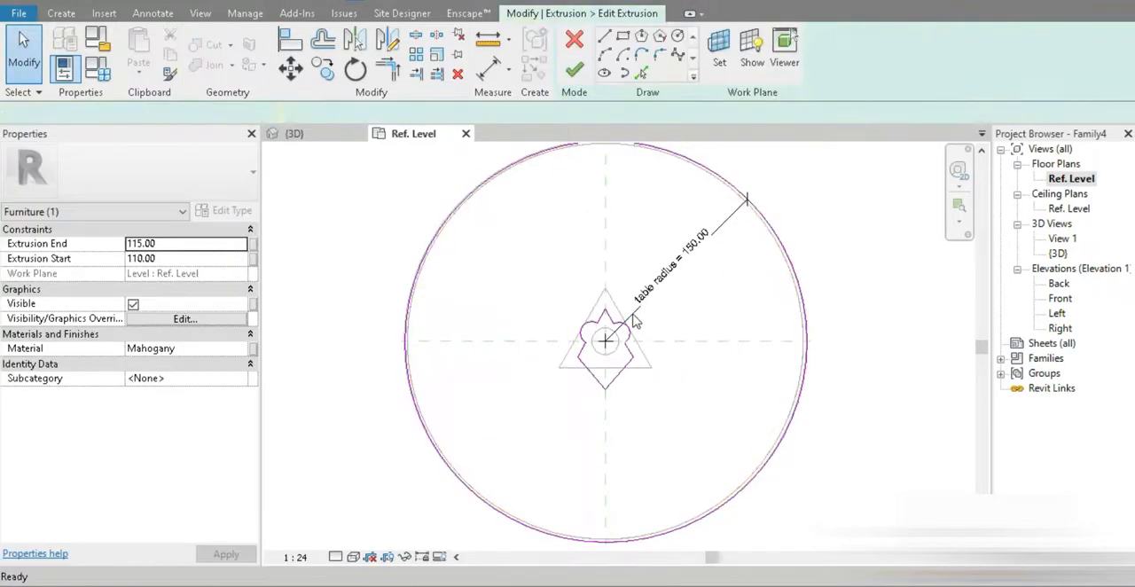
scroll(585, 312, up, 2)
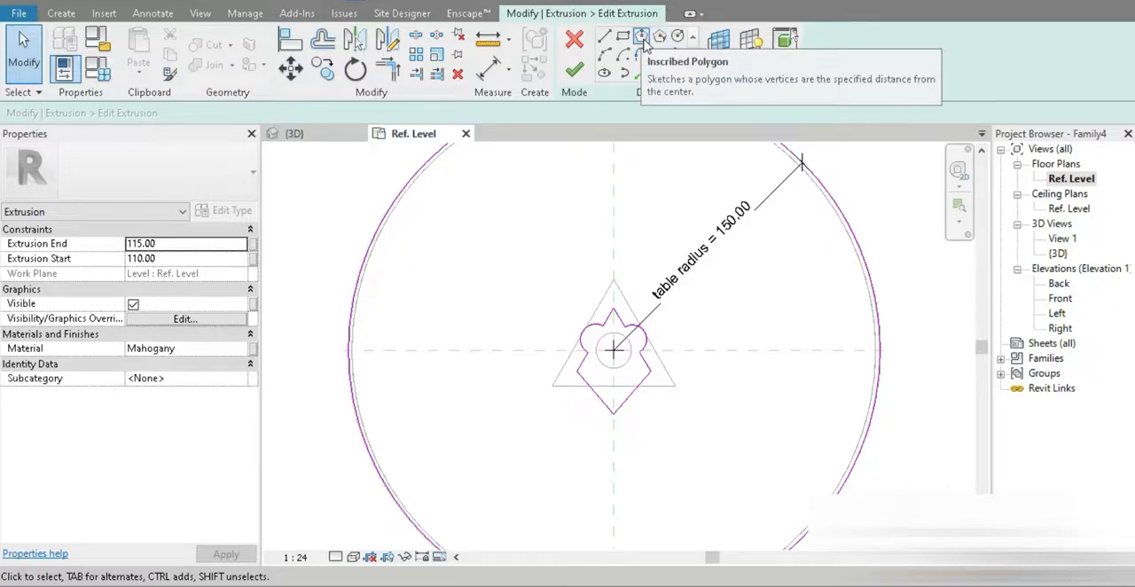
Step: Draw a 3-sided inscribed polygon with sides about 38 long, pointing down, to the upper right of the tabletop's central opening
click(642, 37)
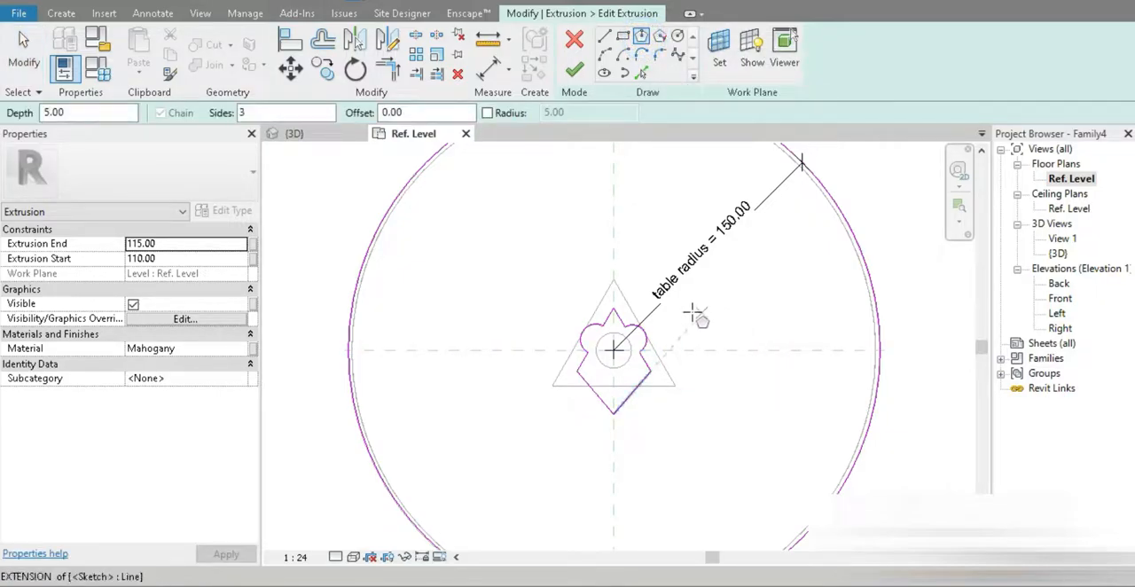
click(679, 275)
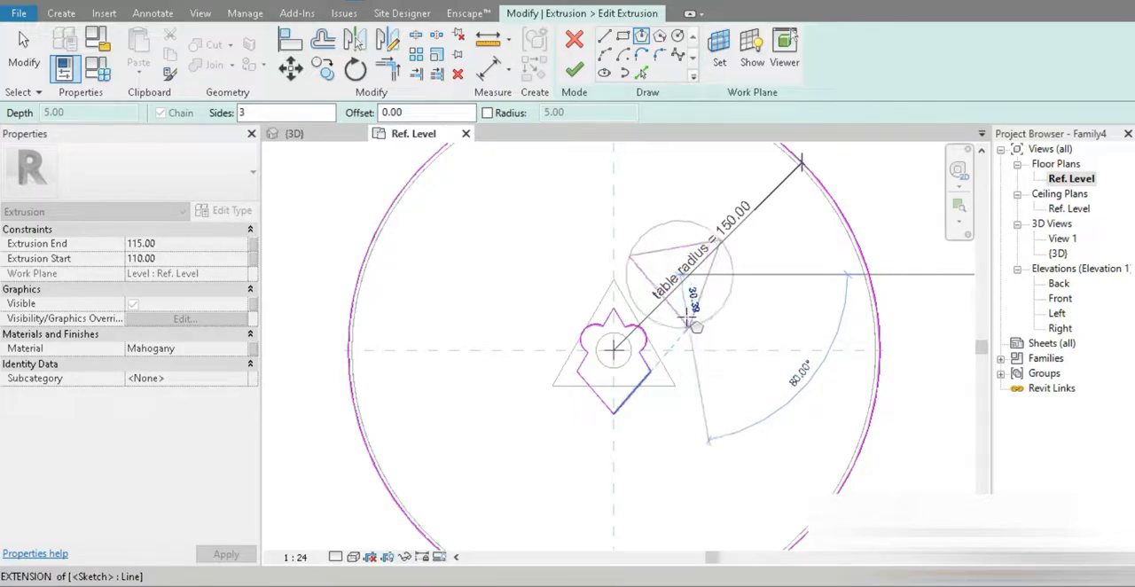
click(683, 319)
key(Escape)
key(Escape)
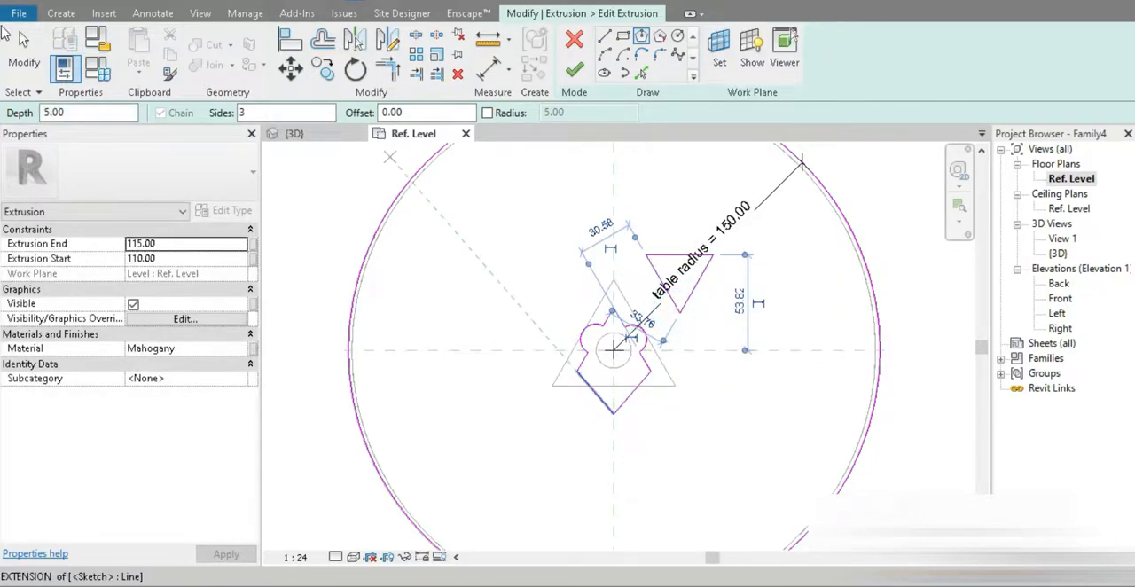
Step: Mirror the whole triangle across the vertical centre reference plane, keeping the original
key(Tab)
click(690, 296)
scroll(701, 323, up, 1)
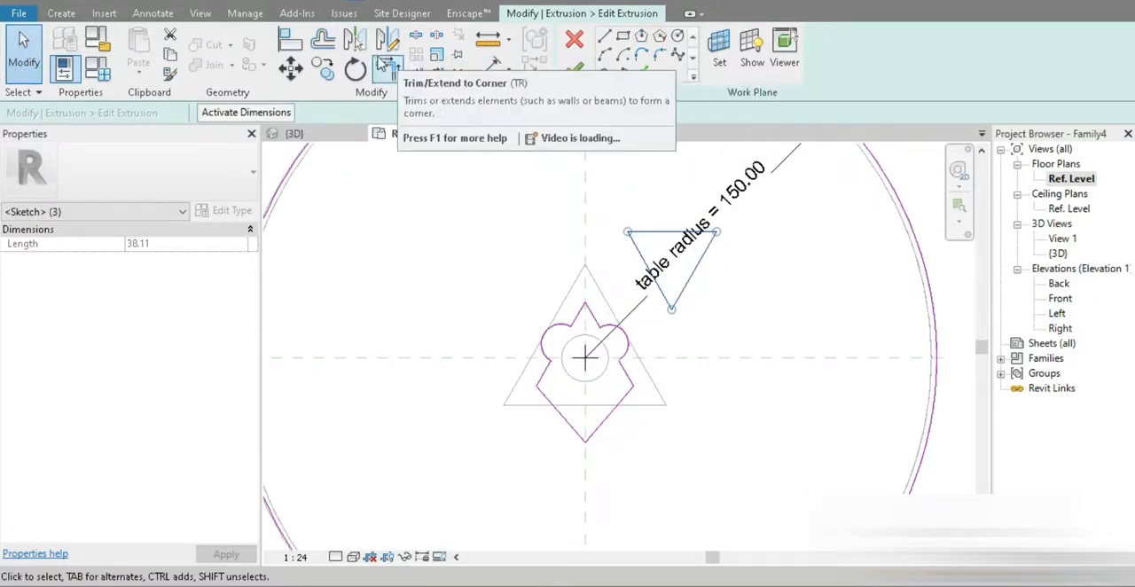
click(354, 39)
click(585, 222)
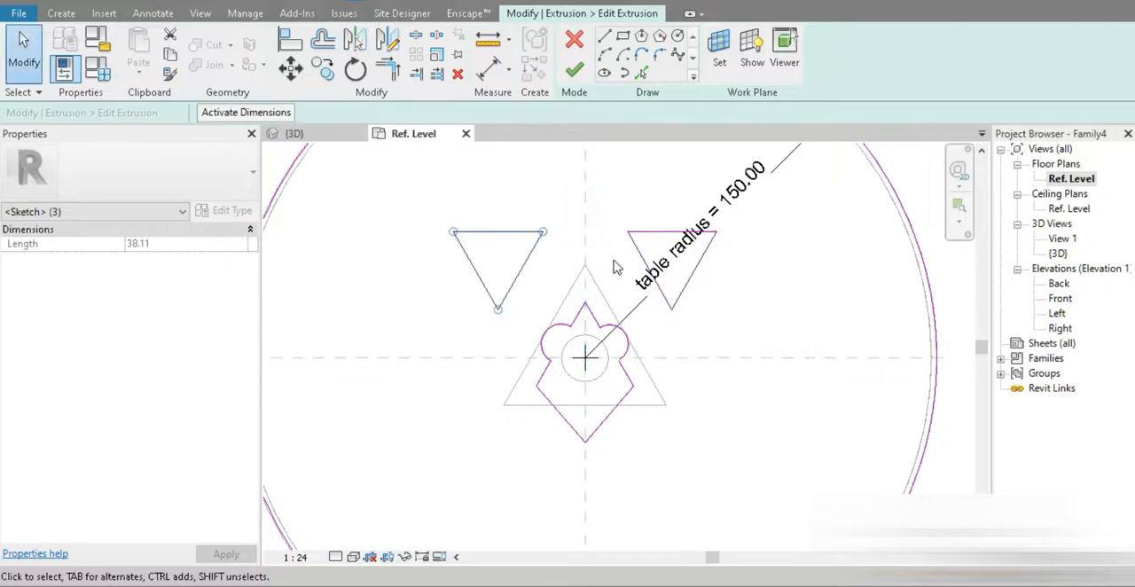
Step: Mirror both triangles across the horizontal centre reference plane and finish the tabletop extrusion sketch
click(682, 292)
mouse_move(413, 207)
ctrl+mouse_down()
mouse_move(540, 307)
mouse_move(443, 224)
mouse_move(435, 230)
ctrl+mouse_up()
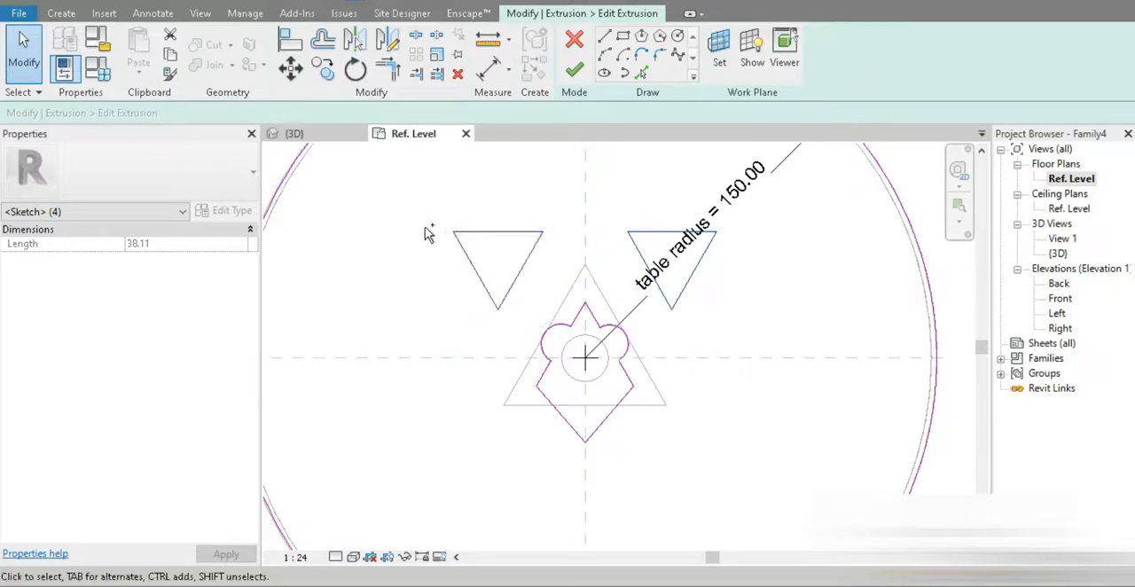
click(435, 55)
click(697, 359)
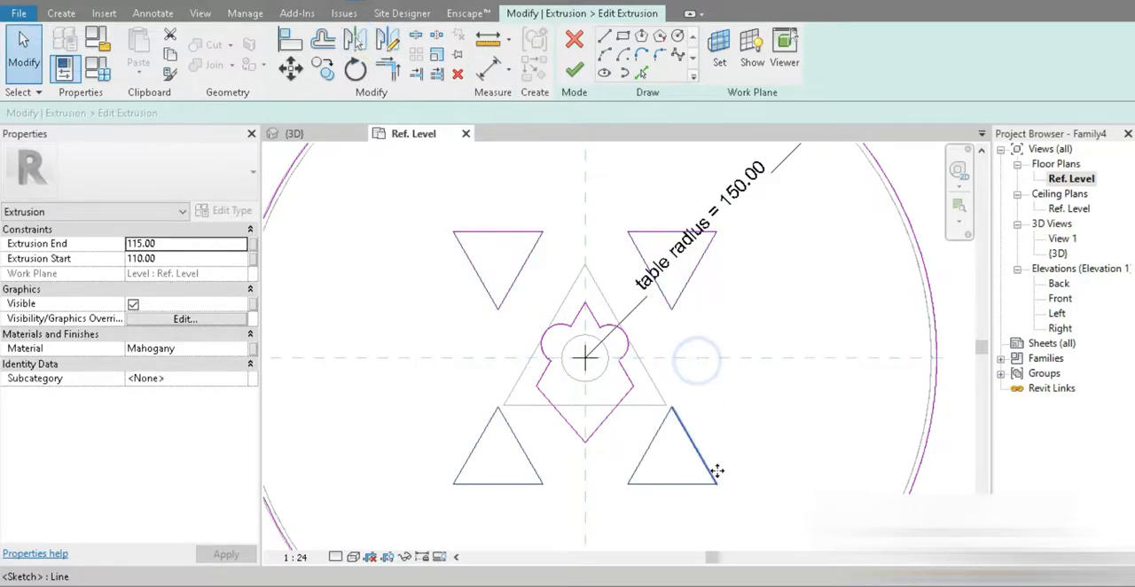
click(574, 69)
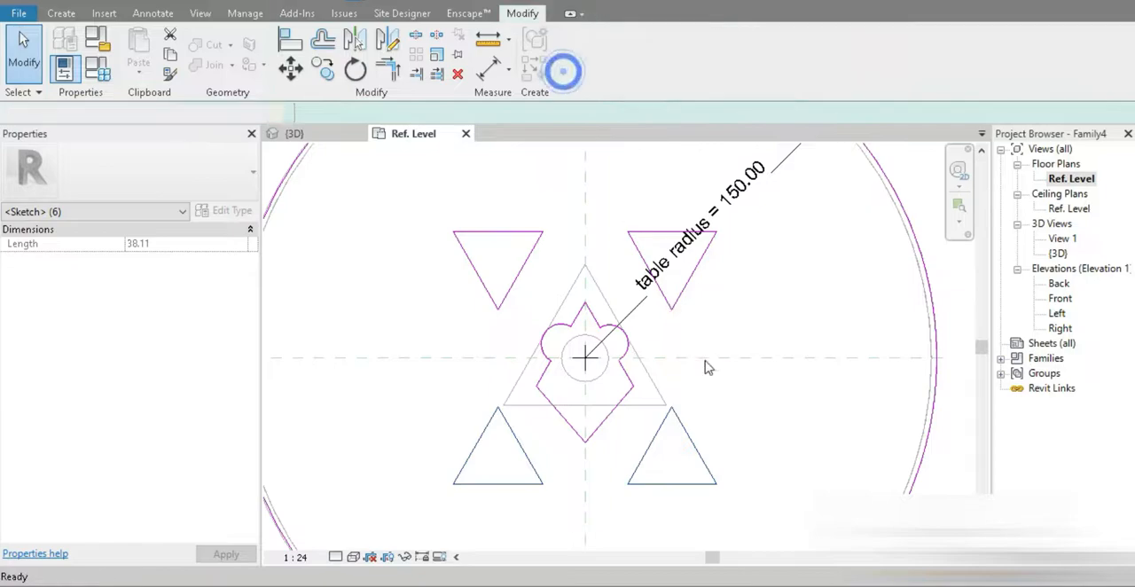
click(769, 431)
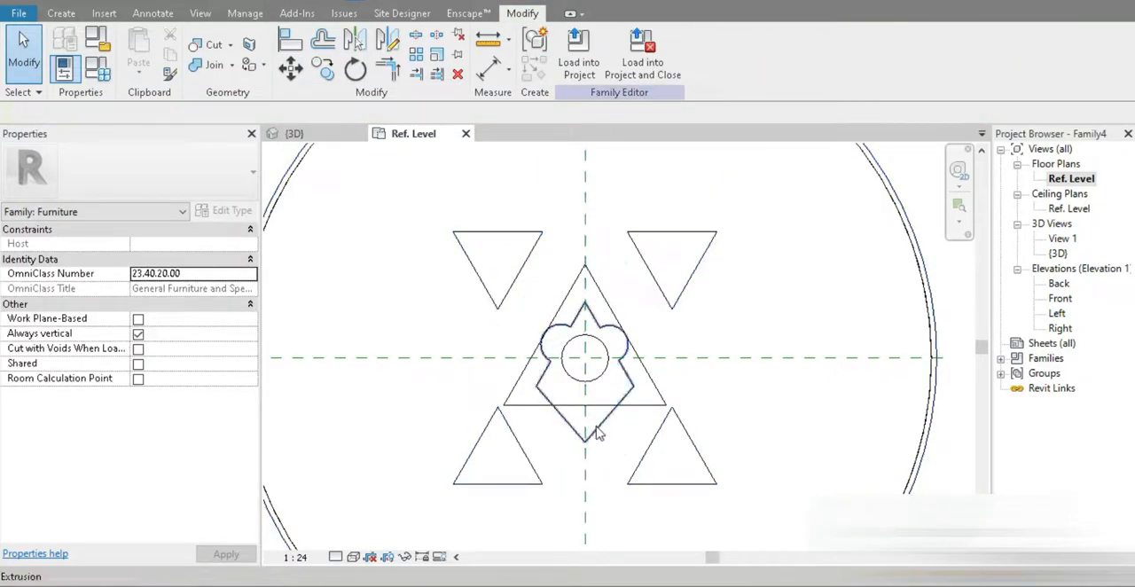
Step: Go through the graphics and appearance settings of the Glass, Matte material on the tabletop's central insert
click(597, 431)
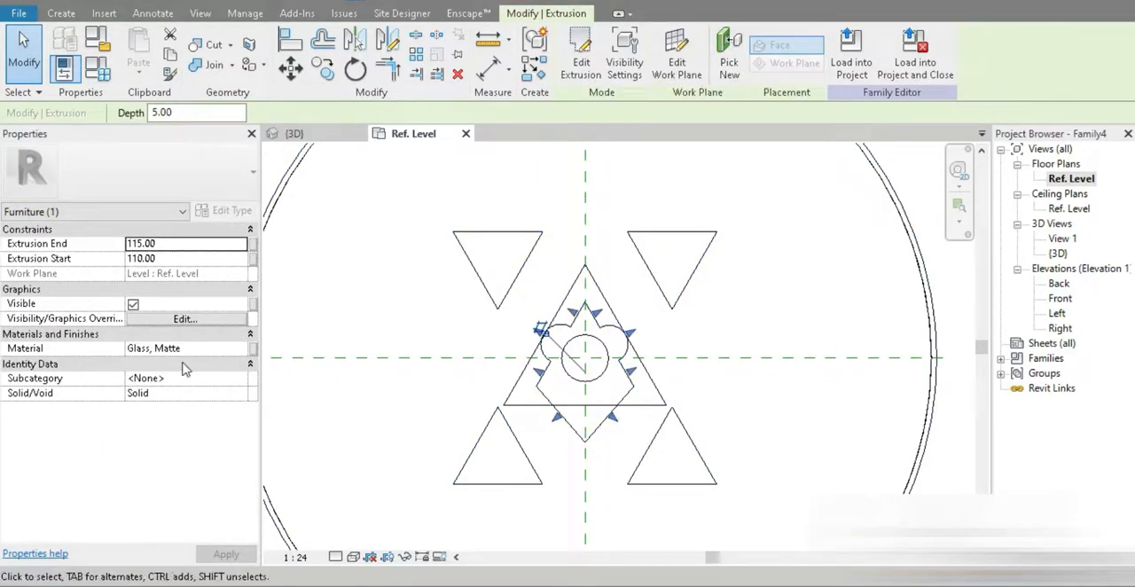
click(247, 350)
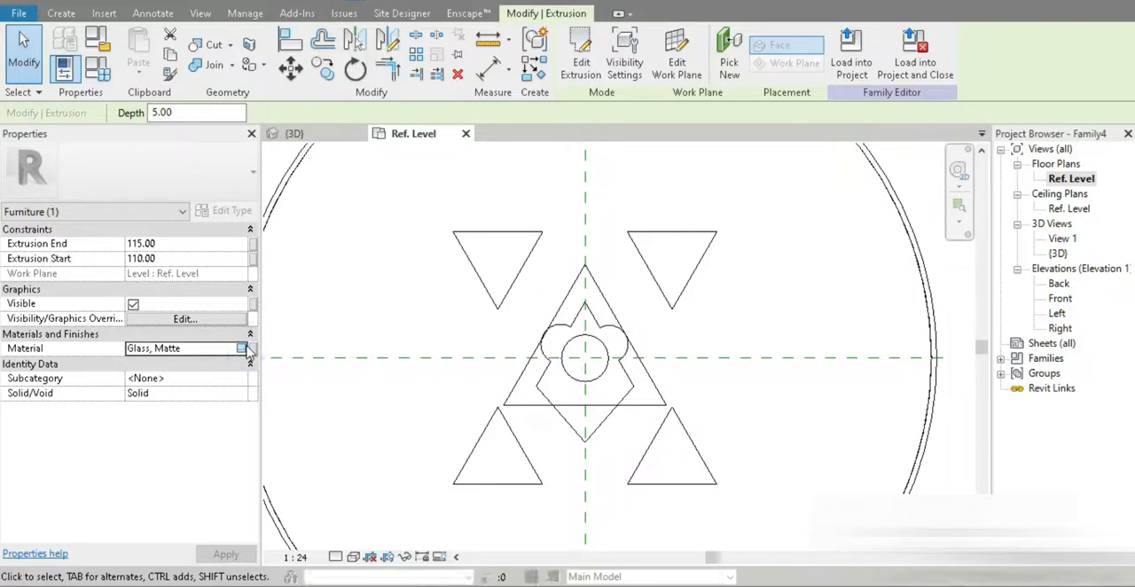
click(242, 349)
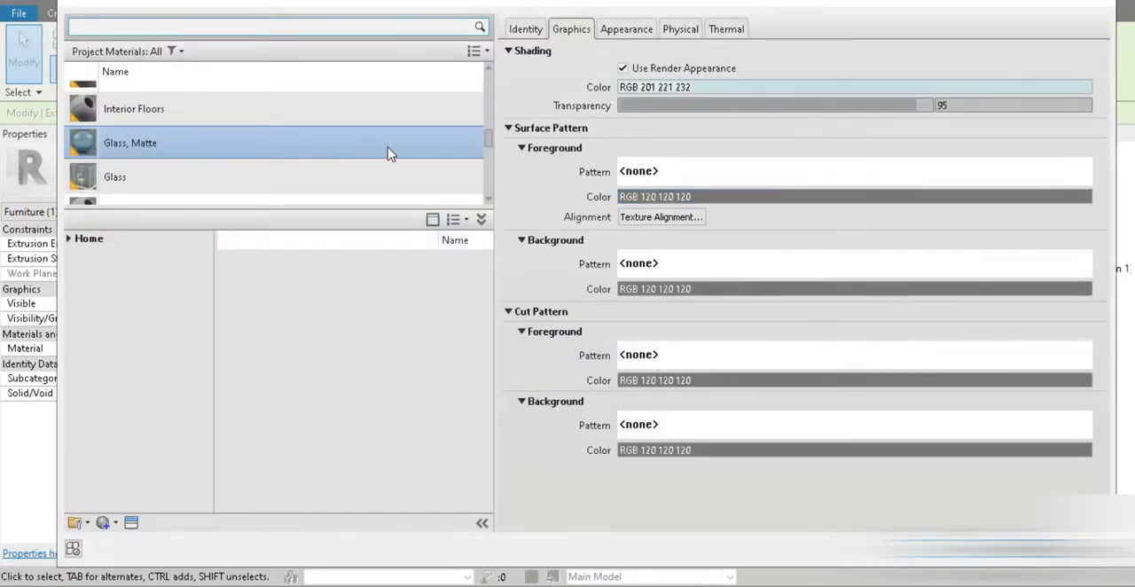
click(620, 28)
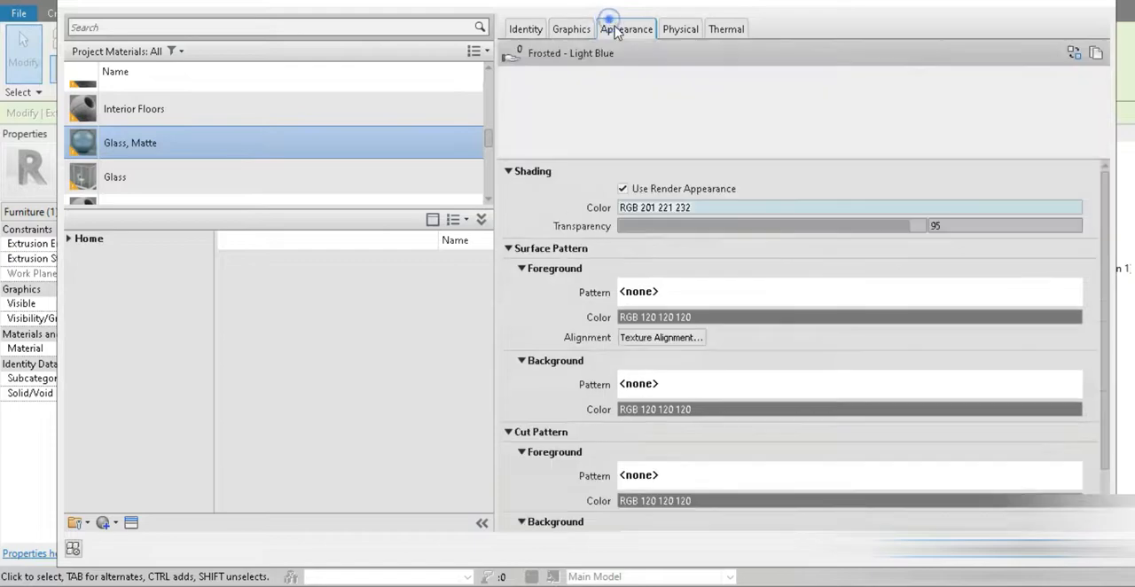
click(694, 213)
click(991, 269)
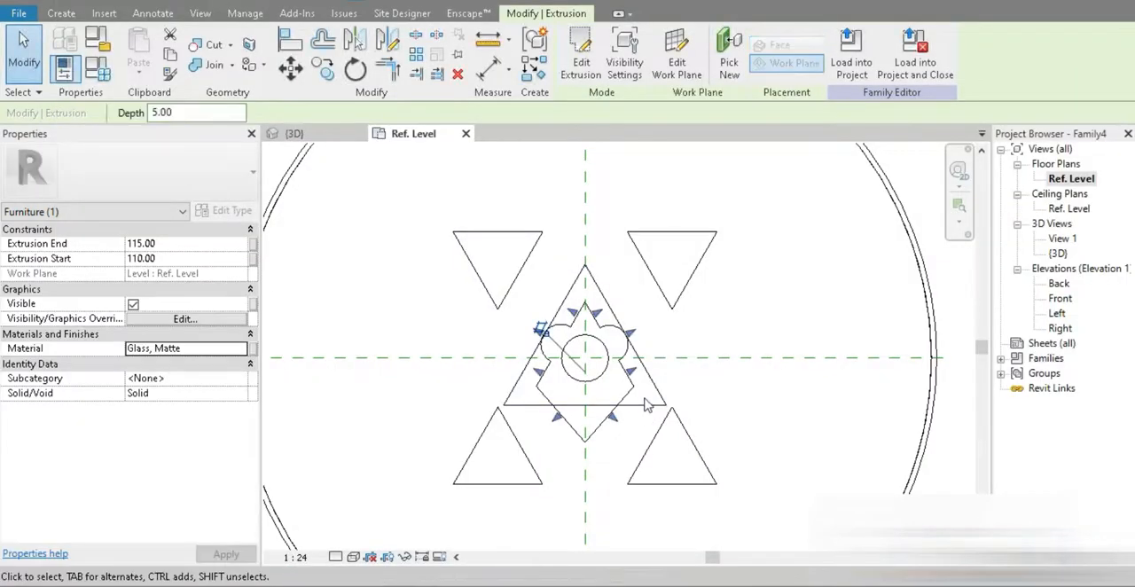
Step: Add the outlines of all four triangular tabletop openings to the Glass, Matte insert's extrusion sketch and finish the sketch
click(582, 72)
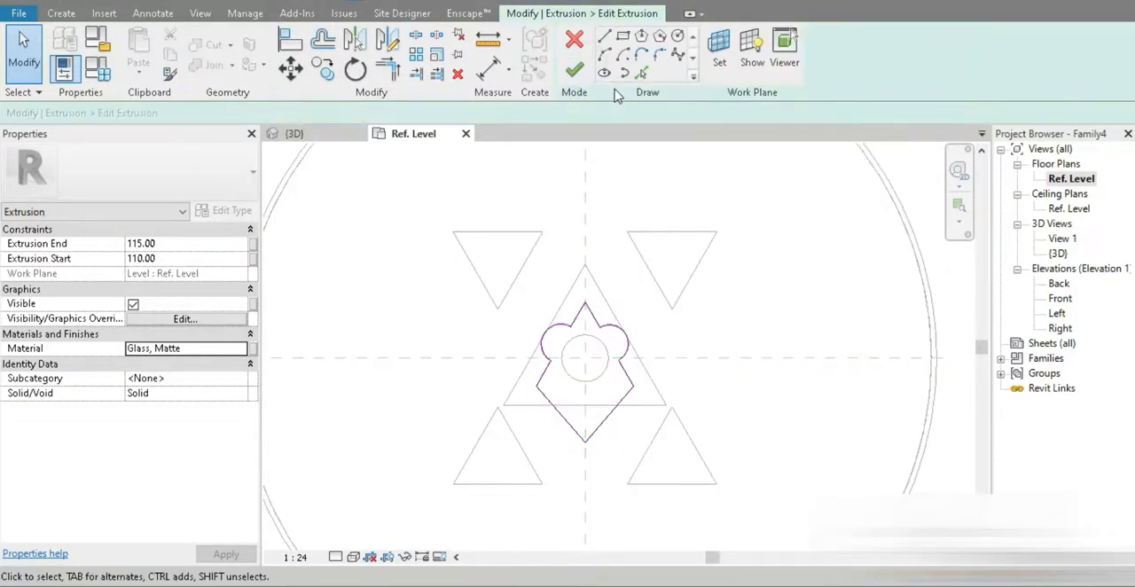
key(Tab)
click(658, 292)
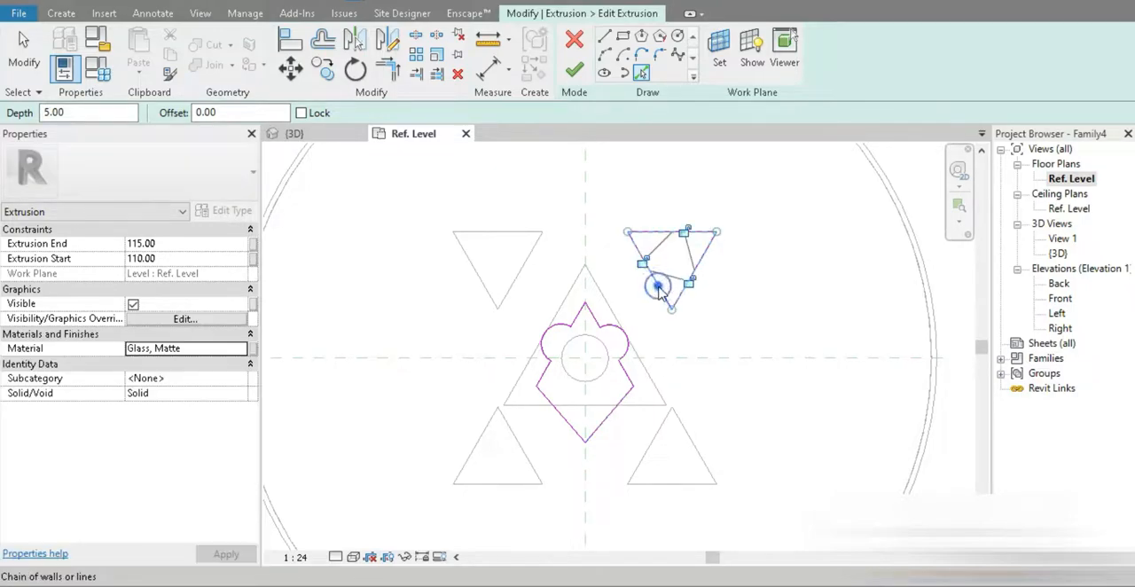
key(Tab)
click(527, 265)
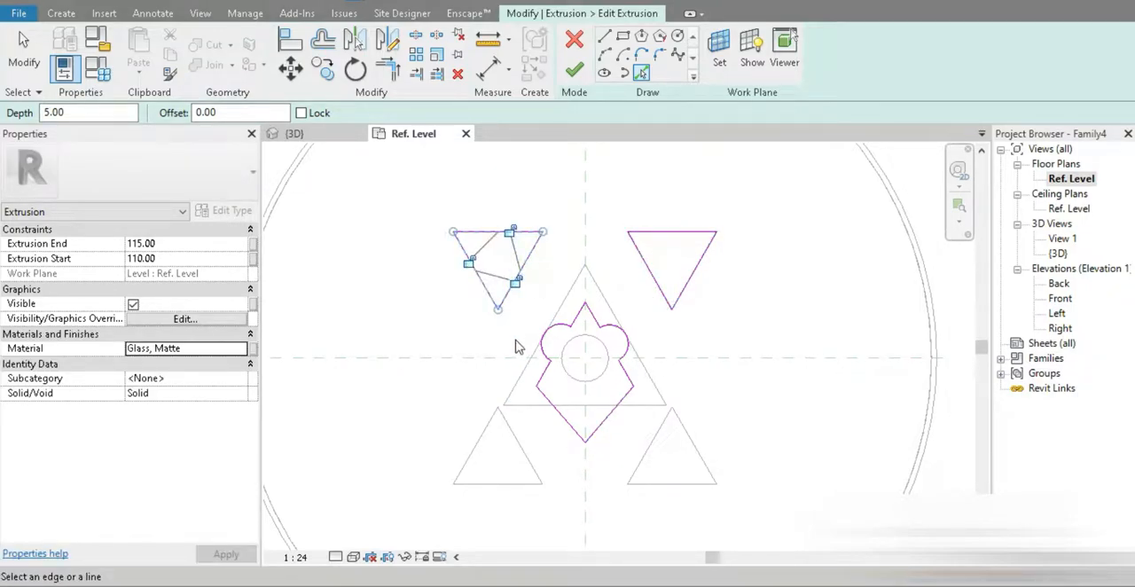
click(480, 455)
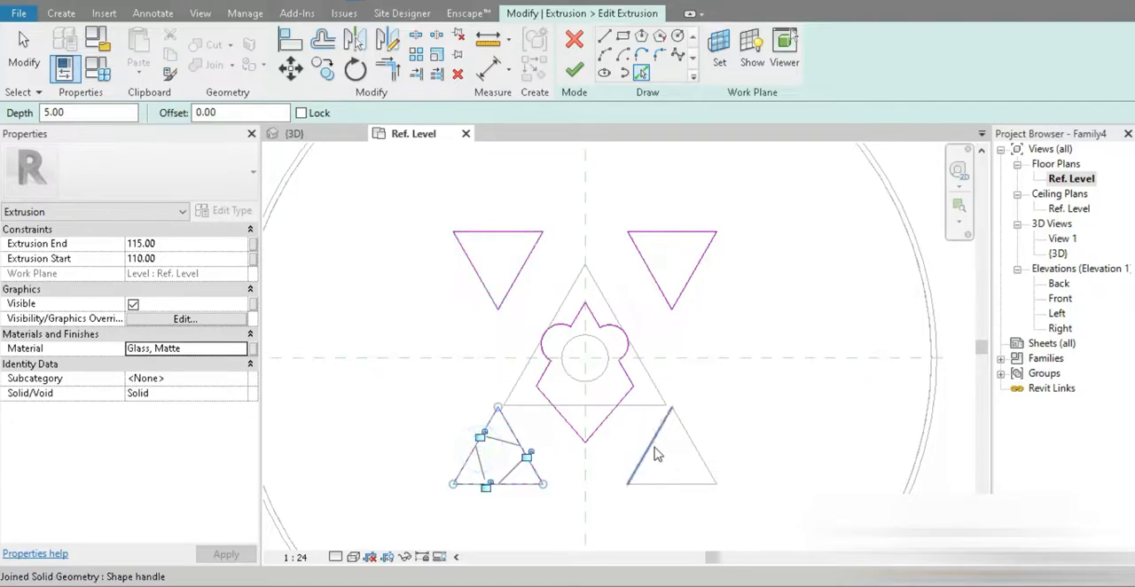
click(656, 454)
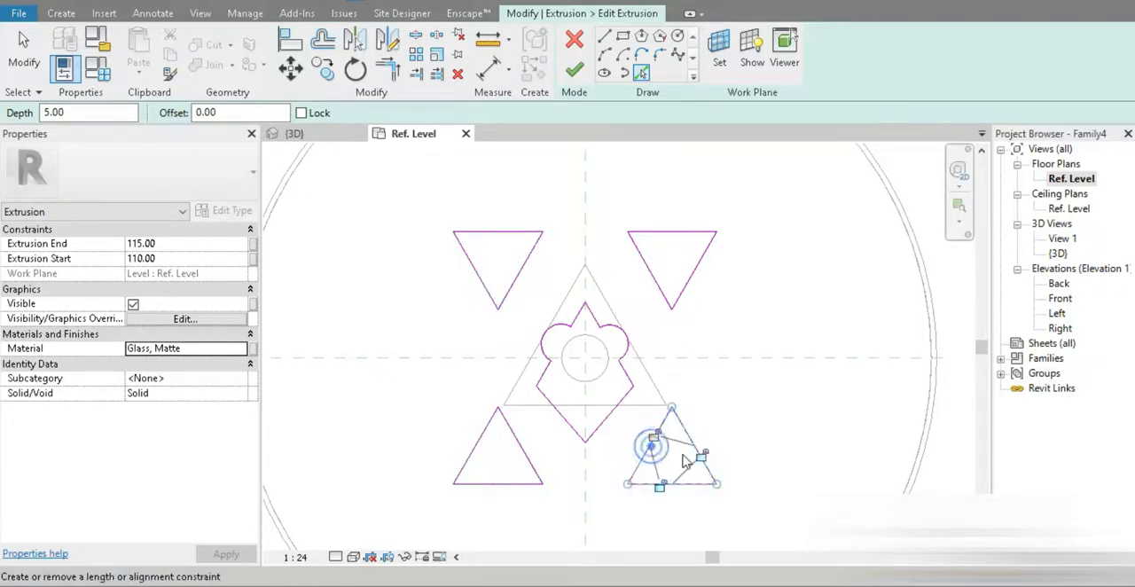
click(574, 69)
Step: Display the table in the 3D view with its materials shown and inspect the glass in the tabletop openings, edge and base
click(294, 133)
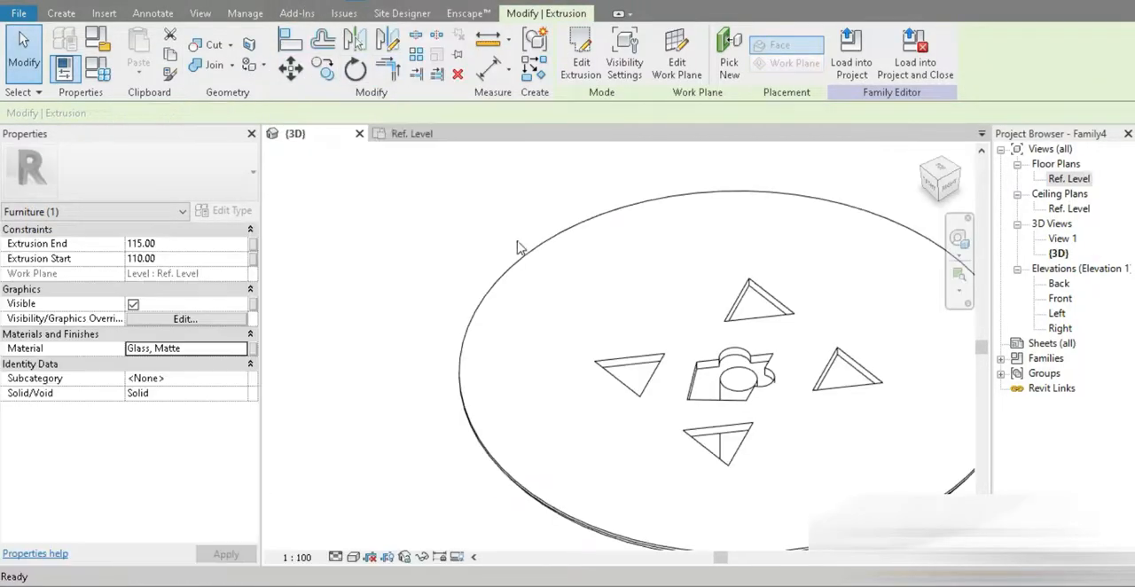
shift+middle_drag(802, 471, 508, 507)
click(354, 557)
click(373, 520)
shift+middle_drag(367, 516, 532, 301)
scroll(410, 319, up, 3)
mouse_move(410, 319)
shift+middle_down()
mouse_move(573, 426)
mouse_move(508, 276)
mouse_move(527, 452)
mouse_move(402, 312)
shift+middle_up()
scroll(403, 311, down, 3)
middle_drag(775, 505, 632, 443)
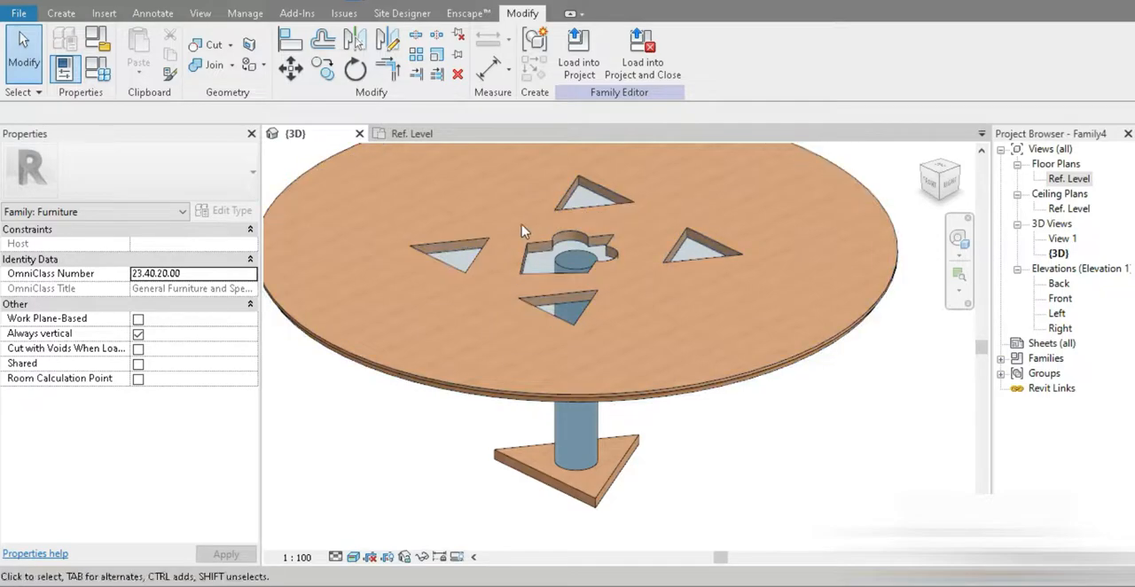
click(62, 13)
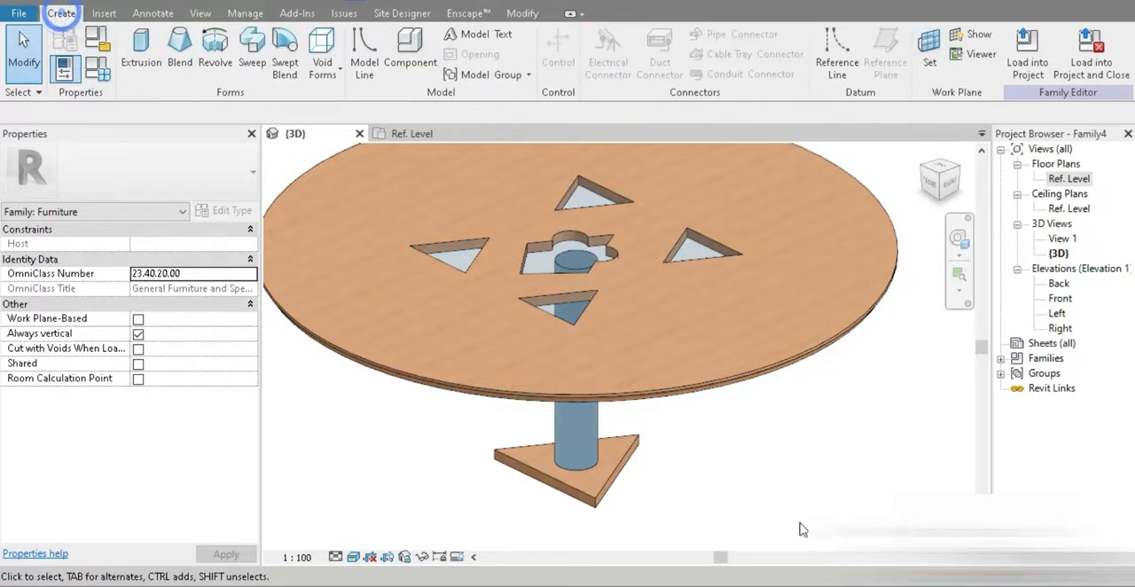